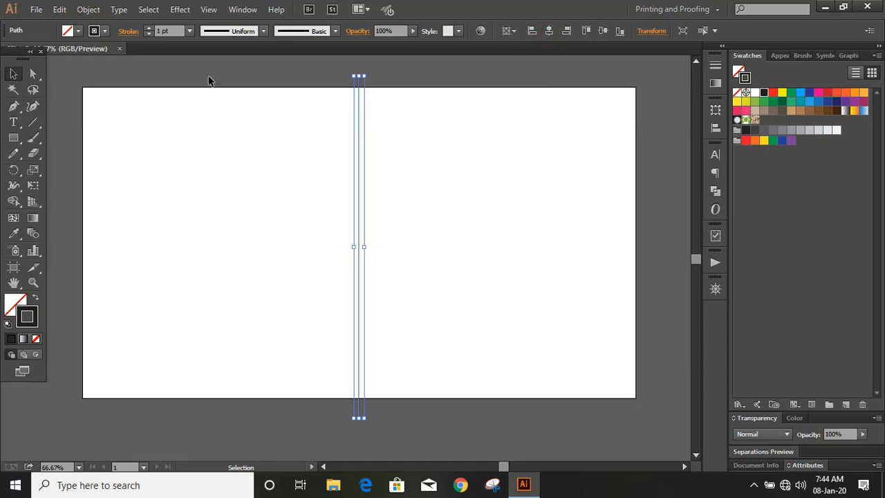
- Lock the selected vertical centre line
{"action": "left_click", "coordinate": [88, 9]}
{"action": "mouse_move", "coordinate": [160, 87]}
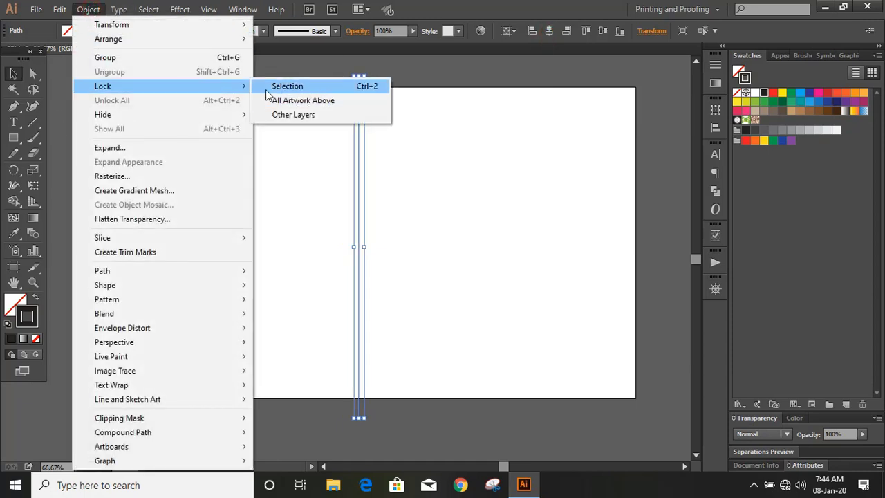
{"action": "left_click", "coordinate": [266, 90]}
- Draw a curved half-shield outline with the Pen tool on one side of the centre line, both ends slightly crossing the line
{"action": "key", "text": "p"}
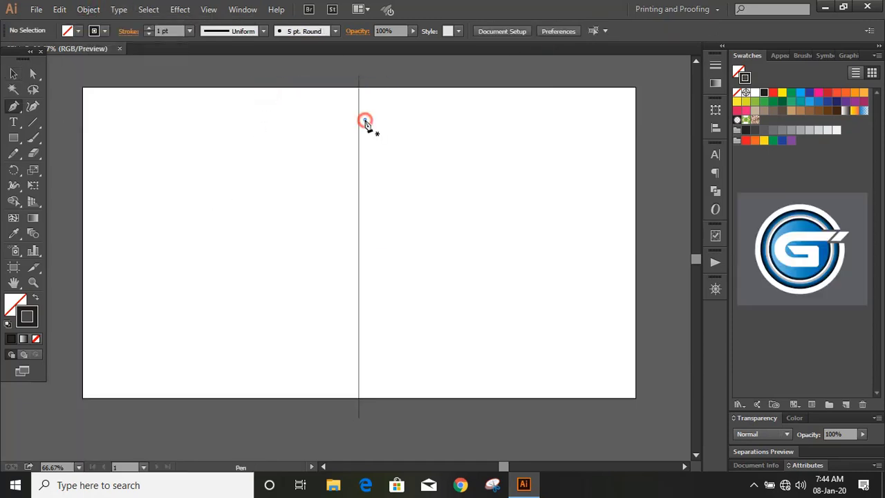
{"action": "left_click", "coordinate": [365, 121]}
{"action": "left_click", "coordinate": [234, 201]}
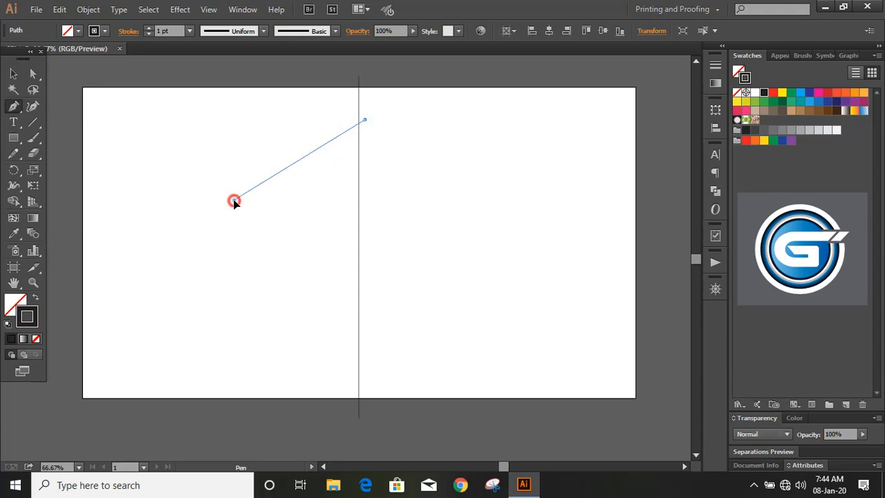
{"action": "left_click_drag", "start_coordinate": [234, 201], "coordinate": [126, 232]}
{"action": "left_click", "coordinate": [234, 202]}
{"action": "scroll", "coordinate": [365, 291], "scroll_direction": "down", "scroll_amount": 2}
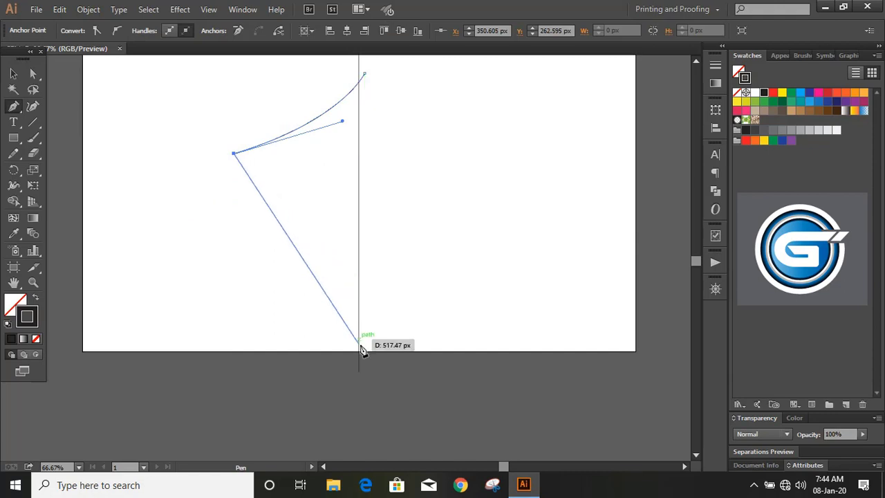
{"action": "left_click_drag", "start_coordinate": [370, 324], "coordinate": [519, 390]}
{"action": "left_click", "coordinate": [13, 73]}
{"action": "left_click", "coordinate": [156, 181]}
{"action": "scroll", "coordinate": [161, 196], "scroll_direction": "up", "scroll_amount": 2}
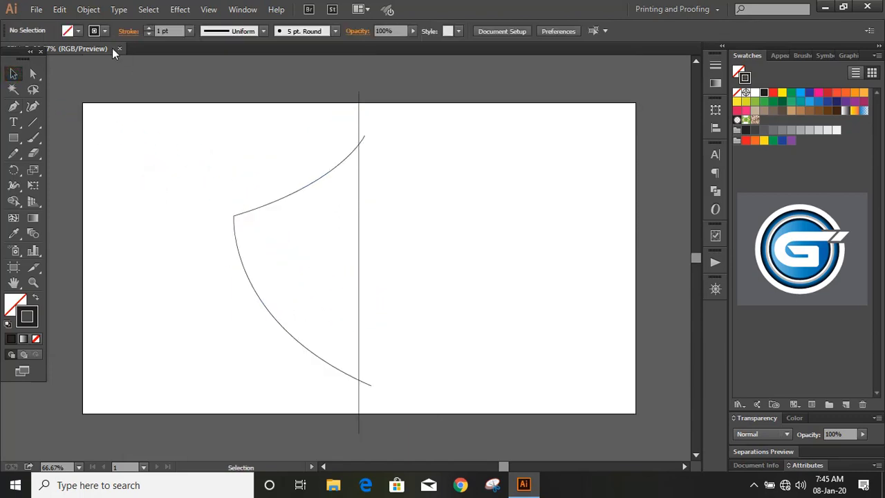
- Unlock the vertical centre line
{"action": "left_click", "coordinate": [88, 10]}
{"action": "left_click", "coordinate": [138, 102]}
{"action": "left_click", "coordinate": [202, 149]}
- Fill the area enclosed by the half-shield outline and the centre line with green using the Shape Builder
{"action": "left_click_drag", "start_coordinate": [201, 149], "coordinate": [386, 321]}
{"action": "left_click", "coordinate": [12, 203]}
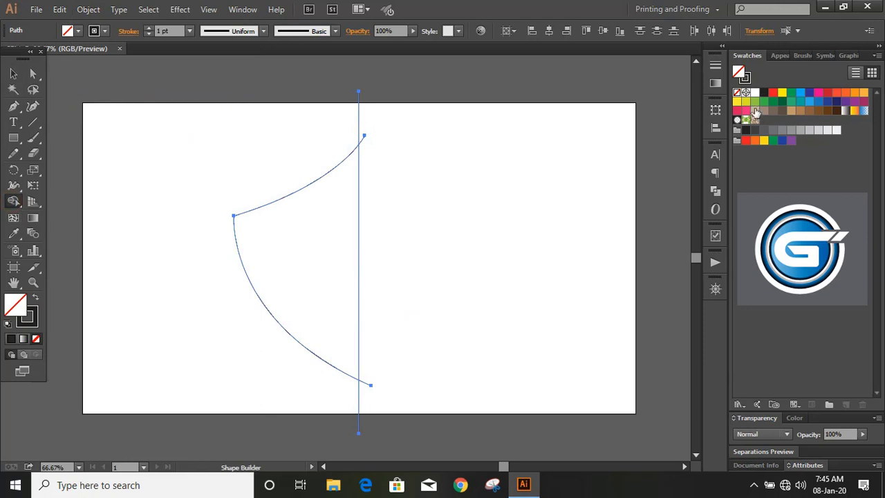
{"action": "left_click", "coordinate": [756, 112]}
{"action": "left_click", "coordinate": [320, 252]}
{"action": "left_click", "coordinate": [14, 74]}
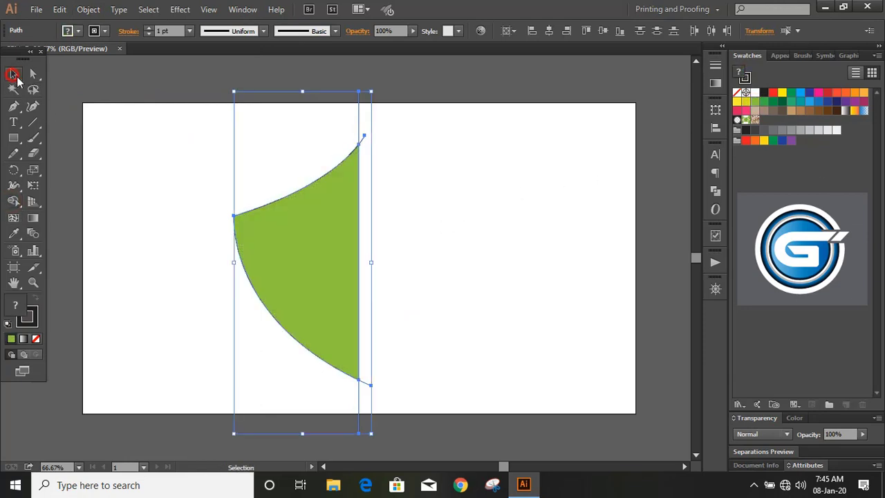
{"action": "left_click", "coordinate": [123, 149]}
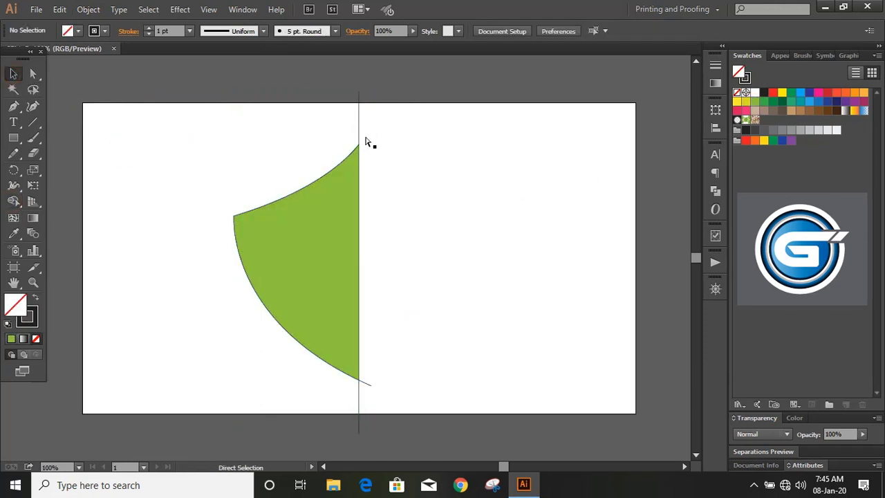
- Delete the leftover path end that sticks out past the centre line at the half-shield's bottom tip
{"action": "key", "text": "ctrl+plus"}
{"action": "scroll", "coordinate": [455, 287], "scroll_direction": "down", "scroll_amount": 1}
{"action": "left_click", "coordinate": [377, 418]}
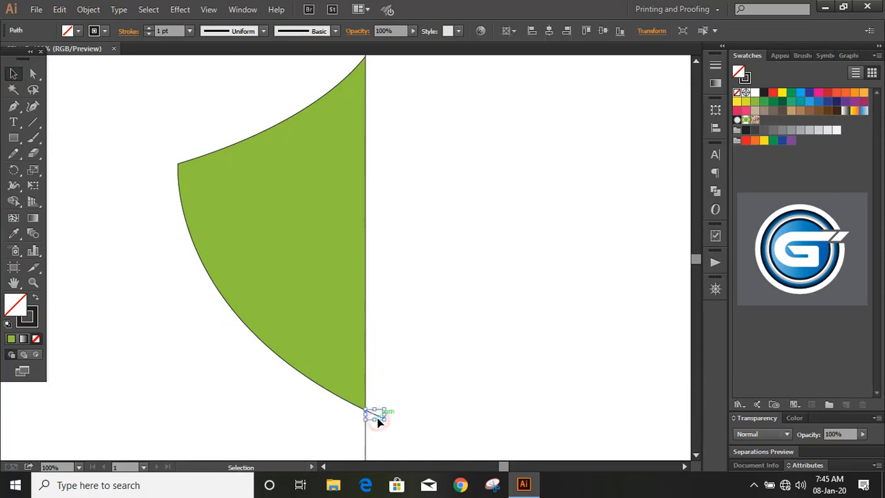
{"action": "key", "text": "Delete"}
- Reflect a copy of the green half-shield across the vertical axis through its bottom anchor point
{"action": "left_click", "coordinate": [304, 289]}
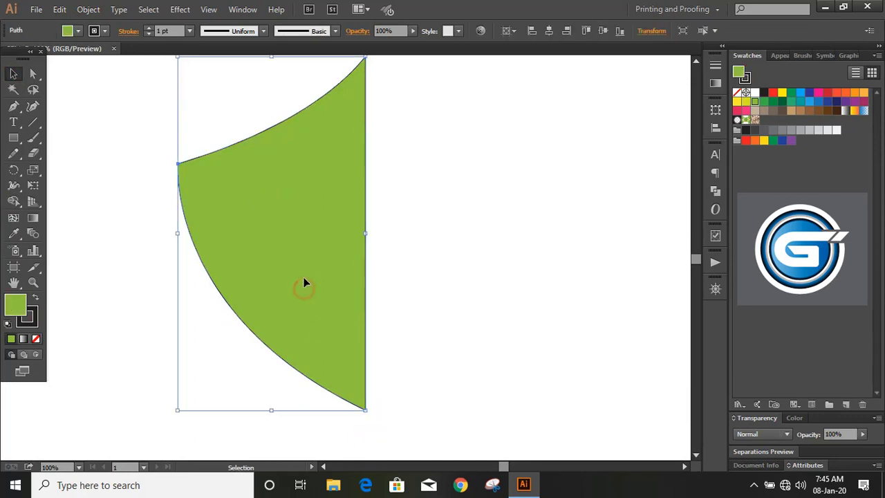
{"action": "left_click_drag", "start_coordinate": [14, 170], "coordinate": [53, 185]}
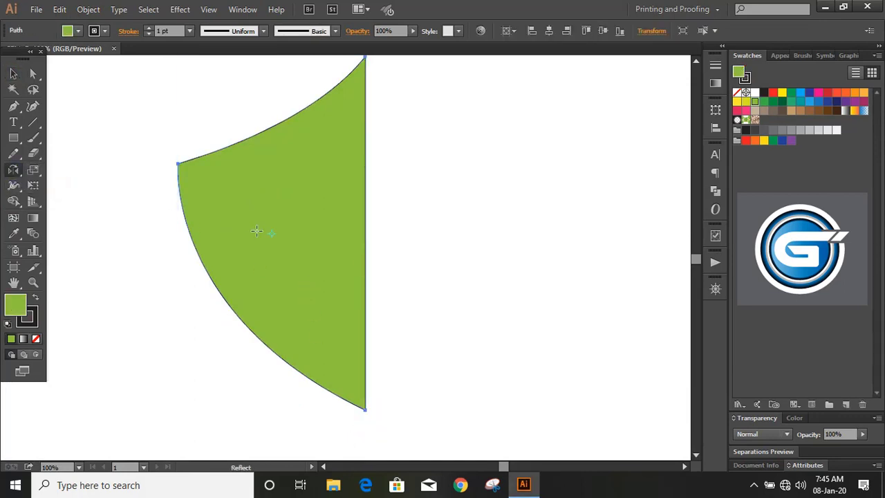
{"action": "left_click", "coordinate": [364, 409], "text": "alt"}
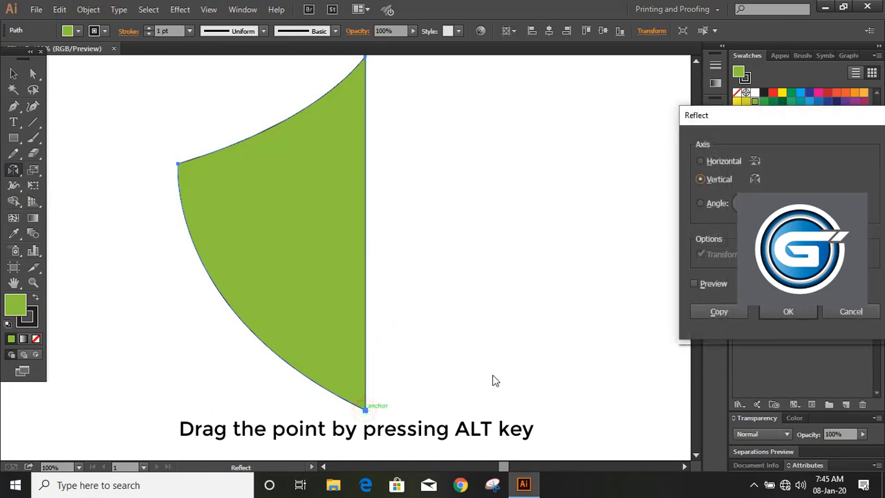
{"action": "left_click", "coordinate": [720, 310]}
{"action": "left_click", "coordinate": [13, 73]}
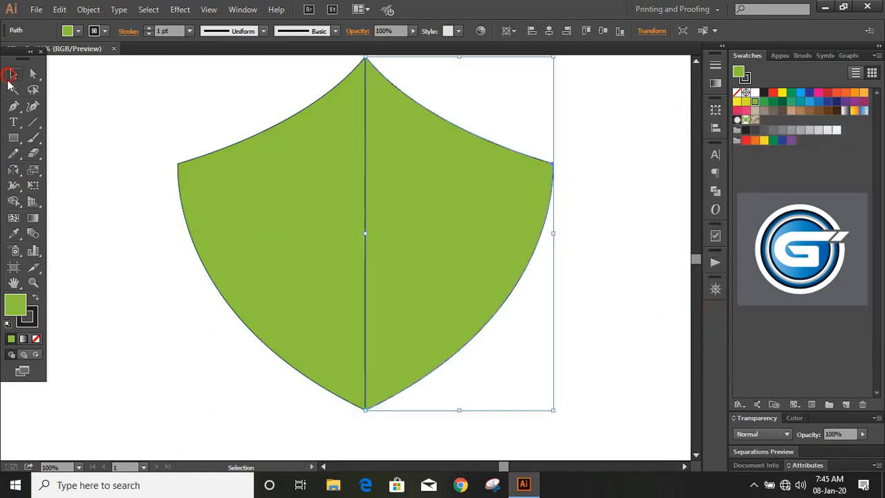
{"action": "left_click", "coordinate": [122, 219]}
- Unite the two green halves into one shield shape with Pathfinder
{"action": "left_click_drag", "start_coordinate": [466, 405], "coordinate": [308, 348]}
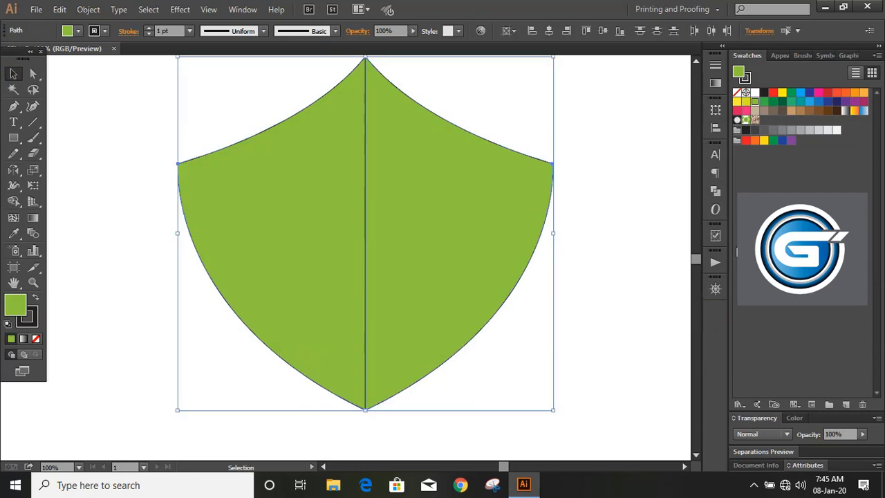
{"action": "left_click", "coordinate": [717, 196]}
{"action": "left_click", "coordinate": [567, 174]}
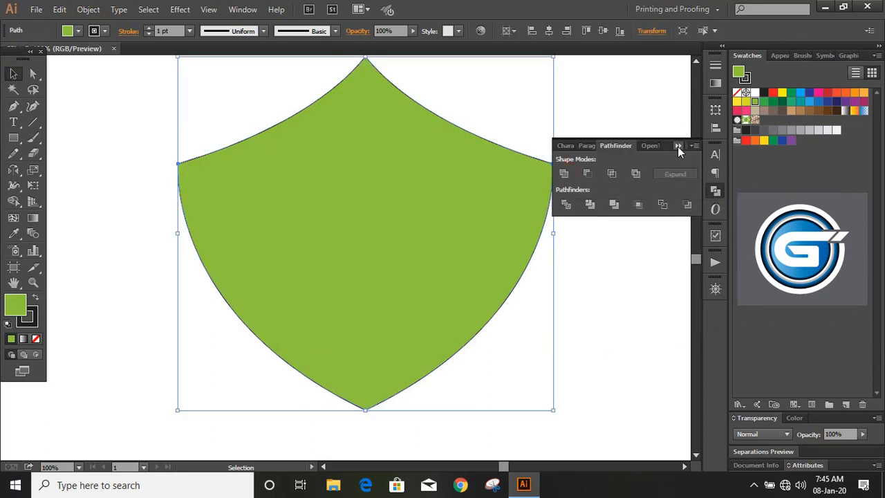
{"action": "left_click", "coordinate": [676, 145]}
{"action": "left_click", "coordinate": [583, 236]}
- Stretch the shield downward until its tip meets the artboard's bottom edge
{"action": "key", "text": "ctrl+minus"}
{"action": "left_click", "coordinate": [381, 318]}
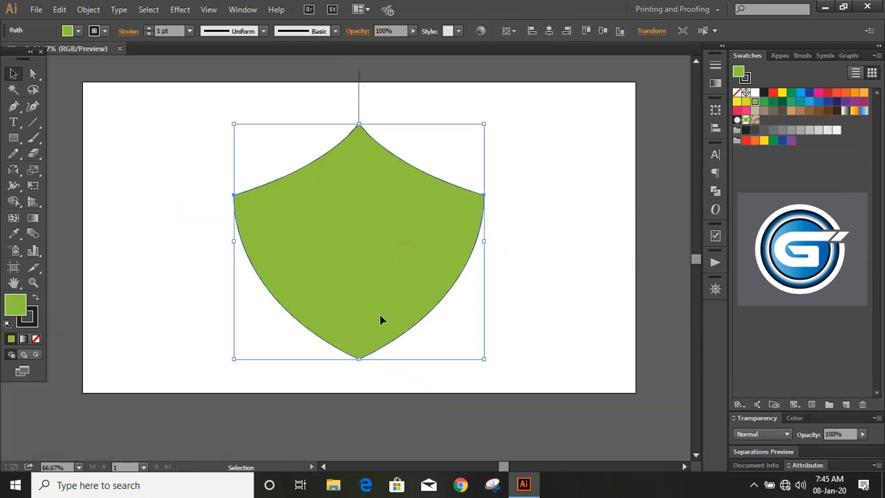
{"action": "left_click_drag", "start_coordinate": [360, 359], "coordinate": [364, 392]}
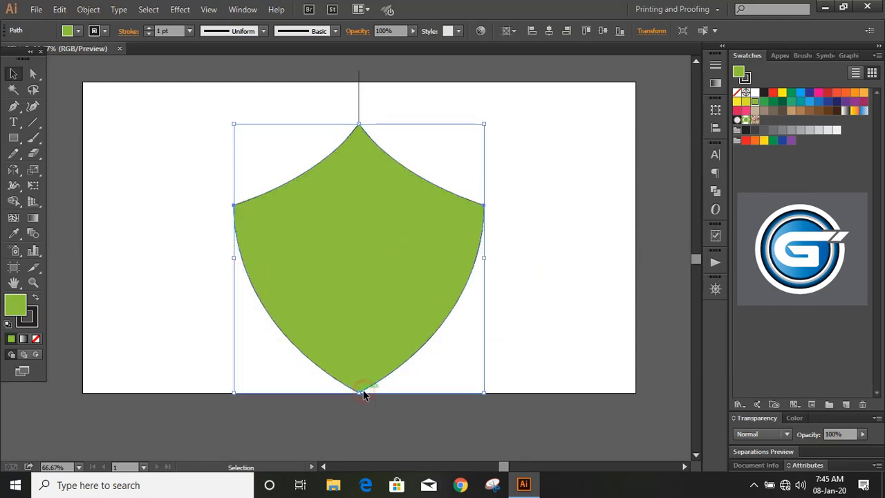
{"action": "left_click", "coordinate": [486, 146]}
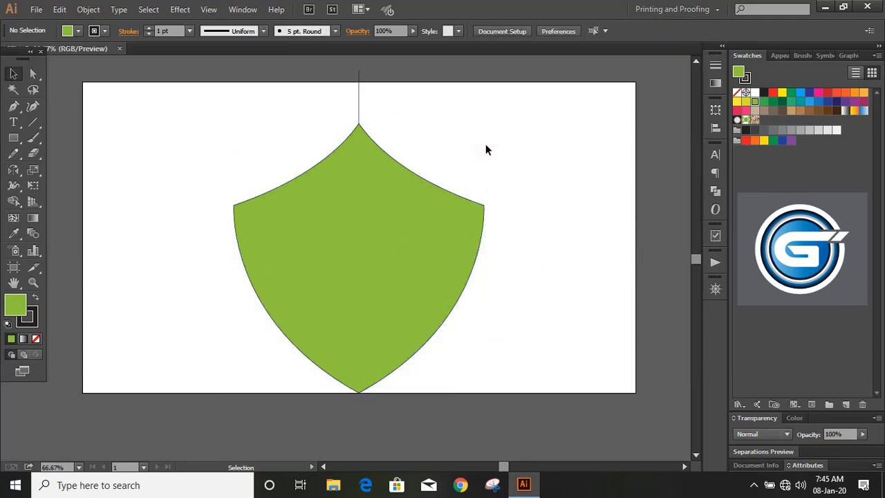
- Nudge the shield upward so it sits clear of the artboard's bottom edge
{"action": "left_click", "coordinate": [404, 222]}
{"action": "key", "text": "Up"}
{"action": "key", "text": "Up"}
{"action": "key", "text": "Up"}
{"action": "key", "text": "Up"}
{"action": "key", "text": "Up"}
{"action": "key", "text": "Up"}
{"action": "key", "text": "Up"}
{"action": "key", "text": "Up"}
{"action": "key", "text": "Up"}
{"action": "key", "text": "Up"}
{"action": "key", "text": "Up"}
{"action": "key", "text": "Up"}
{"action": "key", "text": "Up"}
{"action": "key", "text": "Up"}
{"action": "key", "text": "Up"}
{"action": "key", "text": "Up"}
{"action": "key", "text": "Up"}
{"action": "key", "text": "Up"}
{"action": "key", "text": "Up"}
{"action": "key", "text": "Up"}
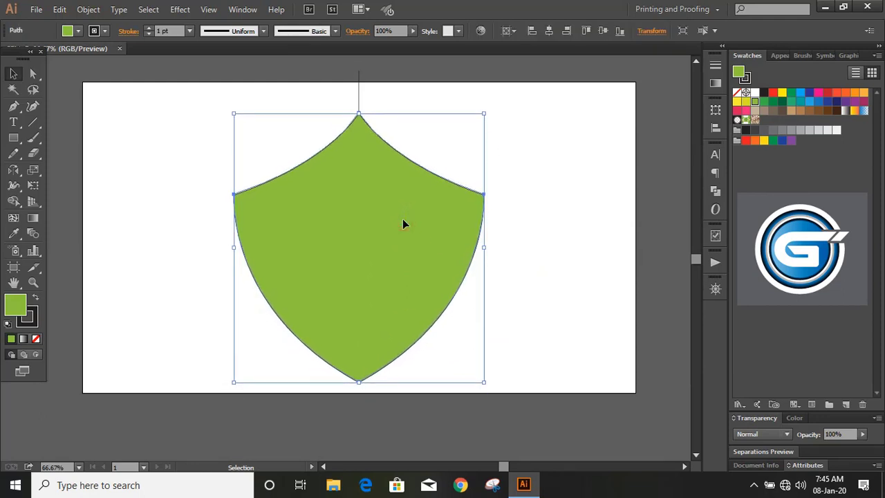
- Remove the stroke from the green shield
{"action": "left_click", "coordinate": [36, 324]}
{"action": "left_click", "coordinate": [36, 339]}
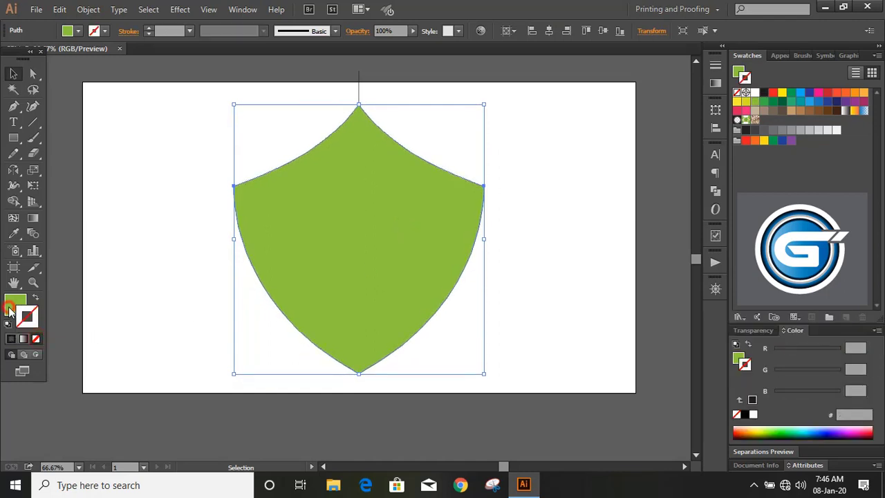
{"action": "left_click", "coordinate": [15, 304]}
{"action": "left_click", "coordinate": [180, 289]}
- Add the text SFL on the blank area beside the shield
{"action": "scroll", "coordinate": [180, 289], "scroll_direction": "up", "scroll_amount": 2}
{"action": "key", "text": "t"}
{"action": "left_click", "coordinate": [139, 258]}
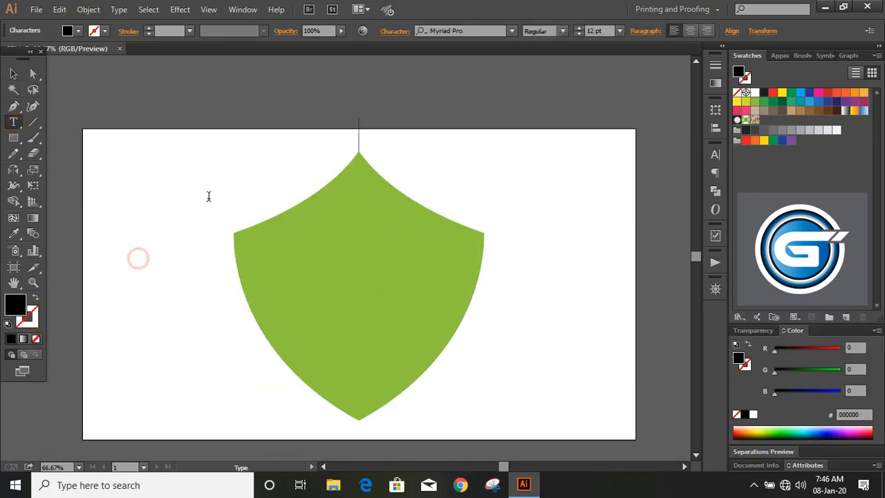
{"action": "type", "text": "sh"}
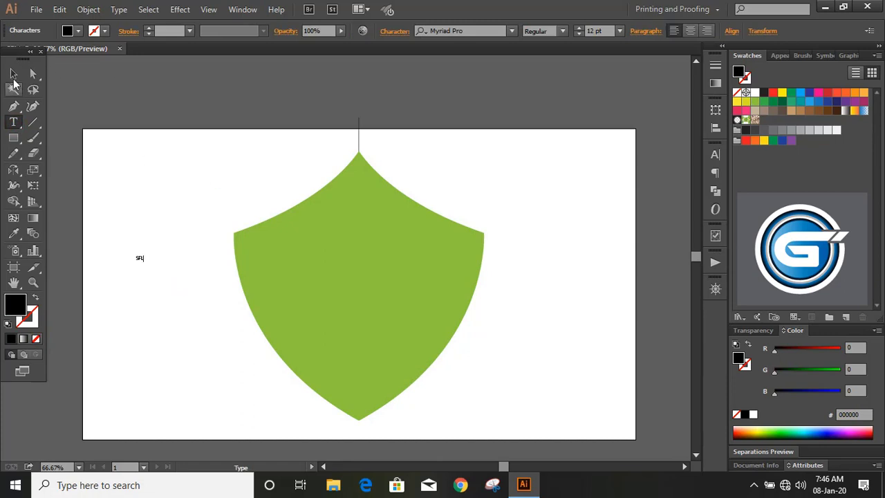
{"action": "left_click", "coordinate": [14, 74]}
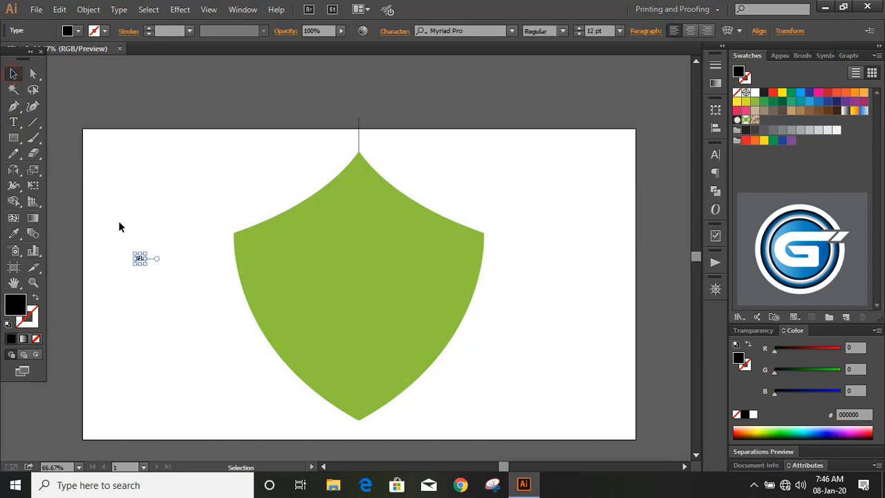
- Enlarge the SFL text to about 268.5 pt and move it onto the middle of the shield
{"action": "left_click_drag", "start_coordinate": [143, 263], "coordinate": [224, 321]}
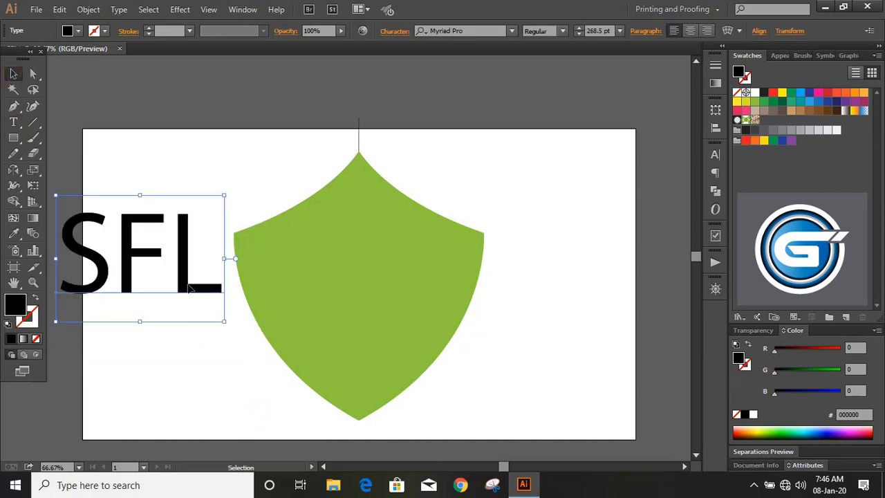
{"action": "left_click_drag", "start_coordinate": [190, 287], "coordinate": [403, 308]}
{"action": "left_click", "coordinate": [555, 332]}
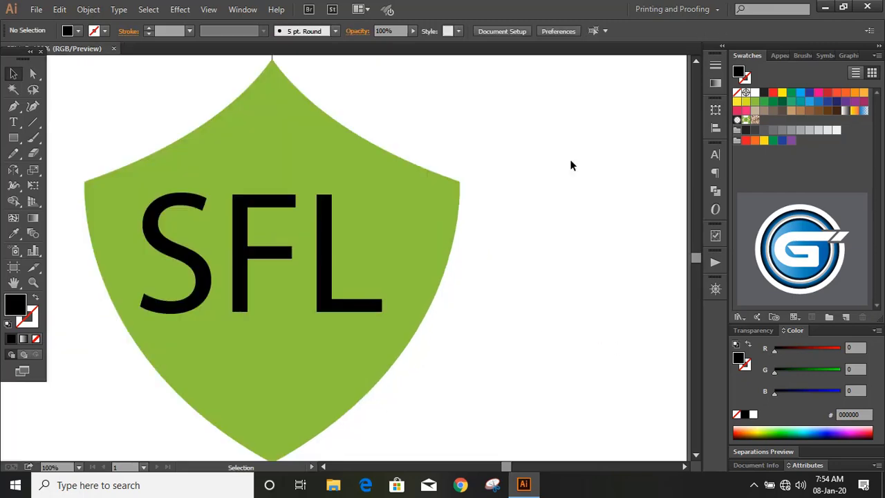
- Change the font of the SFL text to NulshockRg-Bold
{"action": "left_click", "coordinate": [323, 207]}
{"action": "left_click", "coordinate": [512, 30]}
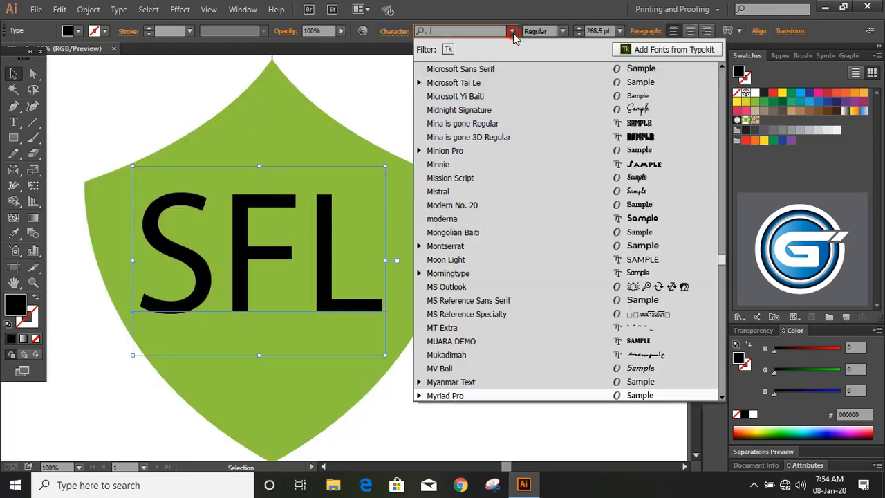
{"action": "scroll", "coordinate": [633, 217], "scroll_direction": "down", "scroll_amount": 6}
{"action": "left_click", "coordinate": [639, 188]}
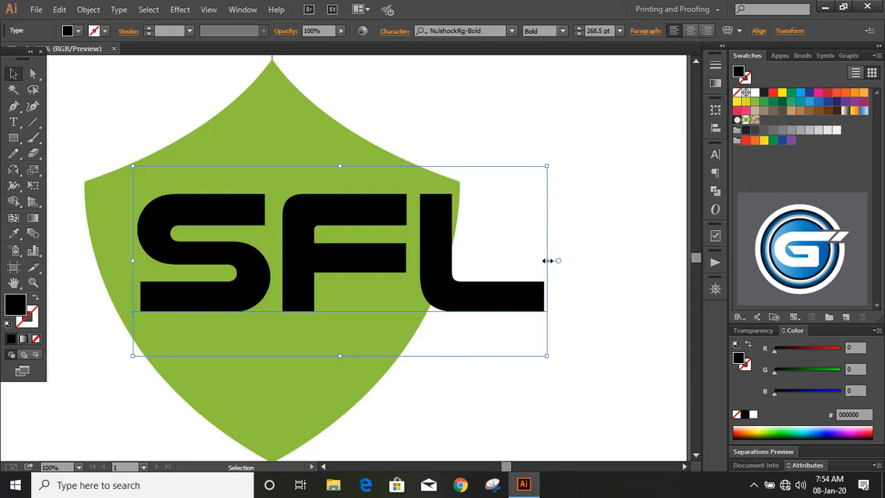
- Move the SFL text over the shield and scale it to about 250.17 pt to match the shield's width
{"action": "left_click", "coordinate": [551, 236]}
{"action": "left_click_drag", "start_coordinate": [450, 241], "coordinate": [372, 265]}
{"action": "left_click_drag", "start_coordinate": [473, 190], "coordinate": [467, 198]}
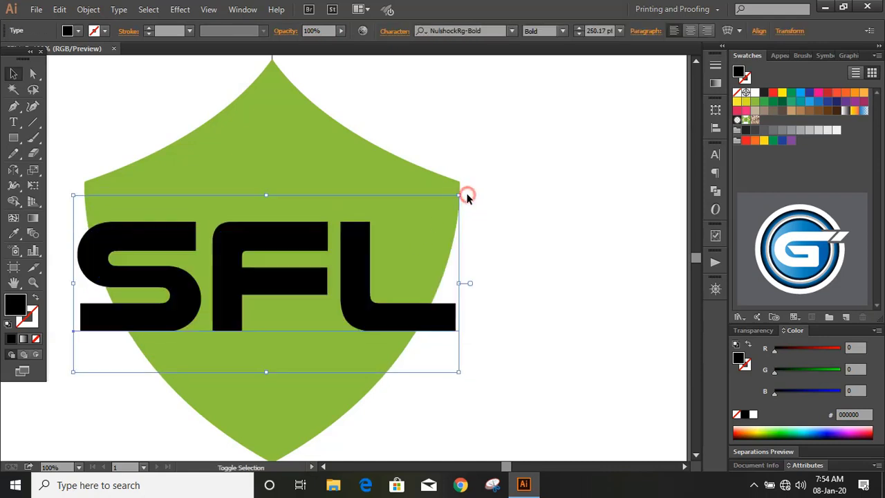
{"action": "left_click", "coordinate": [456, 240]}
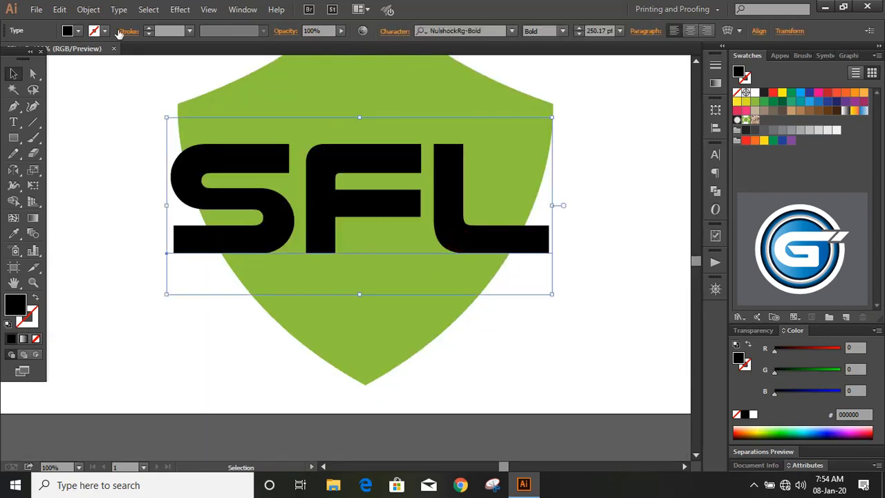
- Expand the SFL text's object and fill into editable shapes
{"action": "left_click", "coordinate": [88, 9]}
{"action": "left_click", "coordinate": [118, 148]}
{"action": "left_click", "coordinate": [403, 312]}
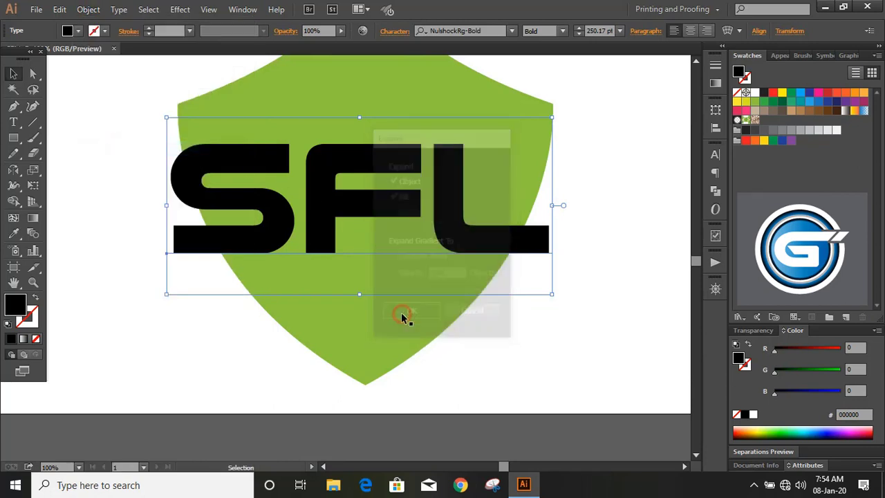
{"action": "left_click", "coordinate": [193, 300]}
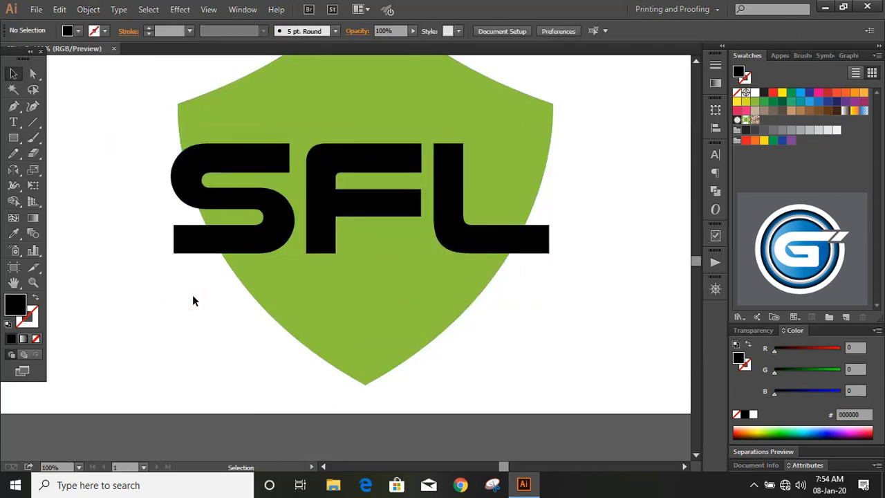
- Add a small black rectangle to each open end of the letter S, extending slightly beyond the stroke's inner edge
{"action": "key", "text": "ctrl+="}
{"action": "key", "text": "a"}
{"action": "scroll", "coordinate": [177, 393], "scroll_direction": "up", "scroll_amount": 1}
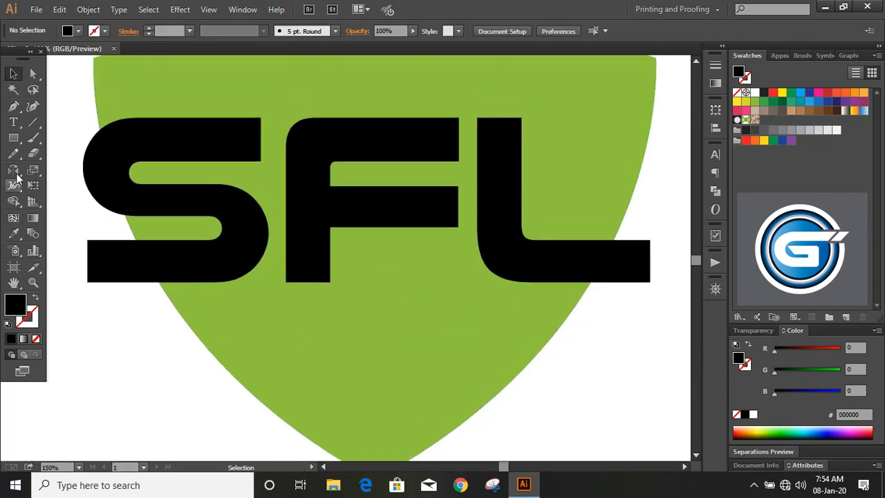
{"action": "left_click", "coordinate": [14, 138]}
{"action": "left_click_drag", "start_coordinate": [261, 118], "coordinate": [104, 265]}
{"action": "left_click", "coordinate": [13, 76]}
{"action": "left_click", "coordinate": [69, 95]}
{"action": "left_click", "coordinate": [109, 312]}
- Unite the two small rectangles with the SFL lettering using Pathfinder
{"action": "left_click", "coordinate": [102, 263]}
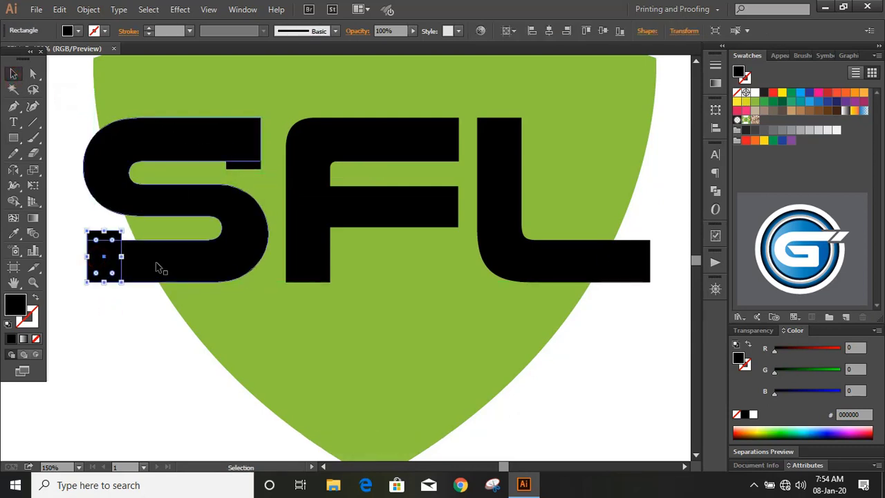
{"action": "left_click", "coordinate": [156, 265], "text": "shift"}
{"action": "left_click", "coordinate": [245, 166], "text": "shift"}
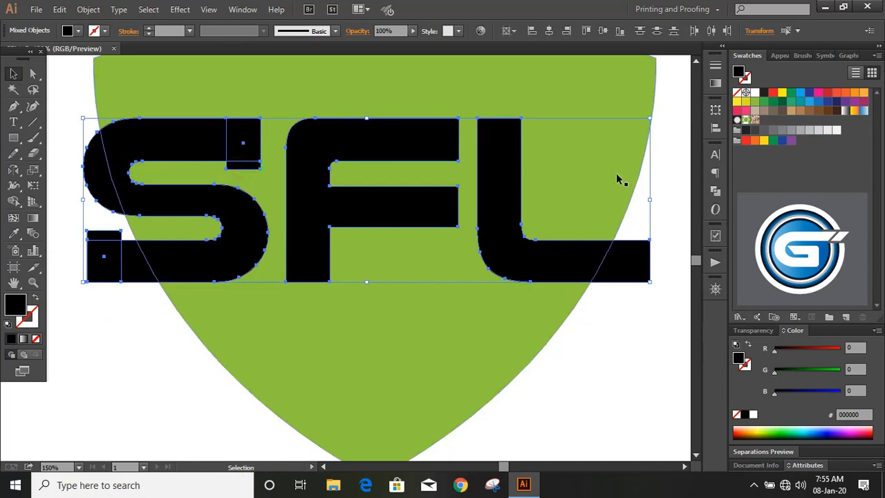
{"action": "left_click", "coordinate": [716, 190]}
{"action": "left_click", "coordinate": [564, 174]}
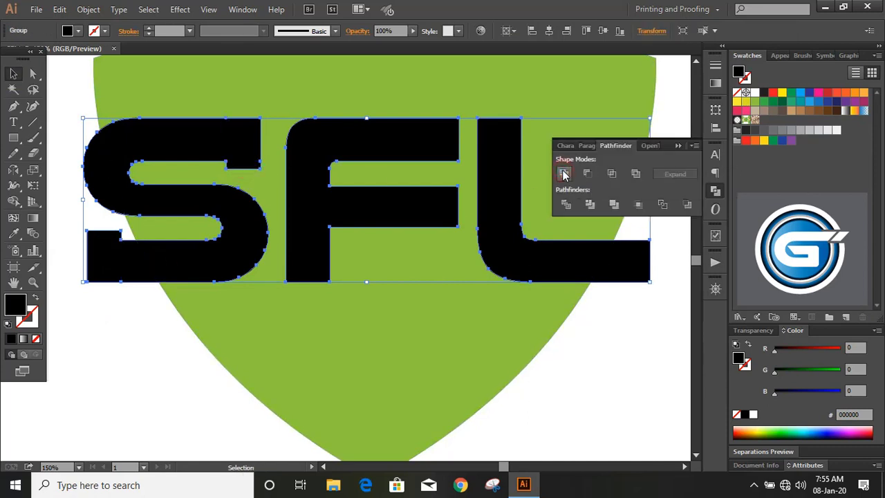
- Slant the SFL lettering to the right with Free Distort by shifting its two top corners sideways
{"action": "left_click", "coordinate": [677, 146]}
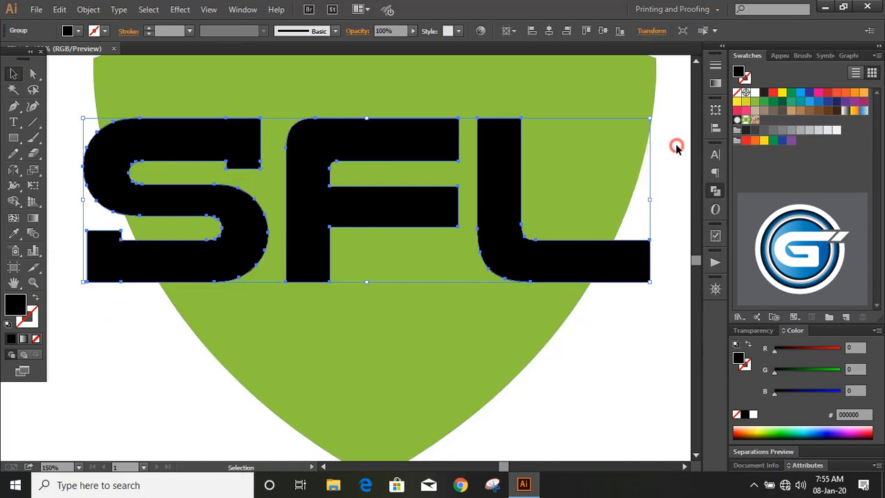
{"action": "left_click", "coordinate": [157, 350]}
{"action": "key", "text": "ctrl+minus"}
{"action": "left_click", "coordinate": [249, 273]}
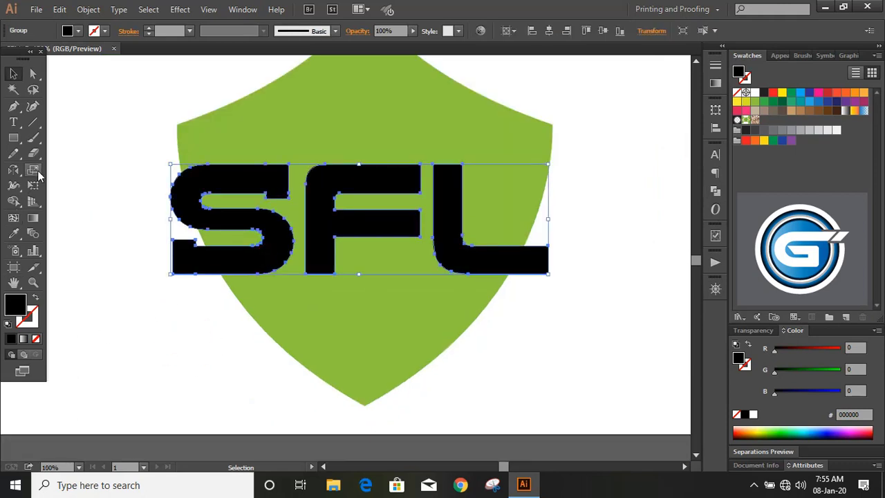
{"action": "left_click", "coordinate": [33, 185]}
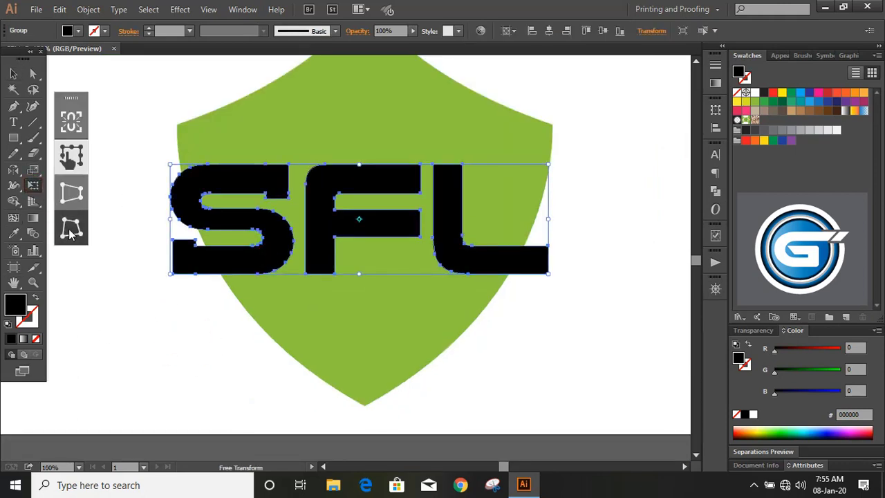
{"action": "left_click", "coordinate": [70, 232]}
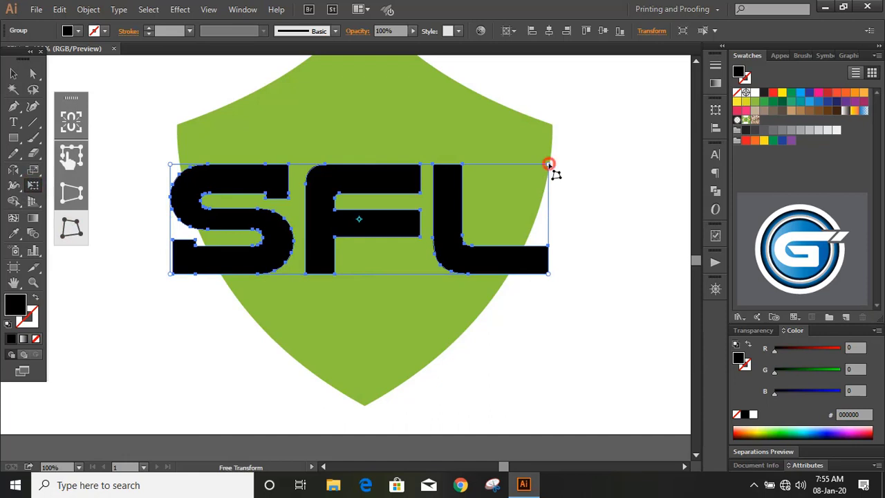
{"action": "left_click_drag", "start_coordinate": [548, 164], "coordinate": [574, 166]}
{"action": "left_click_drag", "start_coordinate": [176, 165], "coordinate": [192, 165]}
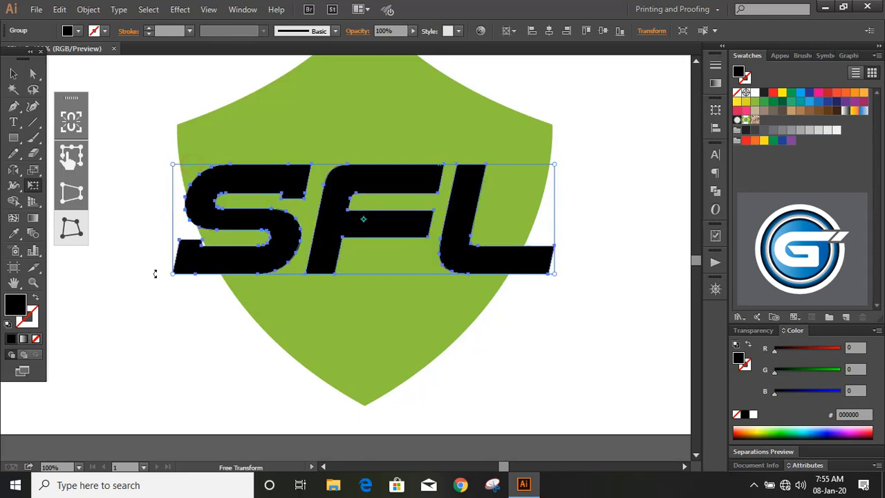
{"action": "left_click", "coordinate": [14, 73]}
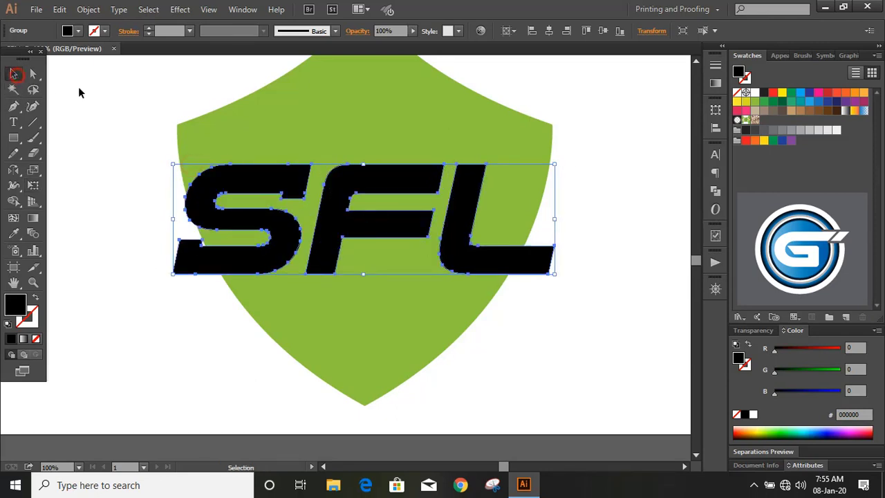
{"action": "left_click", "coordinate": [108, 159]}
- Round the S's upper-right and lower-left outer corners to about 18.75 px
{"action": "scroll", "coordinate": [107, 159], "scroll_direction": "up", "scroll_amount": 2}
{"action": "left_click", "coordinate": [33, 74]}
{"action": "left_click", "coordinate": [312, 229]}
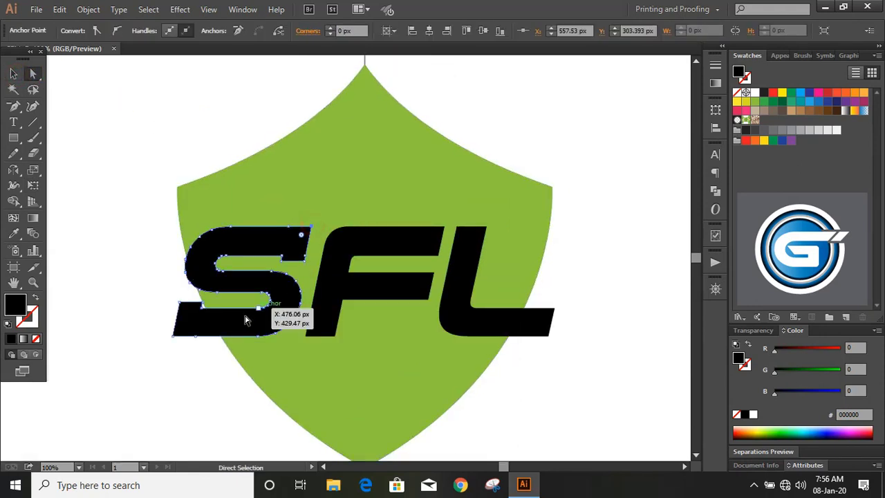
{"action": "left_click", "coordinate": [174, 336], "text": "shift"}
{"action": "left_click_drag", "start_coordinate": [191, 329], "coordinate": [190, 331]}
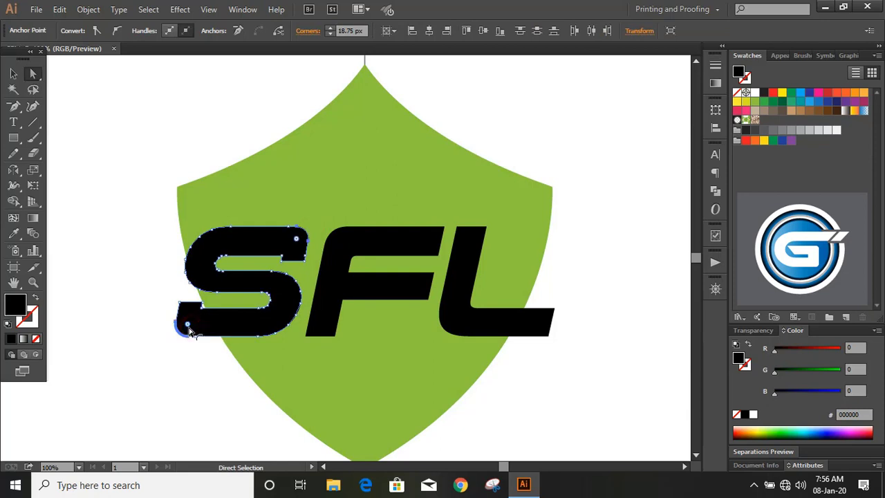
{"action": "left_click", "coordinate": [12, 74]}
{"action": "left_click", "coordinate": [120, 266]}
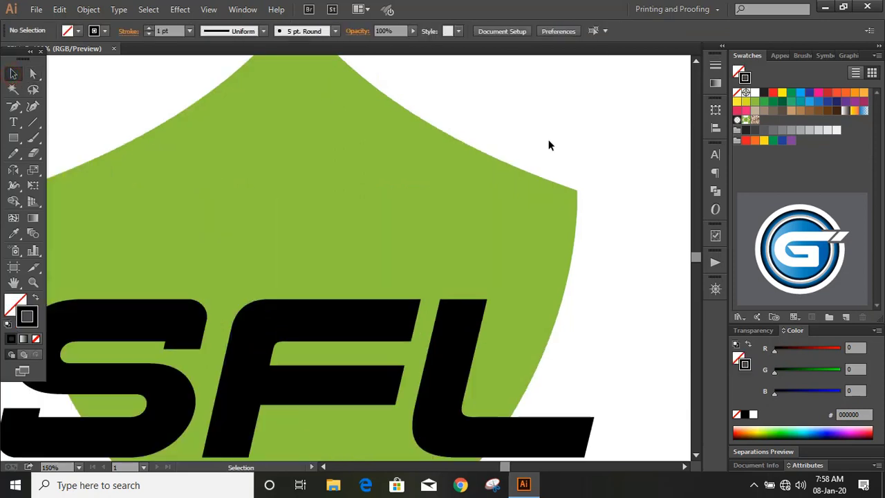
- Draw a long arch above the lettering with the Pen tool, tapering to a point on the right and returning along a notched underside
{"action": "left_click_drag", "start_coordinate": [14, 107], "coordinate": [53, 108]}
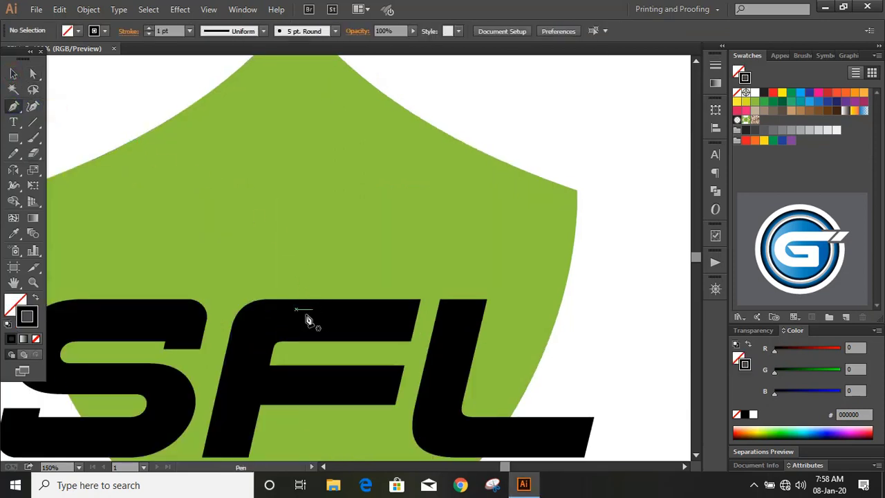
{"action": "left_click", "coordinate": [168, 274]}
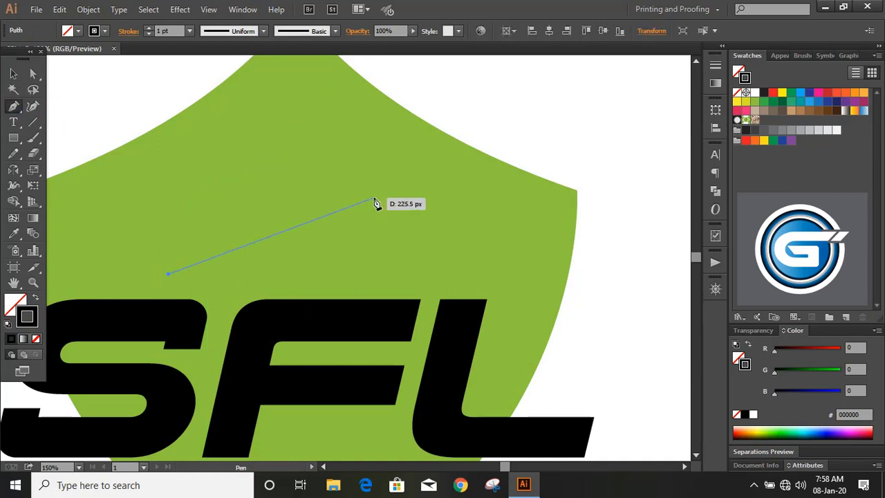
{"action": "left_click_drag", "start_coordinate": [504, 229], "coordinate": [636, 328]}
{"action": "left_click_drag", "start_coordinate": [423, 226], "coordinate": [235, 252]}
{"action": "scroll", "coordinate": [303, 251], "scroll_direction": "up", "scroll_amount": 1}
{"action": "left_click_drag", "start_coordinate": [293, 249], "coordinate": [155, 275]}
{"action": "scroll", "coordinate": [240, 277], "scroll_direction": "down", "scroll_amount": 1}
- Continue the arch's underside with two feather-like notches and close the outline in a rounded end at its lower left
{"action": "left_click", "coordinate": [207, 243]}
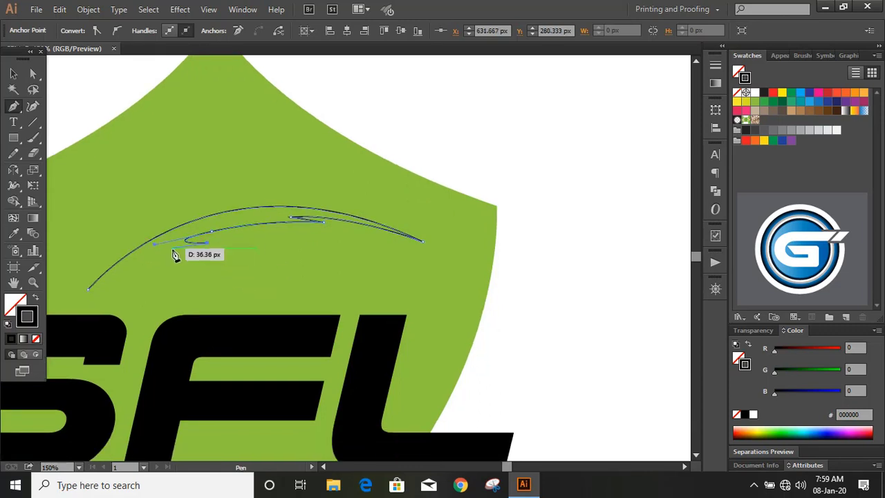
{"action": "left_click_drag", "start_coordinate": [152, 272], "coordinate": [149, 298]}
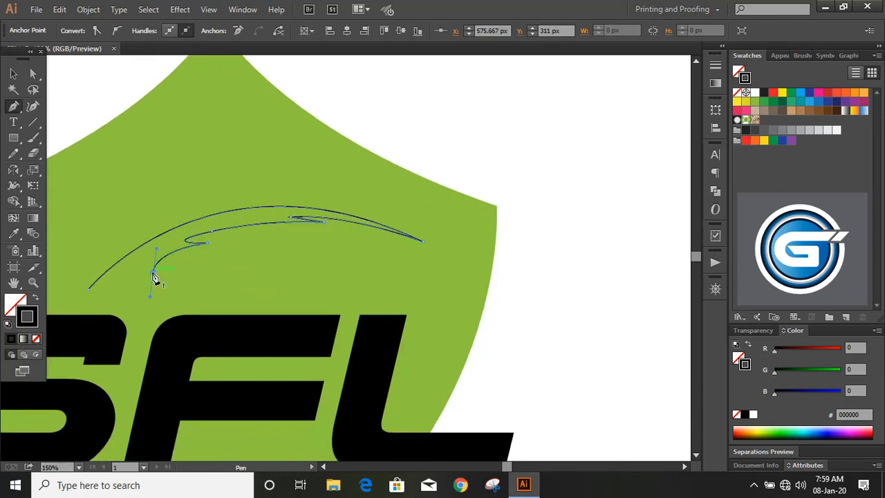
{"action": "left_click", "coordinate": [153, 272]}
{"action": "left_click", "coordinate": [149, 261]}
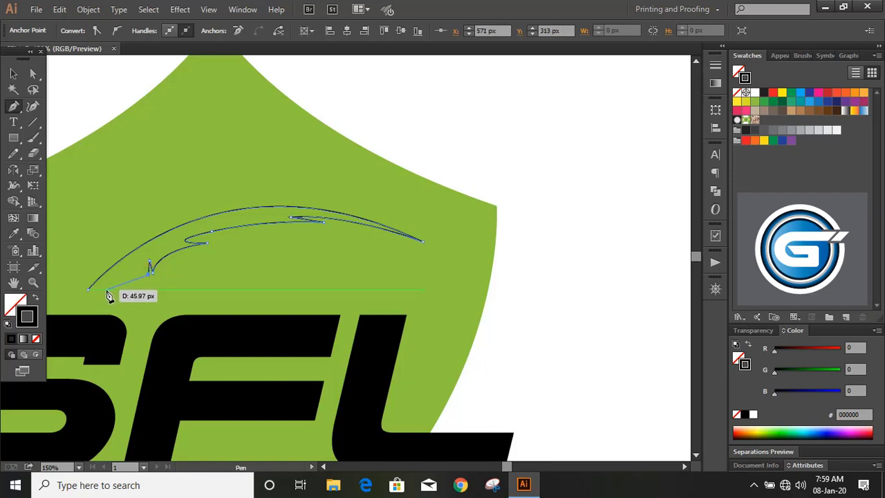
{"action": "mouse_move", "coordinate": [88, 290]}
{"action": "left_mouse_down"}
{"action": "mouse_move", "coordinate": [97, 305]}
{"action": "mouse_move", "coordinate": [91, 282]}
{"action": "left_mouse_up"}
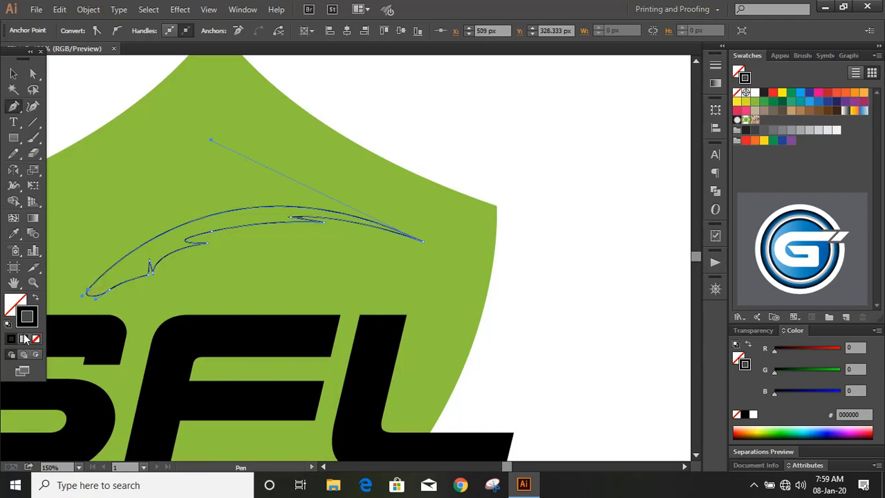
- Fill the closed arch shape with solid black and deselect it
{"action": "left_click", "coordinate": [12, 306]}
{"action": "left_click", "coordinate": [13, 339]}
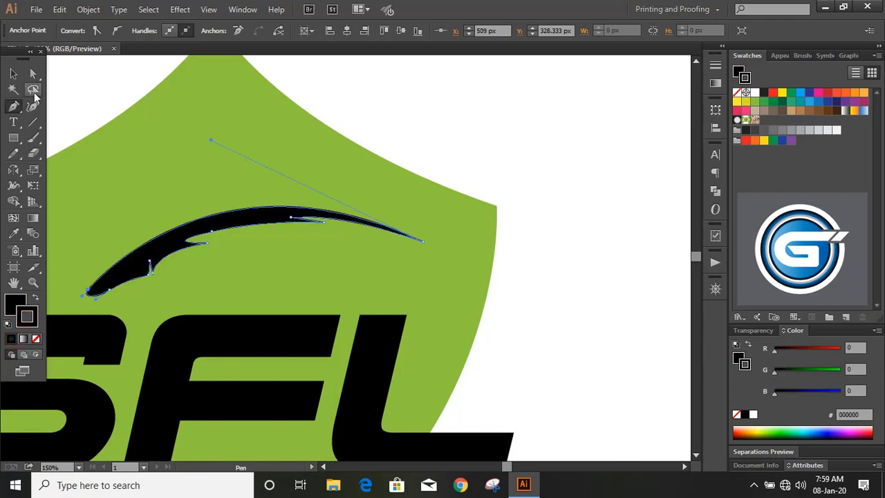
{"action": "left_click", "coordinate": [13, 74]}
{"action": "left_click", "coordinate": [82, 98]}
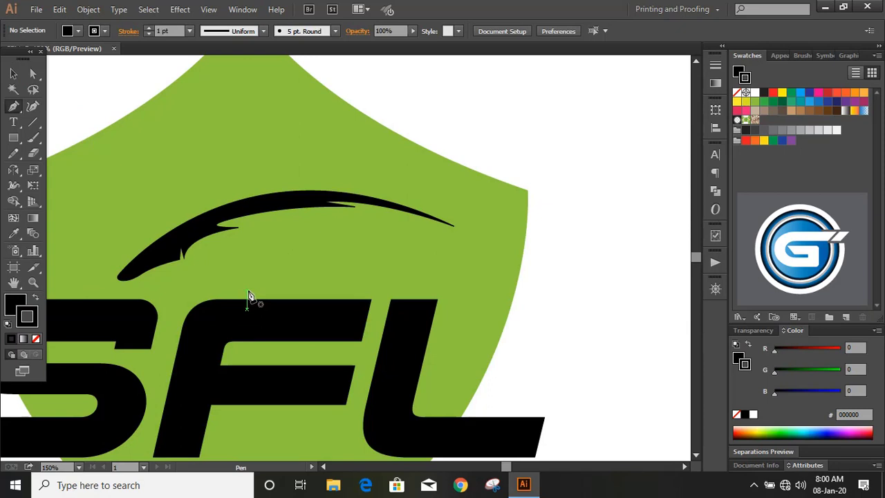
- Start a second Pen outline without fill beneath the arch, curving up over the F and L and down beside the L's stem
{"action": "left_click", "coordinate": [247, 290]}
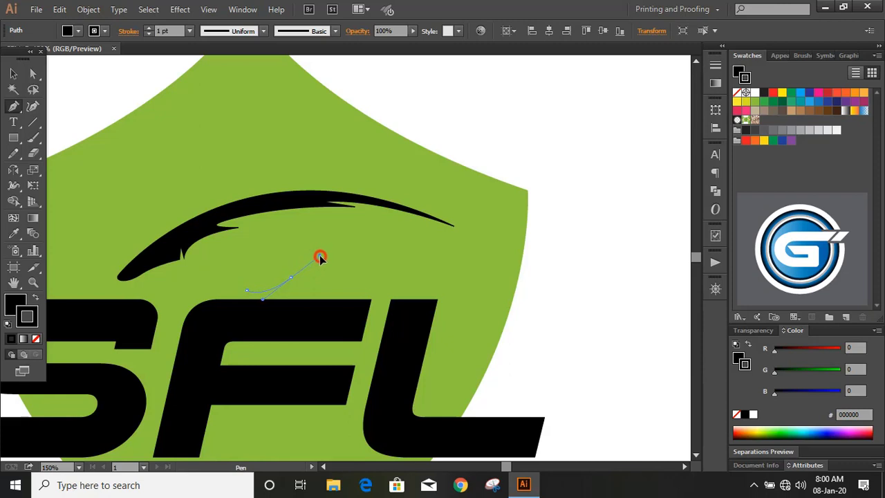
{"action": "left_click_drag", "start_coordinate": [320, 257], "coordinate": [320, 257]}
{"action": "scroll", "coordinate": [435, 277], "scroll_direction": "down", "scroll_amount": 3}
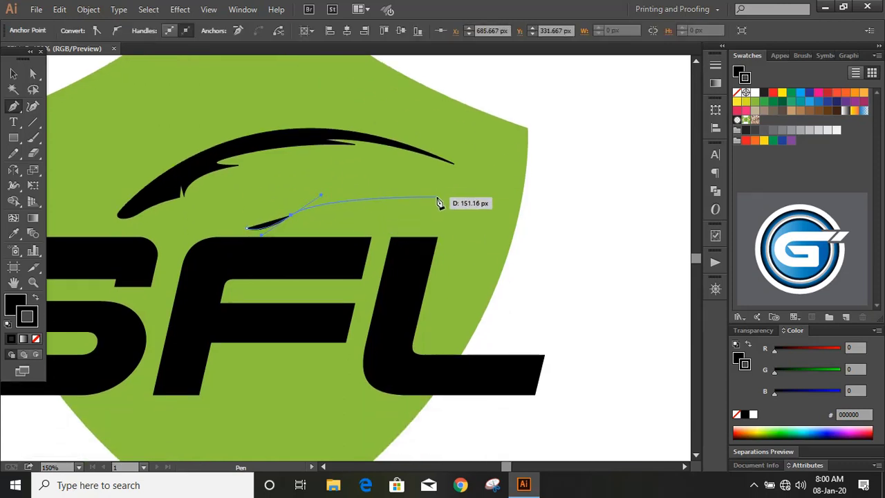
{"action": "left_click_drag", "start_coordinate": [437, 199], "coordinate": [476, 220]}
{"action": "scroll", "coordinate": [443, 284], "scroll_direction": "down", "scroll_amount": 1}
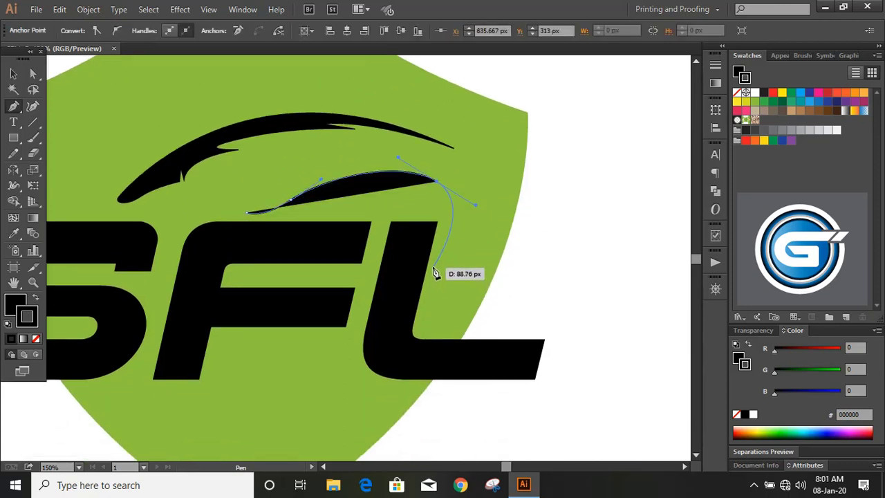
{"action": "key", "text": "/"}
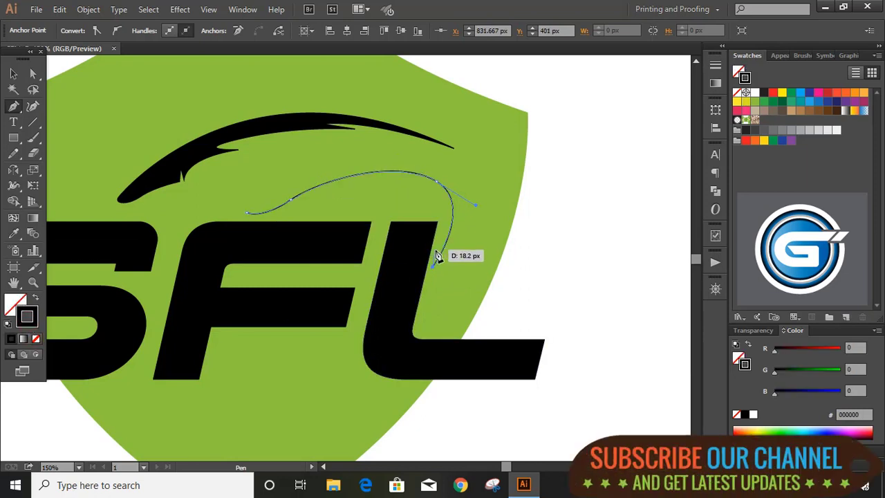
{"action": "left_click_drag", "start_coordinate": [436, 254], "coordinate": [419, 249]}
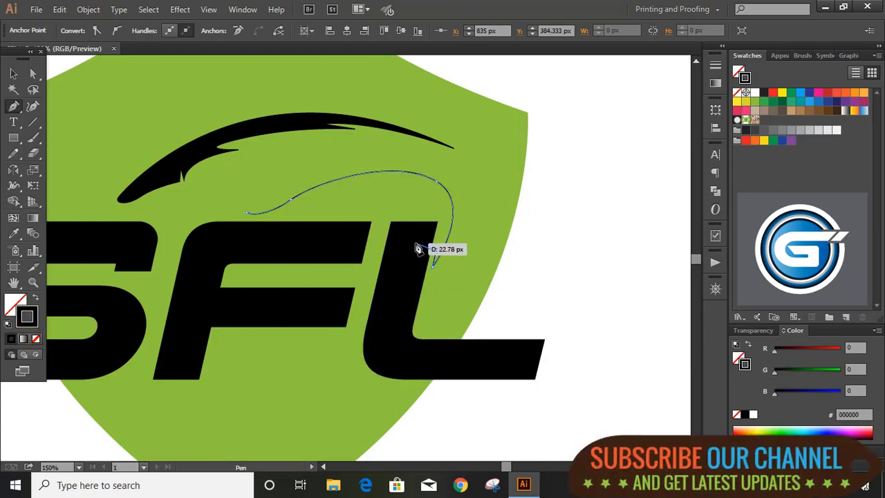
- Extend the outline with pointed zigzag notches along the right side of the L's stem
{"action": "left_click_drag", "start_coordinate": [427, 282], "coordinate": [431, 326]}
{"action": "scroll", "coordinate": [547, 323], "scroll_direction": "up", "scroll_amount": 2}
{"action": "left_click_drag", "start_coordinate": [435, 356], "coordinate": [480, 289]}
{"action": "scroll", "coordinate": [480, 305], "scroll_direction": "up", "scroll_amount": 3}
{"action": "left_click_drag", "start_coordinate": [446, 391], "coordinate": [474, 364]}
- Curve the outline upward from the zigzag to a sharp tip below the black arch's right end
{"action": "scroll", "coordinate": [468, 403], "scroll_direction": "down", "scroll_amount": 1}
{"action": "scroll", "coordinate": [464, 341], "scroll_direction": "up", "scroll_amount": 1}
{"action": "scroll", "coordinate": [476, 369], "scroll_direction": "up", "scroll_amount": 1}
{"action": "scroll", "coordinate": [493, 375], "scroll_direction": "up", "scroll_amount": 2}
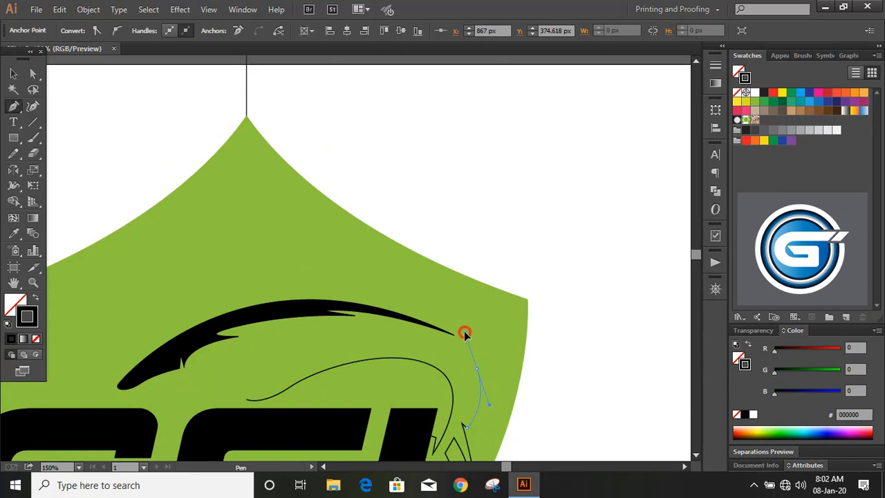
{"action": "left_click_drag", "start_coordinate": [465, 334], "coordinate": [465, 333]}
{"action": "left_click", "coordinate": [477, 369]}
{"action": "scroll", "coordinate": [493, 378], "scroll_direction": "down", "scroll_amount": 2}
{"action": "key", "text": "ctrl+equal"}
{"action": "scroll", "coordinate": [502, 318], "scroll_direction": "down", "scroll_amount": 4}
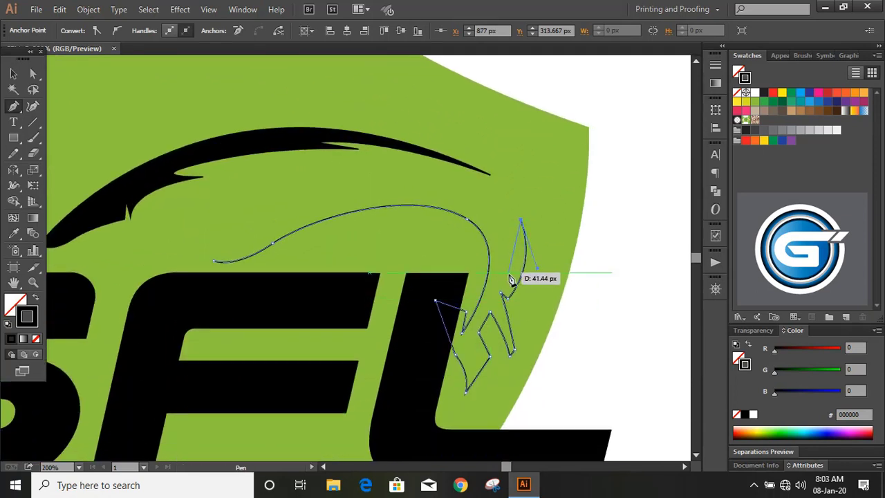
- Cut a narrow curved slit back down from the sharp tip and bring the outline up to a corner under the arch's point
{"action": "left_click_drag", "start_coordinate": [510, 280], "coordinate": [479, 276]}
{"action": "scroll", "coordinate": [492, 221], "scroll_direction": "up", "scroll_amount": 2}
{"action": "scroll", "coordinate": [499, 255], "scroll_direction": "up", "scroll_amount": 1}
{"action": "scroll", "coordinate": [519, 320], "scroll_direction": "up", "scroll_amount": 2}
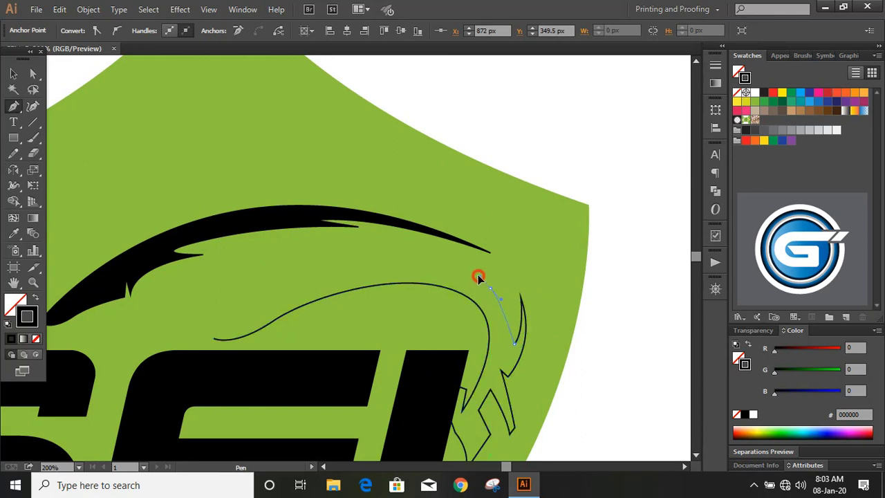
{"action": "key", "text": "ctrl"}
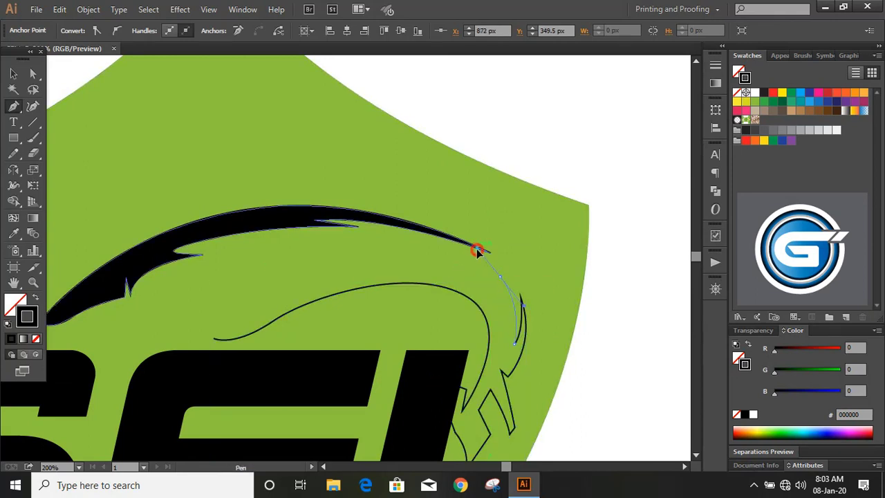
{"action": "left_click", "coordinate": [477, 250]}
{"action": "scroll", "coordinate": [482, 305], "scroll_direction": "up", "scroll_amount": 1}
{"action": "scroll", "coordinate": [456, 316], "scroll_direction": "up", "scroll_amount": 1}
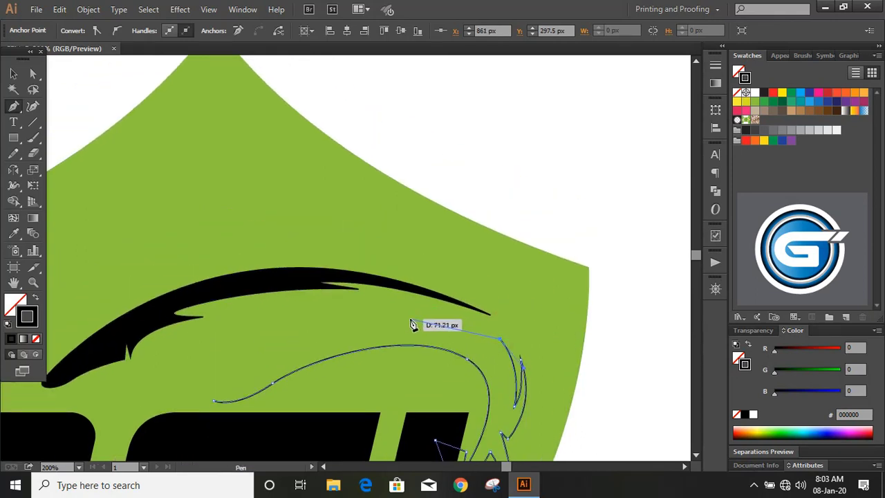
- Trace the outline's top edge leftward under the arch with a hooked notch and spiky tufts, sweeping down toward the F's upper left
{"action": "left_click_drag", "start_coordinate": [417, 319], "coordinate": [103, 382]}
{"action": "scroll", "coordinate": [462, 322], "scroll_direction": "down", "scroll_amount": 1}
{"action": "scroll", "coordinate": [387, 314], "scroll_direction": "up", "scroll_amount": 1}
{"action": "scroll", "coordinate": [373, 332], "scroll_direction": "up", "scroll_amount": 1}
{"action": "scroll", "coordinate": [366, 359], "scroll_direction": "up", "scroll_amount": 1}
{"action": "scroll", "coordinate": [367, 387], "scroll_direction": "down", "scroll_amount": 1}
{"action": "scroll", "coordinate": [375, 377], "scroll_direction": "up", "scroll_amount": 1}
{"action": "scroll", "coordinate": [360, 392], "scroll_direction": "down", "scroll_amount": 1}
{"action": "scroll", "coordinate": [358, 361], "scroll_direction": "up", "scroll_amount": 1}
{"action": "scroll", "coordinate": [271, 409], "scroll_direction": "down", "scroll_amount": 4}
{"action": "scroll", "coordinate": [193, 374], "scroll_direction": "down", "scroll_amount": 2}
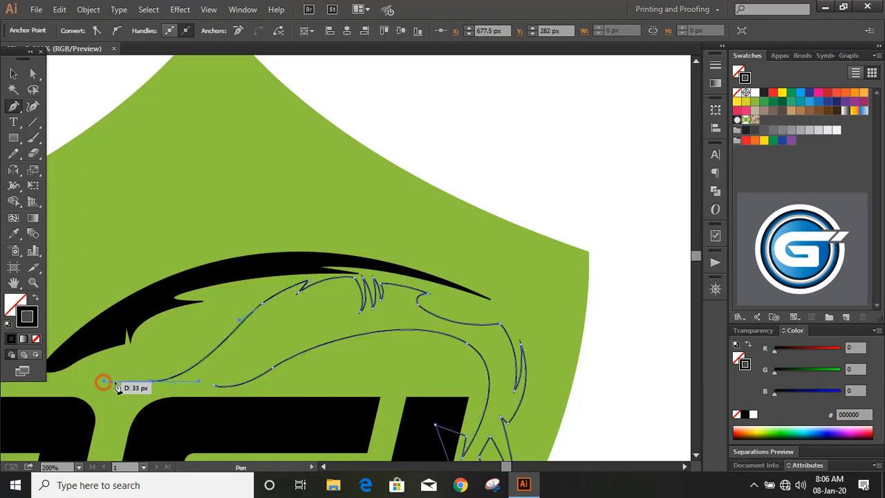
- Close the second outline from its pointed left end back to its starting anchor and deselect it
{"action": "left_click", "coordinate": [151, 382]}
{"action": "left_click", "coordinate": [214, 386]}
{"action": "left_click", "coordinate": [226, 381]}
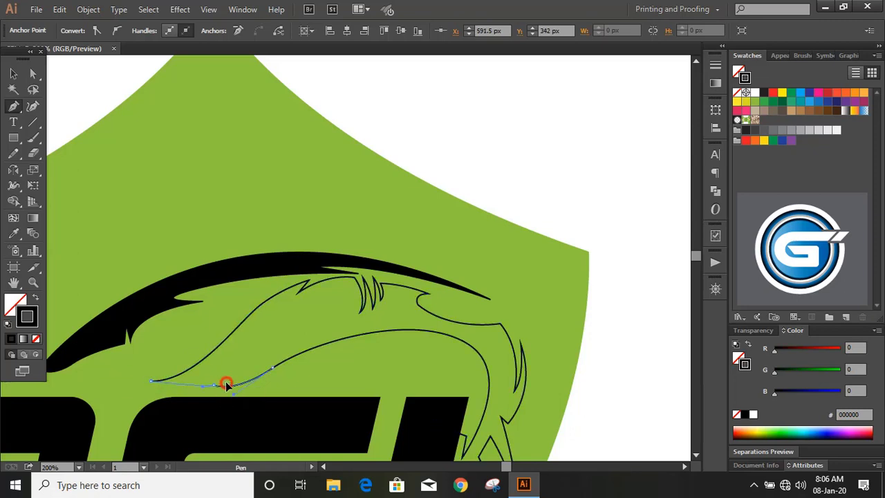
{"action": "left_click", "coordinate": [13, 74]}
{"action": "left_click", "coordinate": [126, 114]}
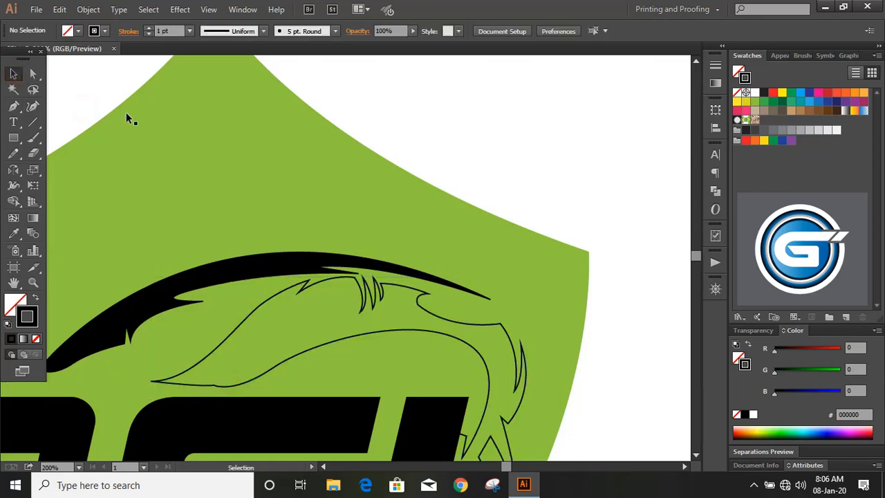
- Round the corner near the second outline's lower-left end to about 270.8 px
{"action": "scroll", "coordinate": [280, 253], "scroll_direction": "down", "scroll_amount": 2}
{"action": "left_click", "coordinate": [259, 298]}
{"action": "left_click", "coordinate": [33, 73]}
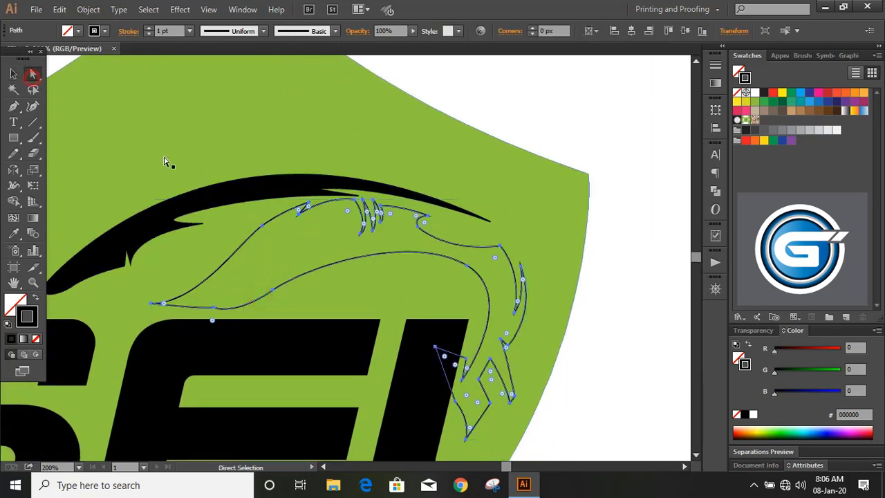
{"action": "left_click", "coordinate": [212, 307]}
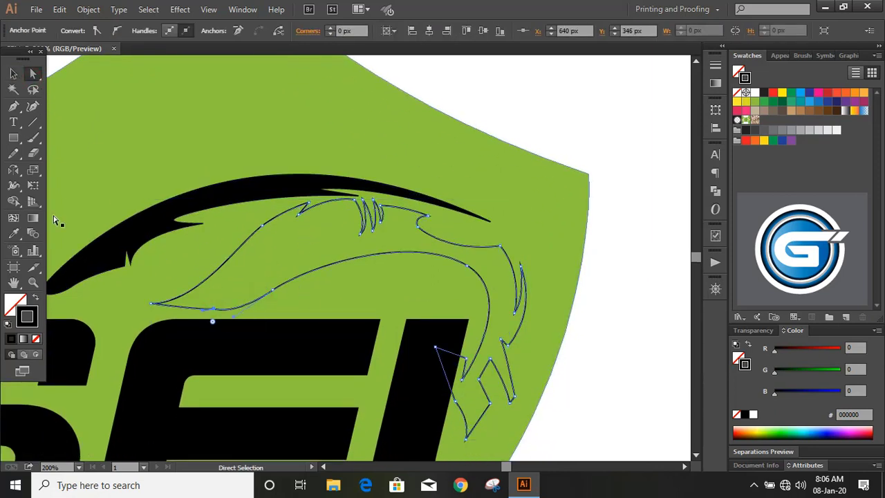
{"action": "mouse_move", "coordinate": [213, 321]}
{"action": "left_mouse_down"}
{"action": "mouse_move", "coordinate": [233, 390]}
{"action": "mouse_move", "coordinate": [216, 482]}
{"action": "mouse_move", "coordinate": [287, 311]}
{"action": "mouse_move", "coordinate": [205, 306]}
{"action": "mouse_move", "coordinate": [212, 460]}
{"action": "left_mouse_up"}
- Even out the lower-left curve of the second outline with the Smooth tool
{"action": "left_click_drag", "start_coordinate": [13, 153], "coordinate": [59, 178]}
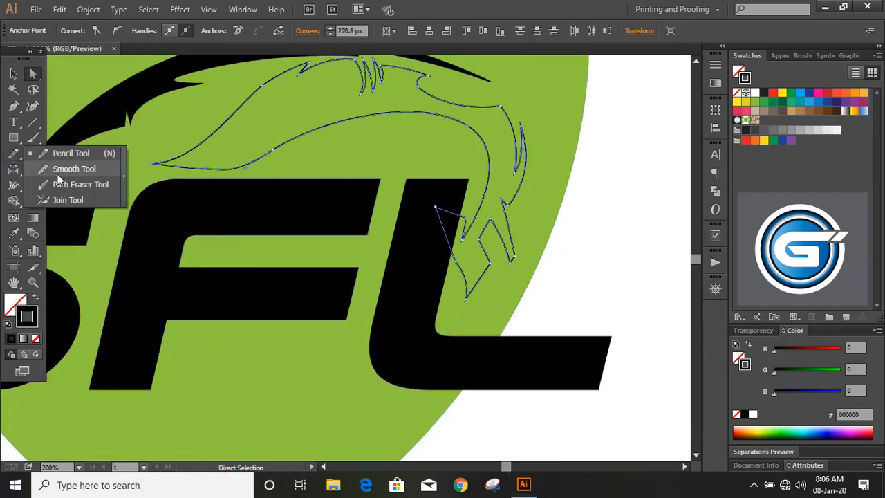
{"action": "left_click", "coordinate": [59, 176]}
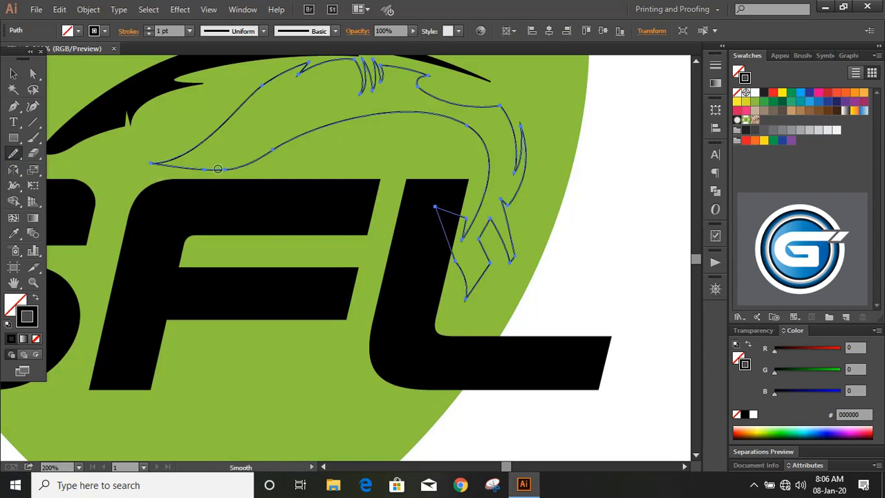
{"action": "scroll", "coordinate": [358, 247], "scroll_direction": "up", "scroll_amount": 2}
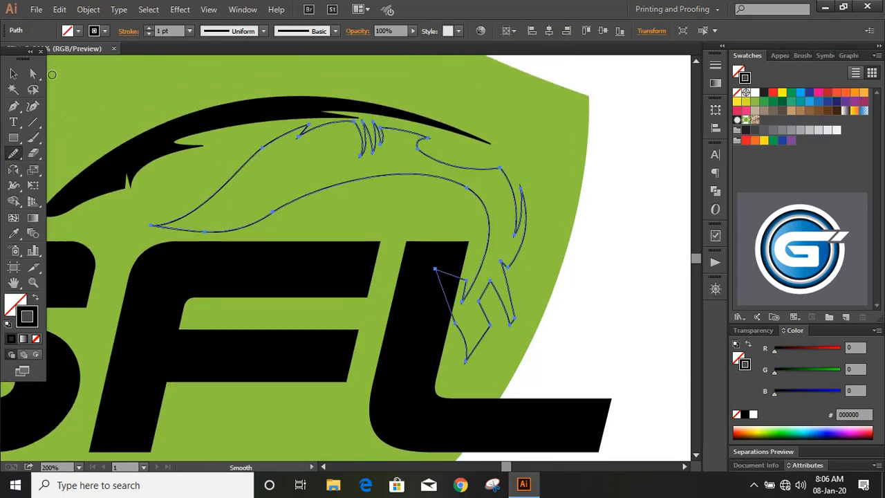
- Fill the second outline with solid black, remove its stroke and deselect it
{"action": "key", "text": "v"}
{"action": "left_click", "coordinate": [19, 312]}
{"action": "left_click", "coordinate": [10, 338]}
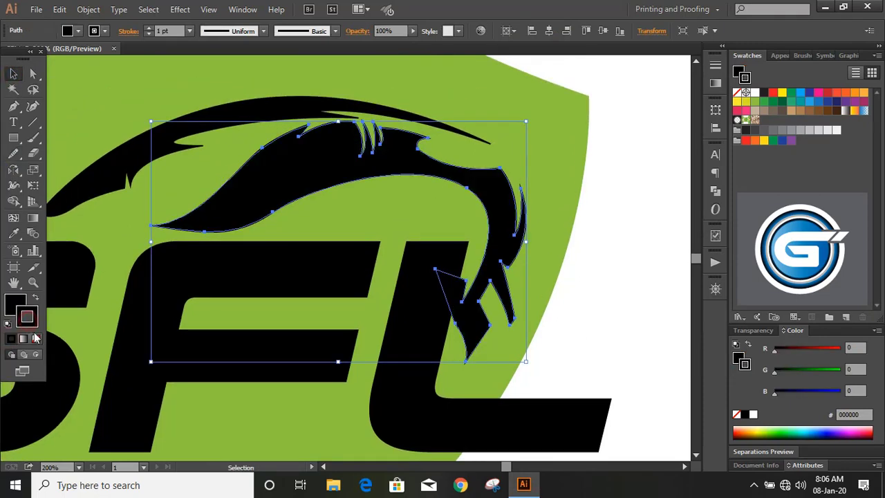
{"action": "left_click", "coordinate": [36, 339]}
{"action": "left_click", "coordinate": [590, 281]}
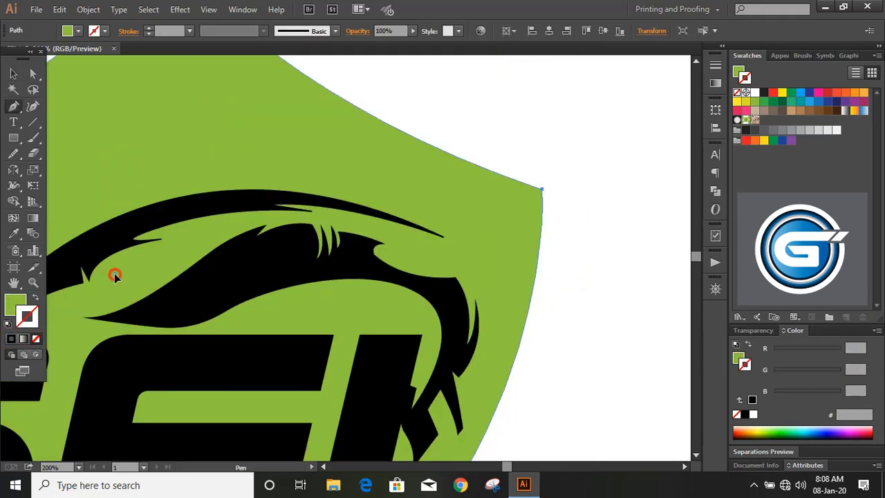
- Draw a small slanted leaf-shaped eye between the two black shapes with the Pen tool and fill it red
{"action": "left_click", "coordinate": [114, 273]}
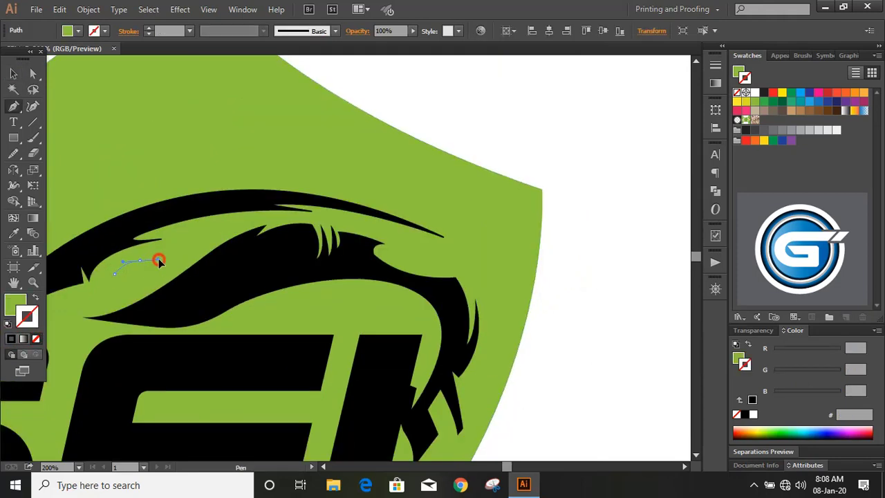
{"action": "left_click_drag", "start_coordinate": [159, 262], "coordinate": [117, 279]}
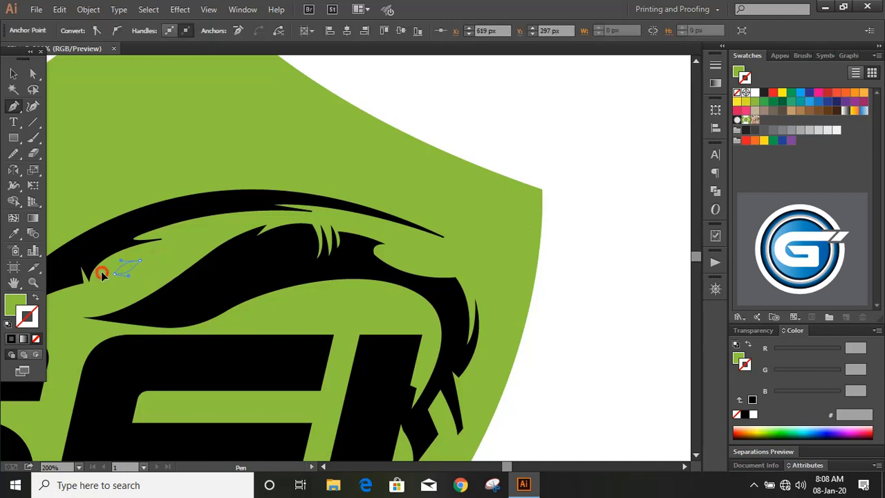
{"action": "left_click", "coordinate": [104, 276]}
{"action": "left_click", "coordinate": [11, 310]}
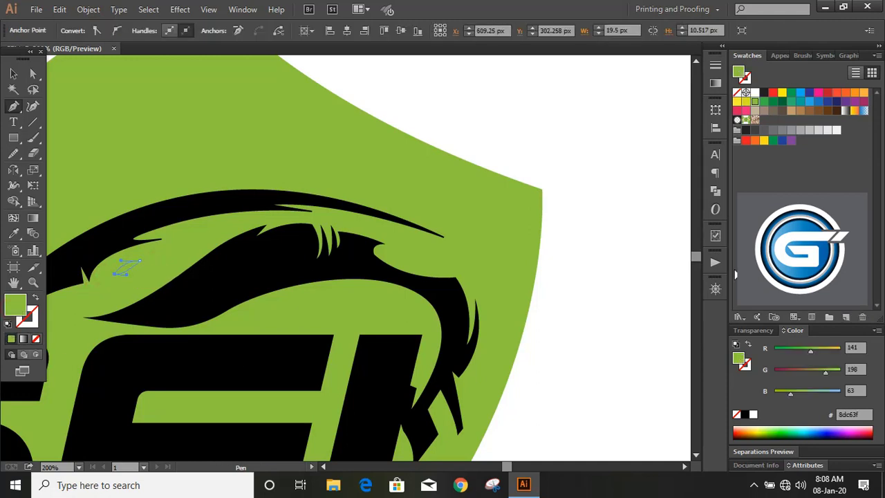
{"action": "left_click", "coordinate": [774, 93]}
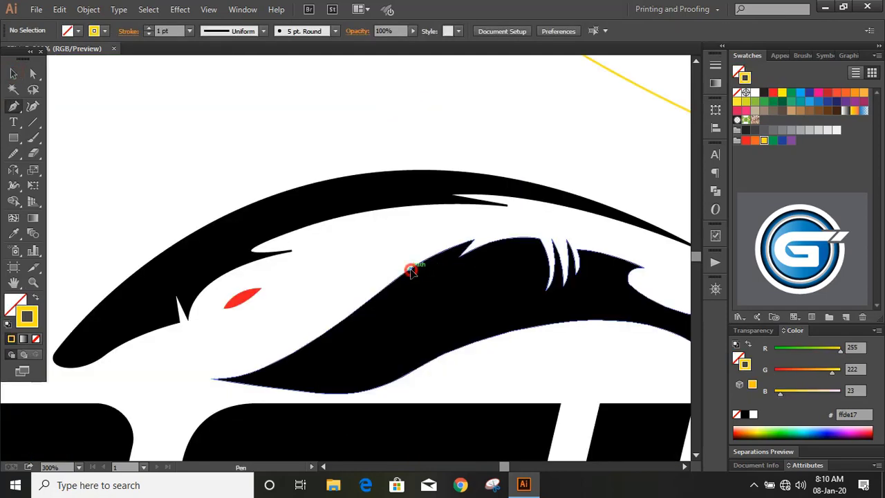
- Draw a yellow path from the lower body's upper edge to a pointed snout tip and back into an angular mouth notch
{"action": "left_click", "coordinate": [410, 269]}
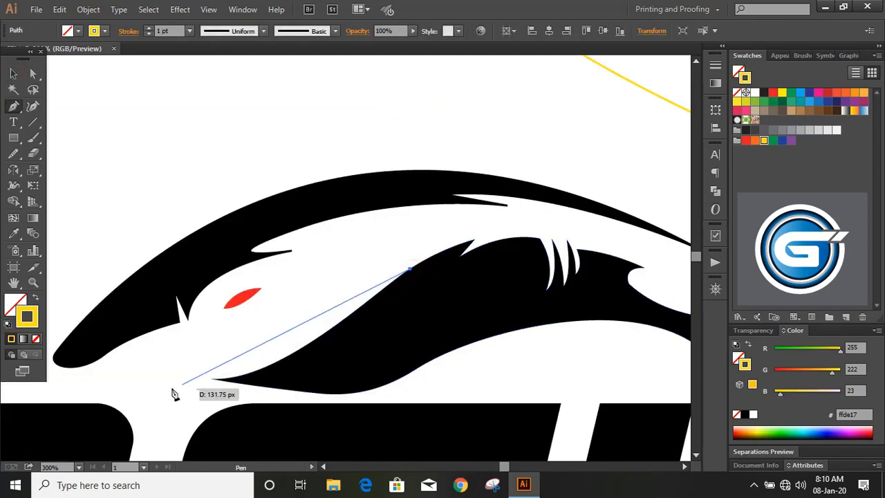
{"action": "mouse_move", "coordinate": [168, 375]}
{"action": "left_mouse_down"}
{"action": "mouse_move", "coordinate": [65, 362]}
{"action": "mouse_move", "coordinate": [53, 381]}
{"action": "left_mouse_up"}
{"action": "scroll", "coordinate": [242, 385], "scroll_direction": "up", "scroll_amount": 1}
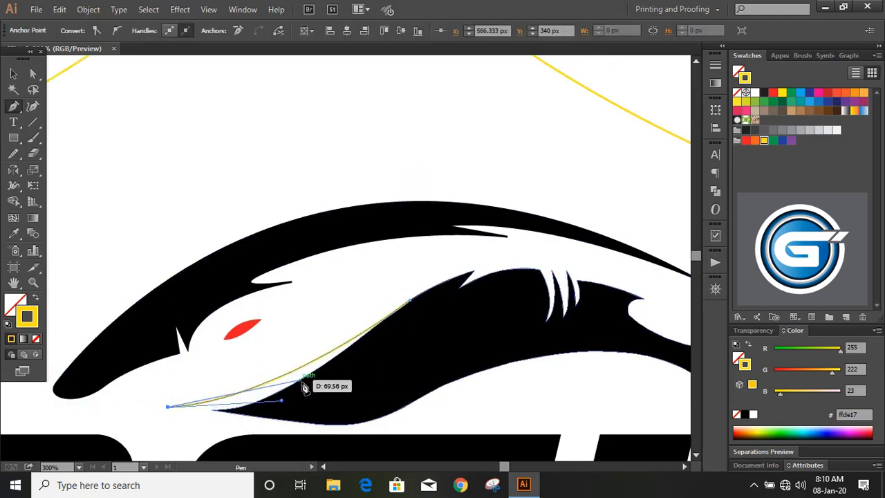
{"action": "left_click_drag", "start_coordinate": [349, 366], "coordinate": [472, 294]}
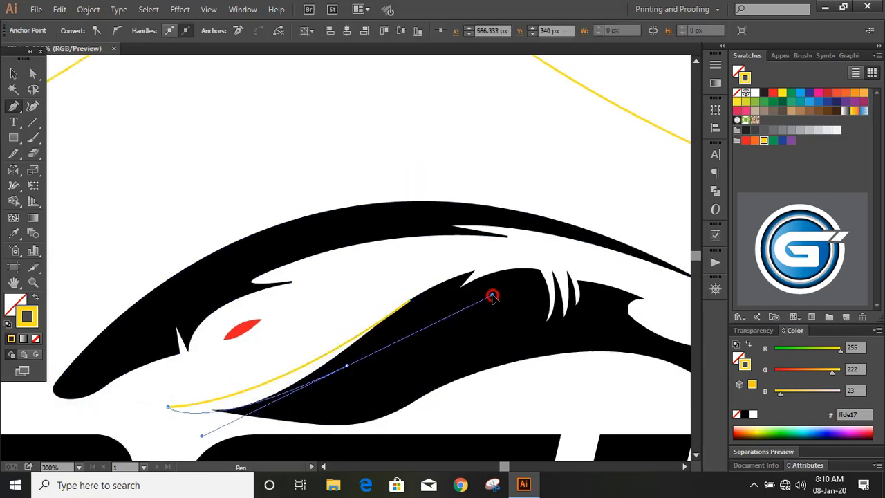
{"action": "left_click_drag", "start_coordinate": [347, 364], "coordinate": [389, 387]}
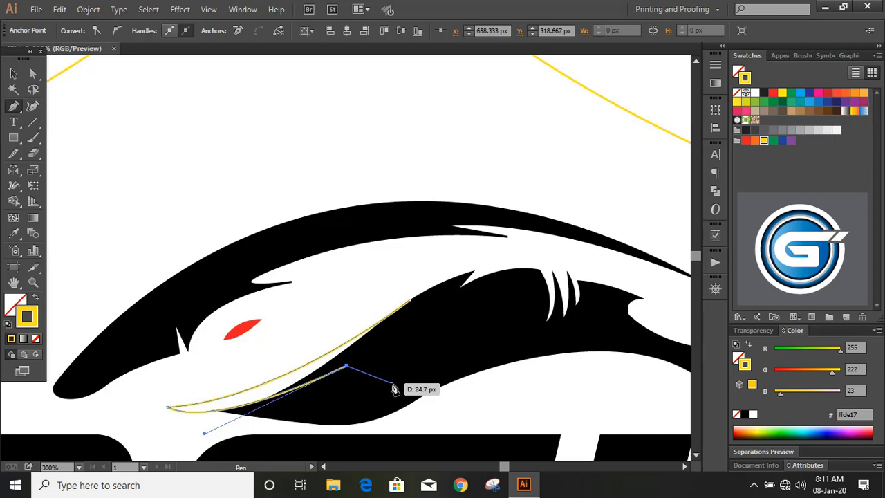
{"action": "left_click", "coordinate": [392, 384]}
{"action": "left_click", "coordinate": [371, 383]}
- Continue the yellow path around the lower jaw's curved underside, close it at its starting anchor and deselect it
{"action": "scroll", "coordinate": [282, 414], "scroll_direction": "down", "scroll_amount": 1}
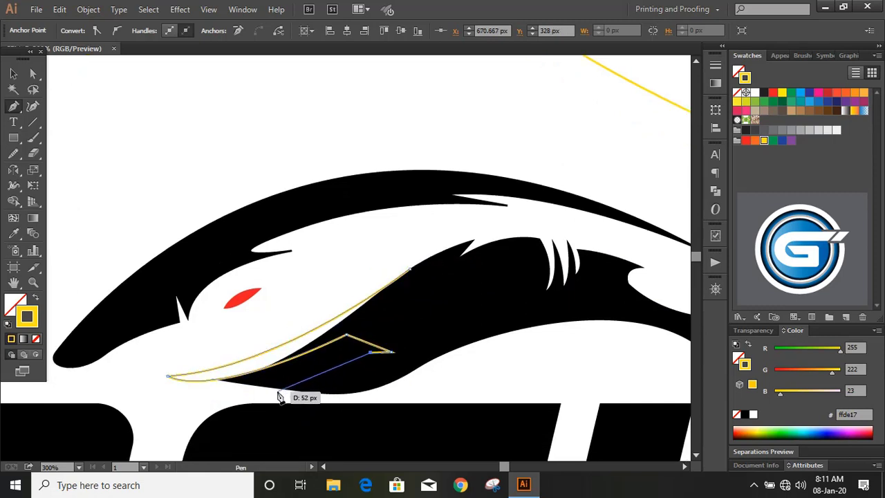
{"action": "left_click_drag", "start_coordinate": [274, 391], "coordinate": [245, 401]}
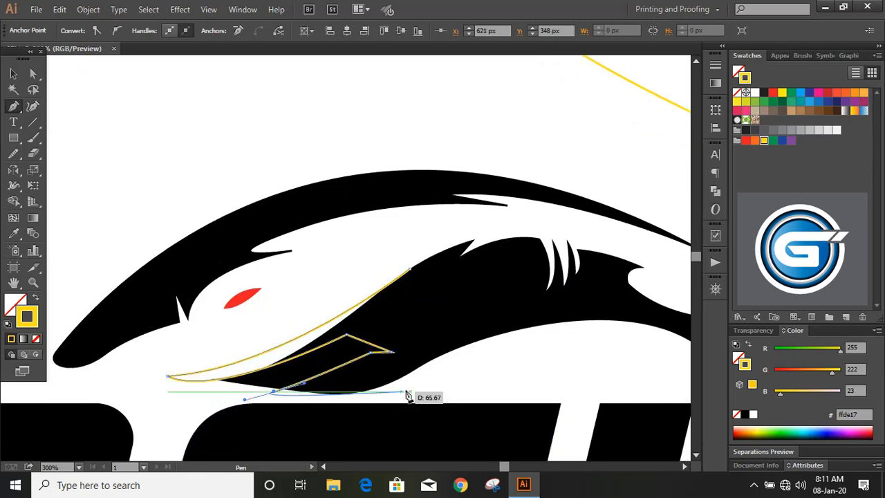
{"action": "scroll", "coordinate": [390, 401], "scroll_direction": "up", "scroll_amount": 1}
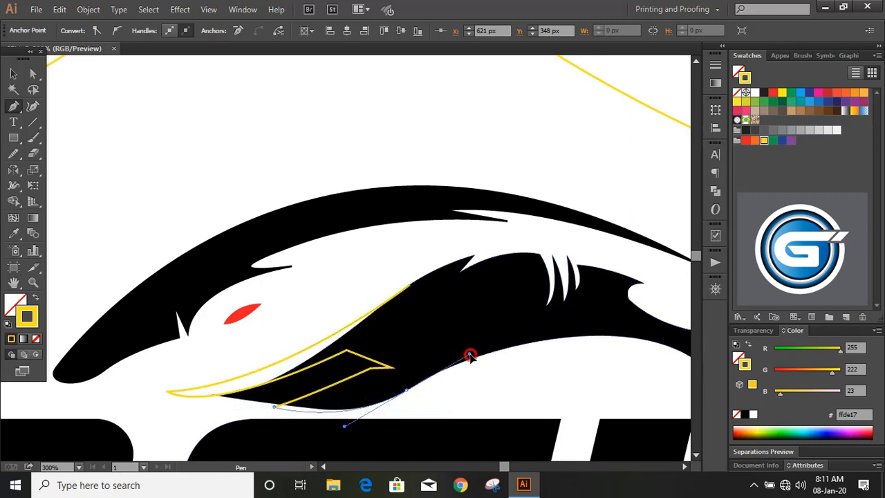
{"action": "left_click", "coordinate": [407, 391]}
{"action": "left_click", "coordinate": [410, 284]}
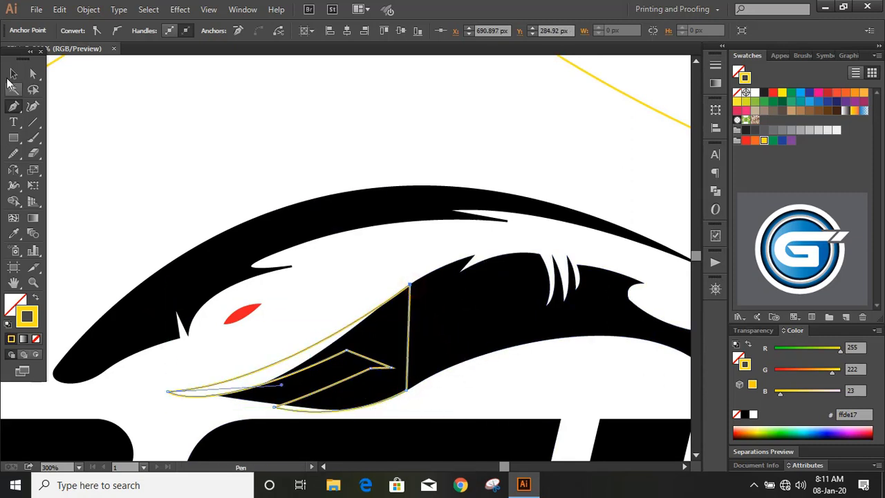
{"action": "left_click", "coordinate": [12, 74]}
{"action": "left_click", "coordinate": [158, 136]}
- Draw a narrow yellow triangular spike inside the mouth notch, starting on the body's lower edge, and deselect it
{"action": "scroll", "coordinate": [179, 169], "scroll_direction": "down", "scroll_amount": 3}
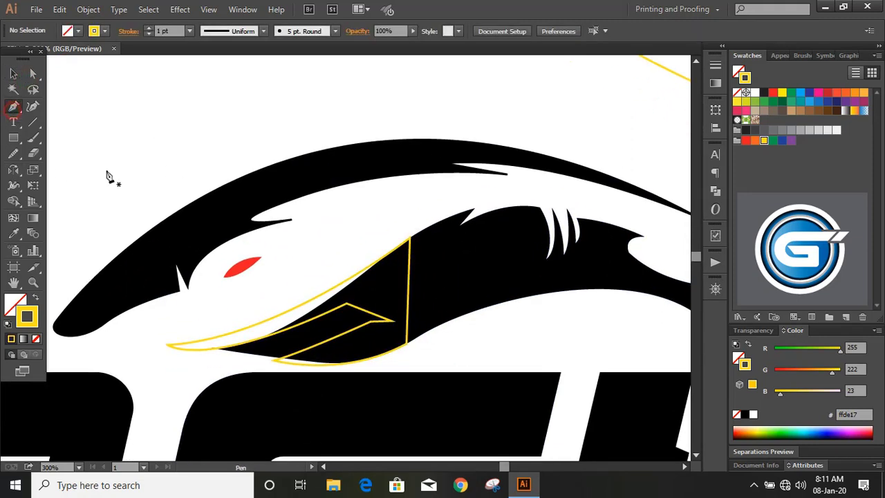
{"action": "left_click", "coordinate": [243, 353]}
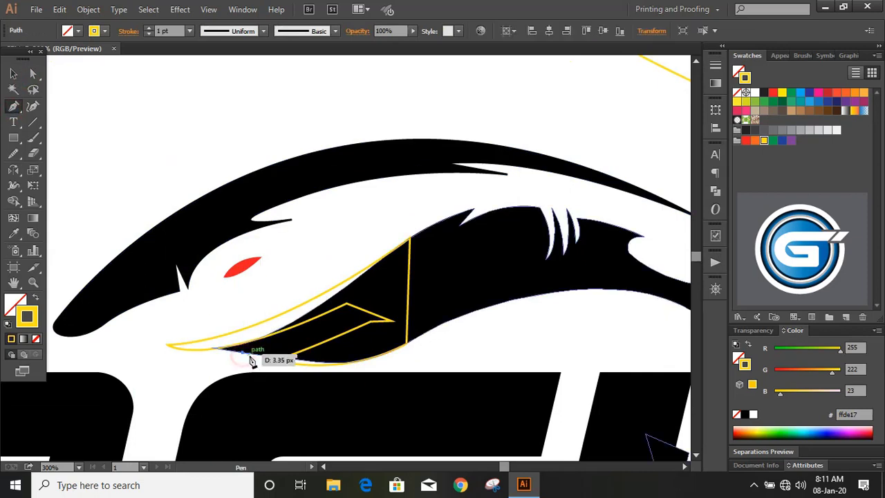
{"action": "left_click", "coordinate": [268, 357]}
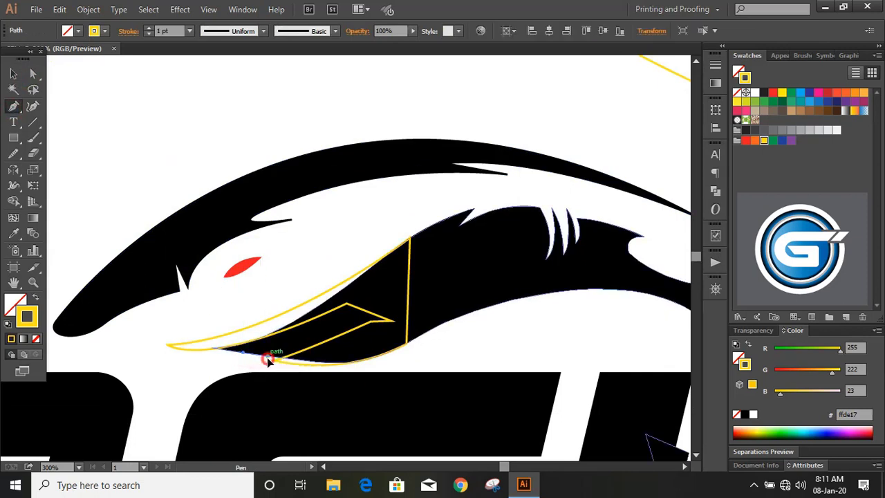
{"action": "left_click", "coordinate": [341, 319]}
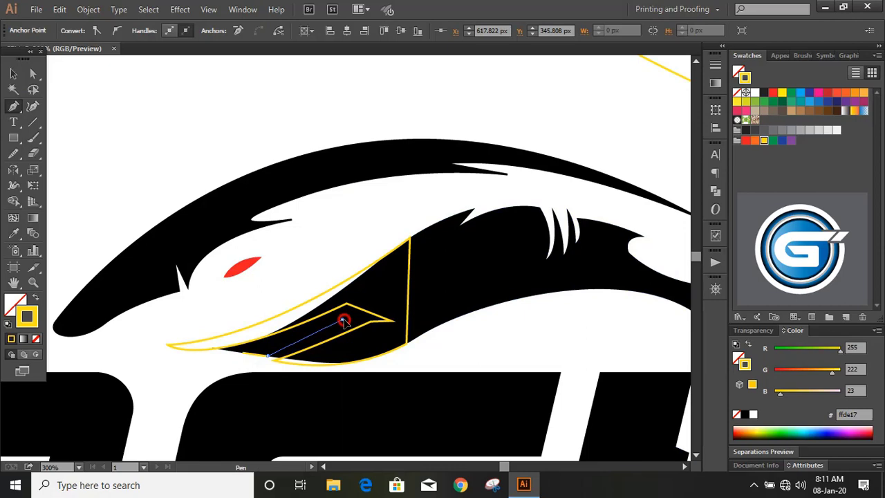
{"action": "left_click", "coordinate": [243, 354]}
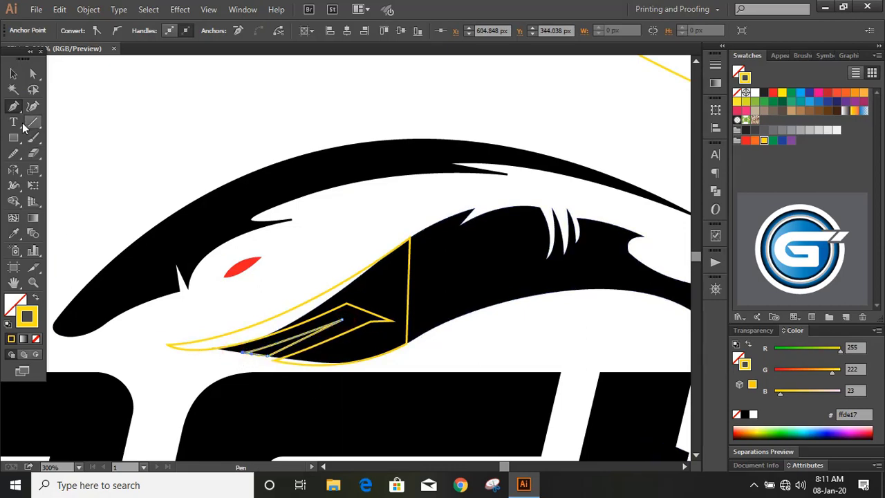
{"action": "left_click", "coordinate": [14, 73]}
{"action": "left_click", "coordinate": [107, 121]}
- Select the body, jaw outline and spike, and merge the head regions with the Shape Builder using a #231f20 fill
{"action": "key", "text": "ctrl+plus"}
{"action": "left_click_drag", "start_coordinate": [279, 198], "coordinate": [400, 278]}
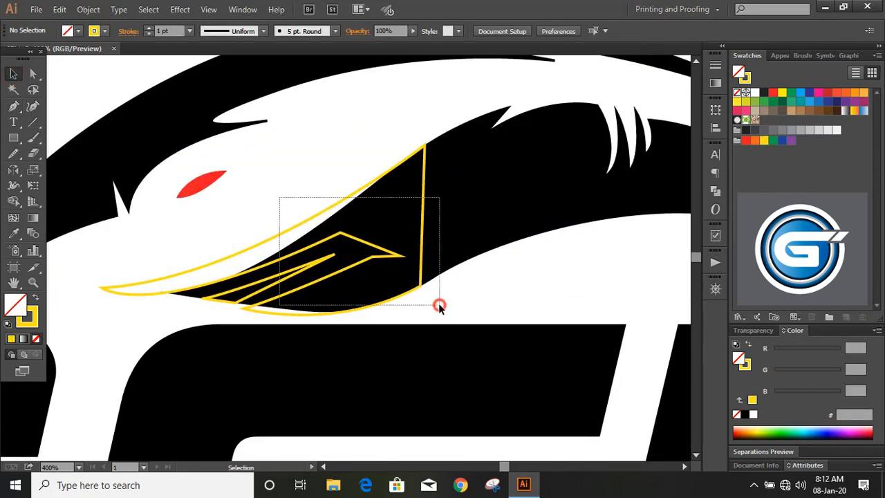
{"action": "left_click_drag", "start_coordinate": [437, 302], "coordinate": [439, 304]}
{"action": "left_click", "coordinate": [14, 202]}
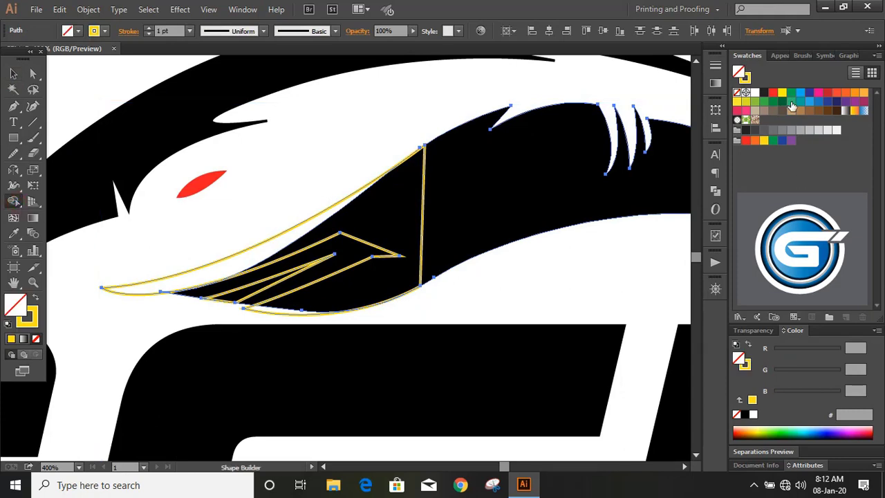
{"action": "left_click", "coordinate": [745, 131]}
{"action": "mouse_move", "coordinate": [200, 281]}
{"action": "left_mouse_down"}
{"action": "mouse_move", "coordinate": [316, 235]}
{"action": "mouse_move", "coordinate": [439, 206]}
{"action": "left_mouse_up"}
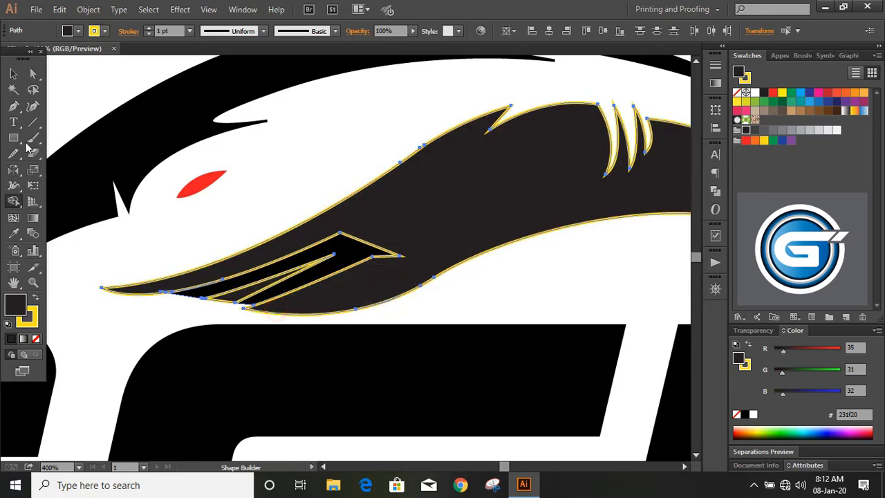
- Separate the leftover black piece from the mouth opening and delete it
{"action": "left_click", "coordinate": [15, 73]}
{"action": "left_click", "coordinate": [166, 317]}
{"action": "left_click", "coordinate": [191, 332]}
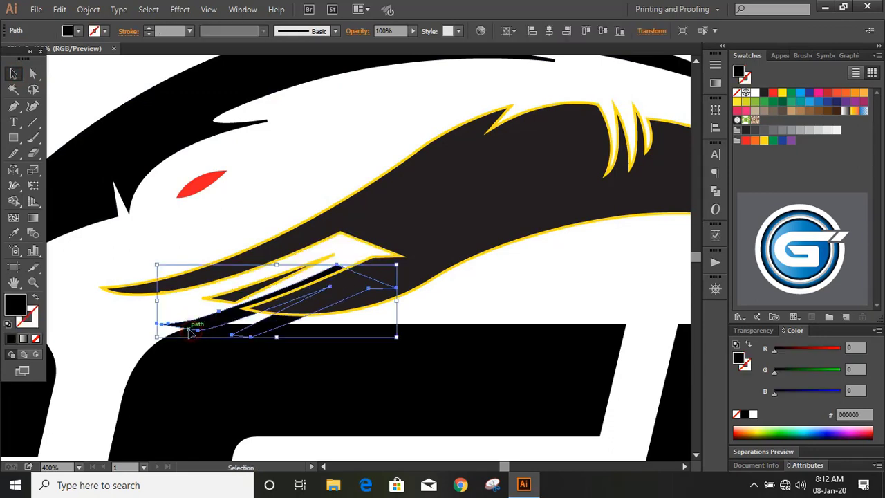
{"action": "key", "text": "Delete"}
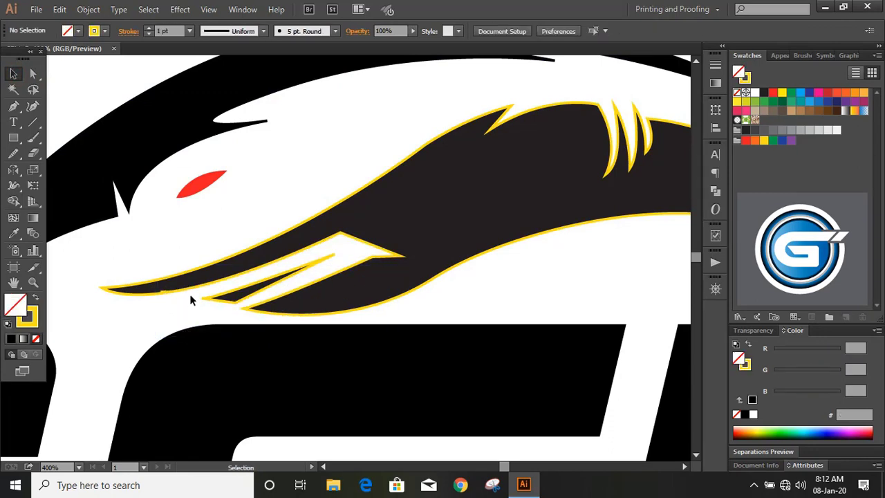
- Remove the yellow stroke from the merged body and from the mouth spike, and deselect them
{"action": "left_click", "coordinate": [161, 291]}
{"action": "left_click", "coordinate": [25, 325]}
{"action": "left_click", "coordinate": [37, 339]}
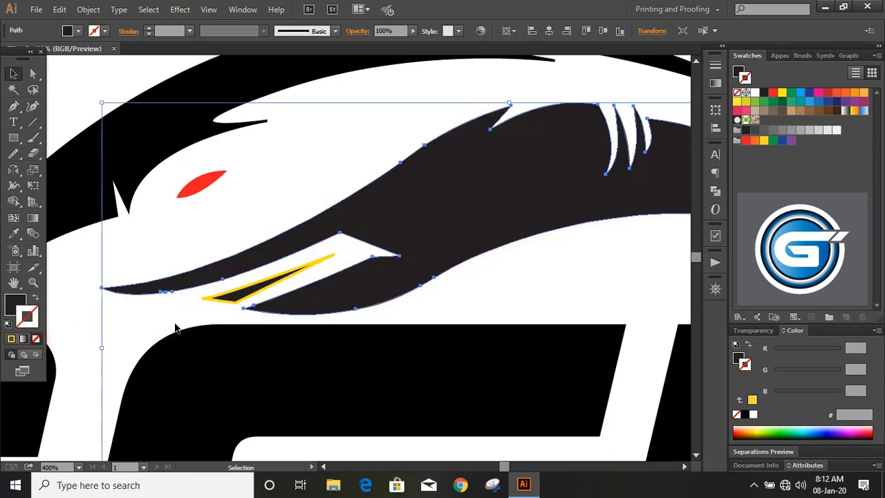
{"action": "left_click", "coordinate": [173, 322]}
{"action": "left_click", "coordinate": [235, 296]}
{"action": "left_click", "coordinate": [28, 317]}
{"action": "left_click", "coordinate": [36, 339]}
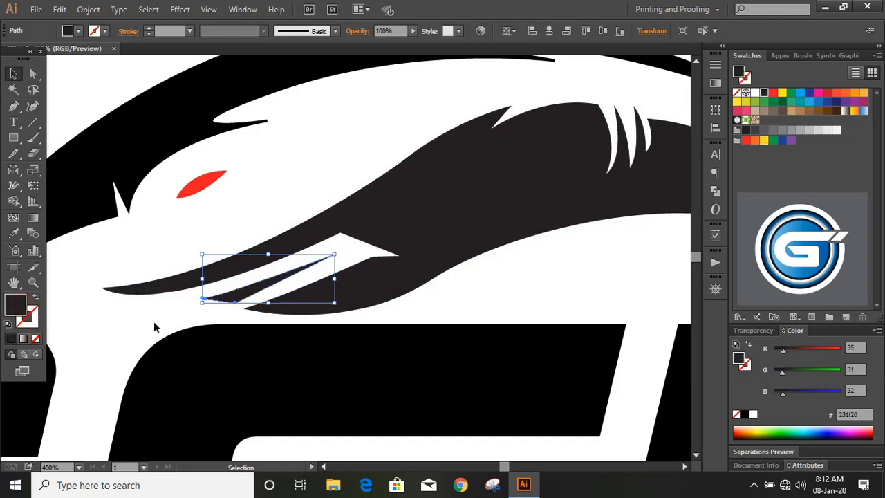
{"action": "left_click", "coordinate": [153, 330]}
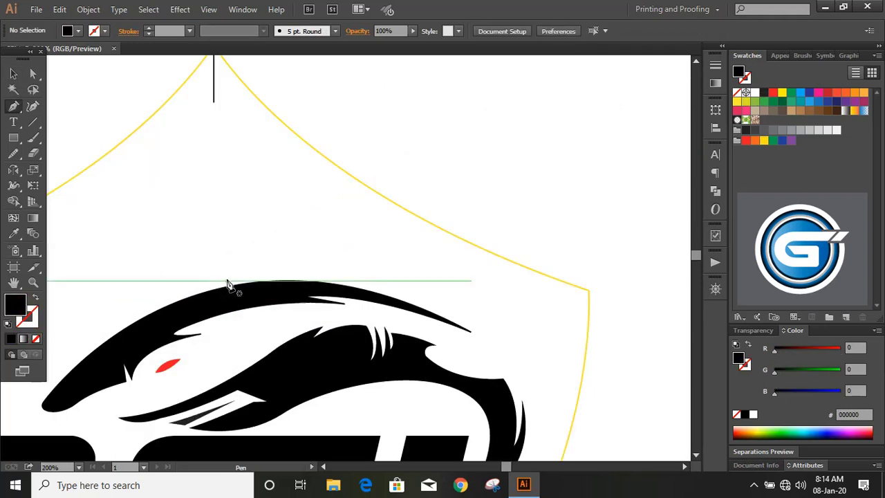
- Draw a solid black curved dorsal fin just above the arch, with its tip reaching the shield's edge, and deselect it
{"action": "left_click", "coordinate": [226, 280]}
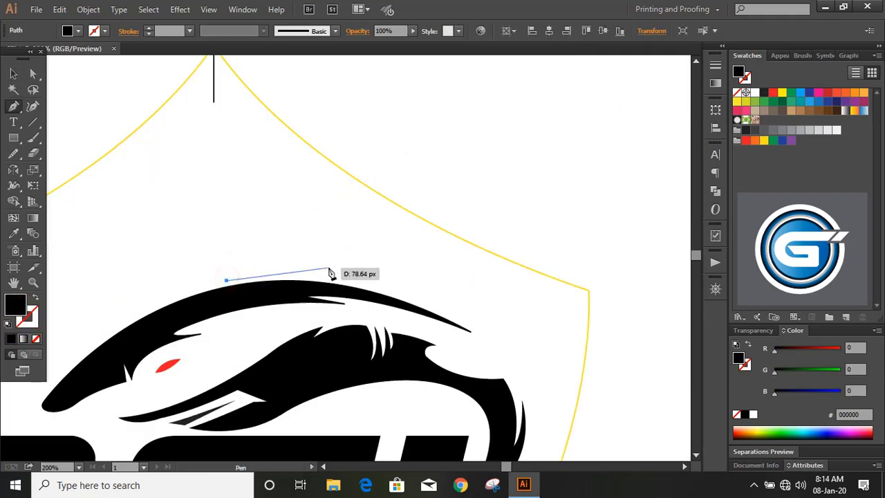
{"action": "left_click_drag", "start_coordinate": [307, 278], "coordinate": [339, 282]}
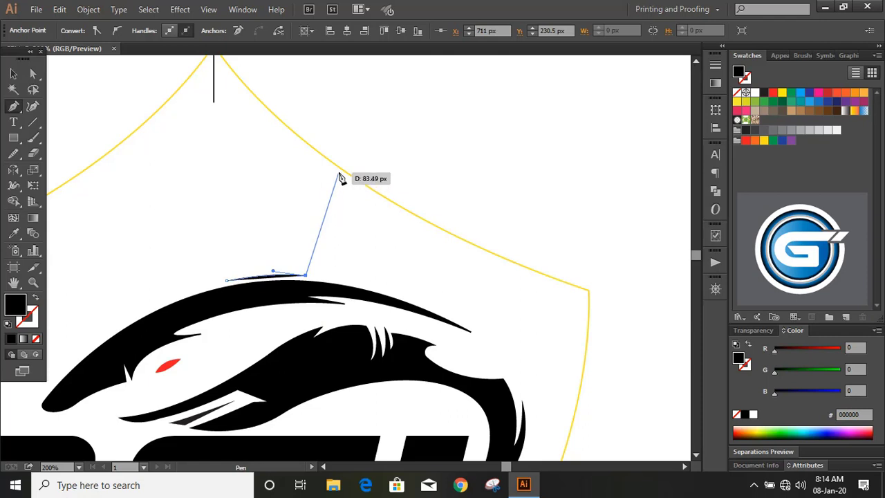
{"action": "left_click_drag", "start_coordinate": [339, 172], "coordinate": [389, 138]}
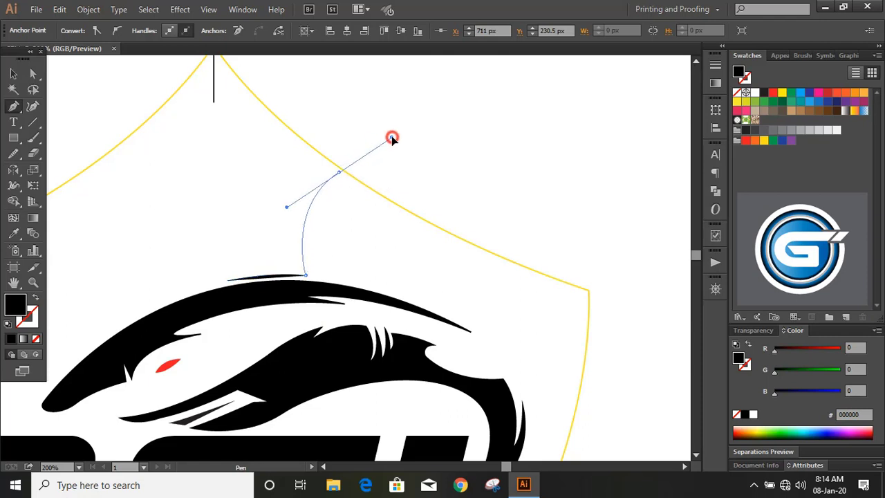
{"action": "left_click", "coordinate": [339, 173]}
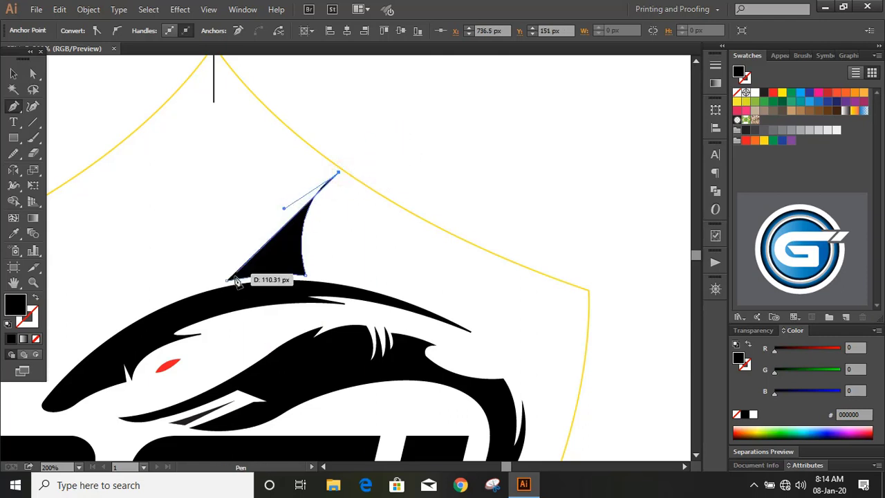
{"action": "left_click_drag", "start_coordinate": [228, 280], "coordinate": [188, 344]}
{"action": "left_click", "coordinate": [14, 75]}
{"action": "left_click", "coordinate": [111, 195]}
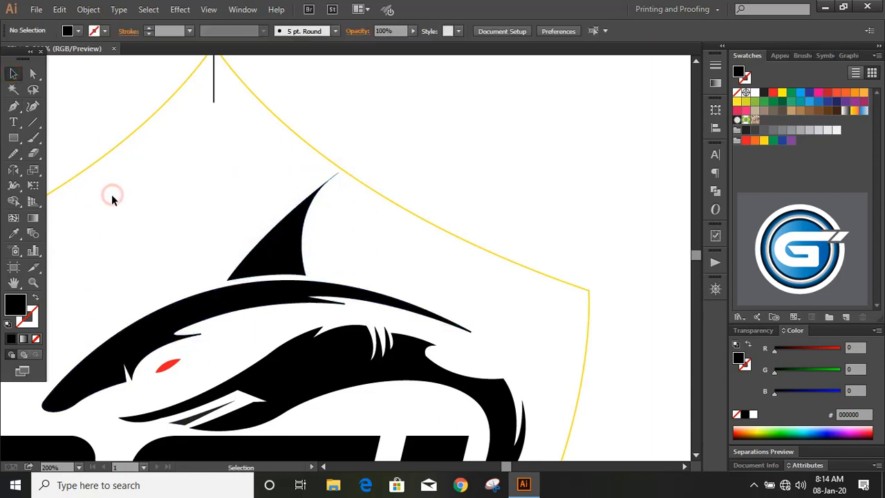
- Draw a solid black curved fin from the notch near the tail, tapering to a point short of the shield's edge, and deselect it
{"action": "key", "text": "p"}
{"action": "scroll", "coordinate": [428, 352], "scroll_direction": "up", "scroll_amount": 1}
{"action": "left_click", "coordinate": [360, 255]}
{"action": "scroll", "coordinate": [564, 311], "scroll_direction": "down", "scroll_amount": 1}
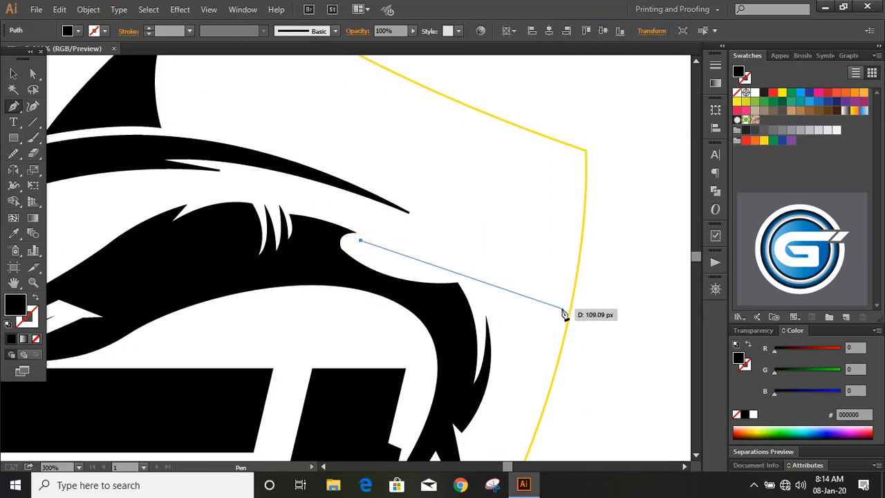
{"action": "left_click_drag", "start_coordinate": [552, 276], "coordinate": [651, 337]}
{"action": "left_click", "coordinate": [552, 276]}
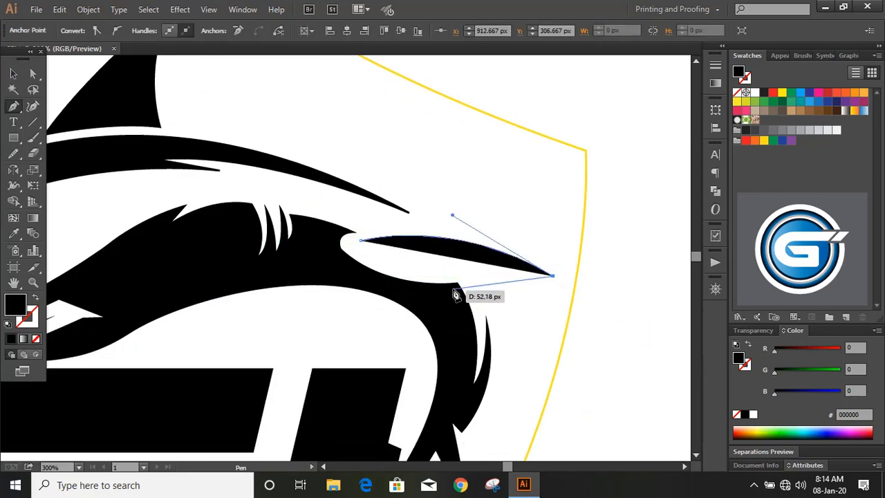
{"action": "left_click_drag", "start_coordinate": [390, 258], "coordinate": [353, 290]}
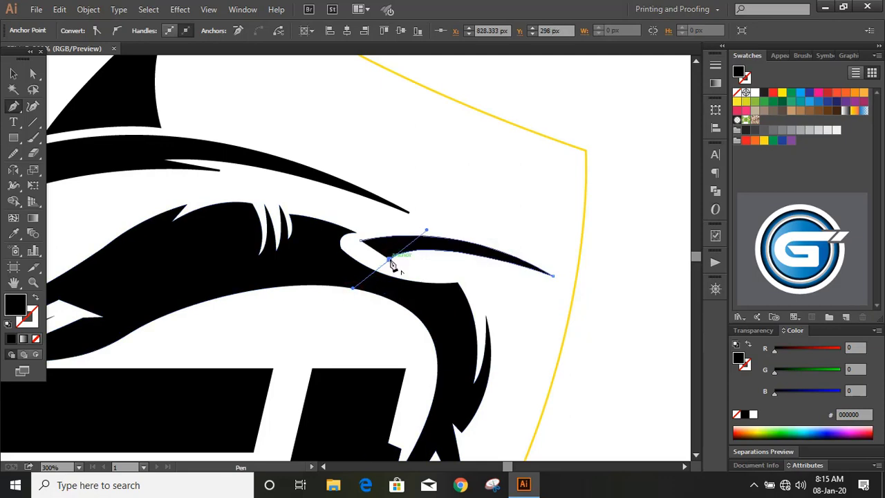
{"action": "left_click", "coordinate": [390, 259]}
{"action": "left_click_drag", "start_coordinate": [401, 268], "coordinate": [413, 273]}
{"action": "left_click", "coordinate": [402, 269]}
{"action": "left_click_drag", "start_coordinate": [361, 241], "coordinate": [356, 219]}
{"action": "left_click", "coordinate": [14, 73]}
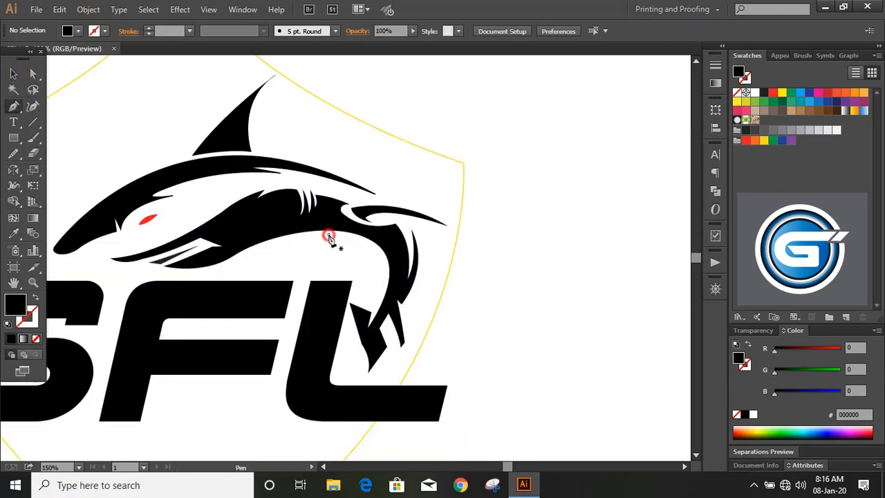
- Draw a small solid black pointed fin just below the belly, above the letter L, and deselect it
{"action": "left_click", "coordinate": [329, 234]}
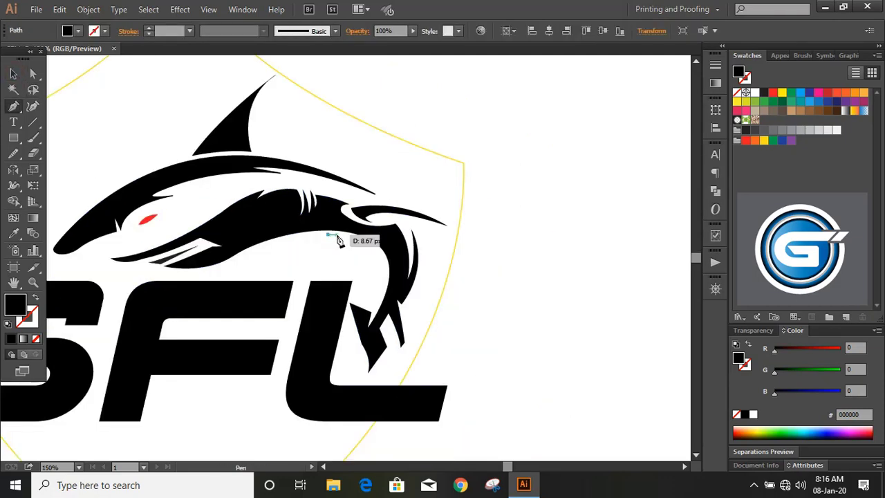
{"action": "left_click", "coordinate": [340, 235]}
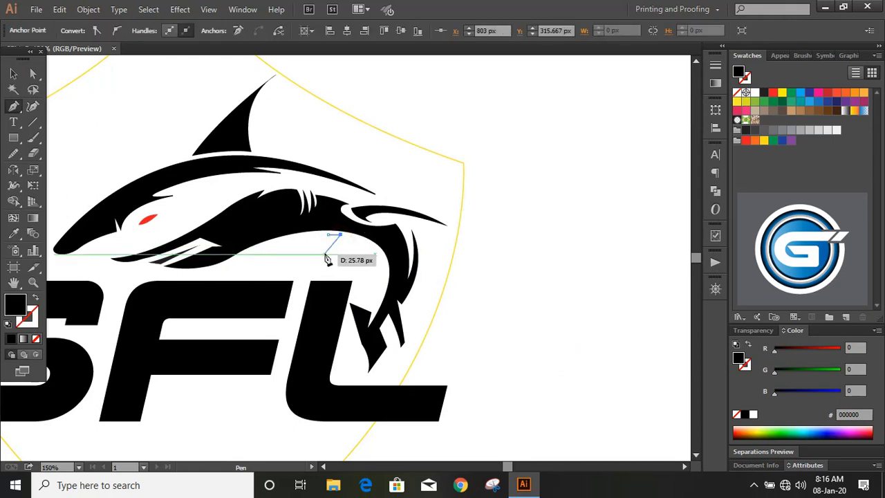
{"action": "left_click", "coordinate": [325, 260]}
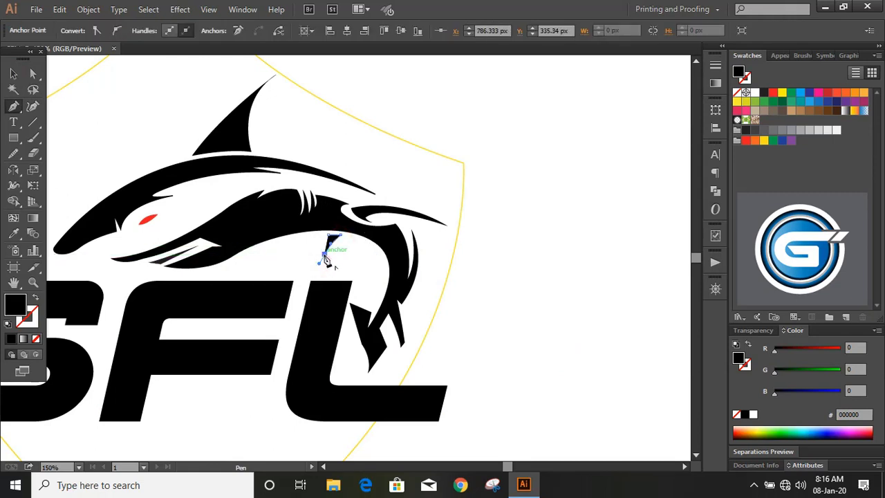
{"action": "left_click", "coordinate": [333, 229]}
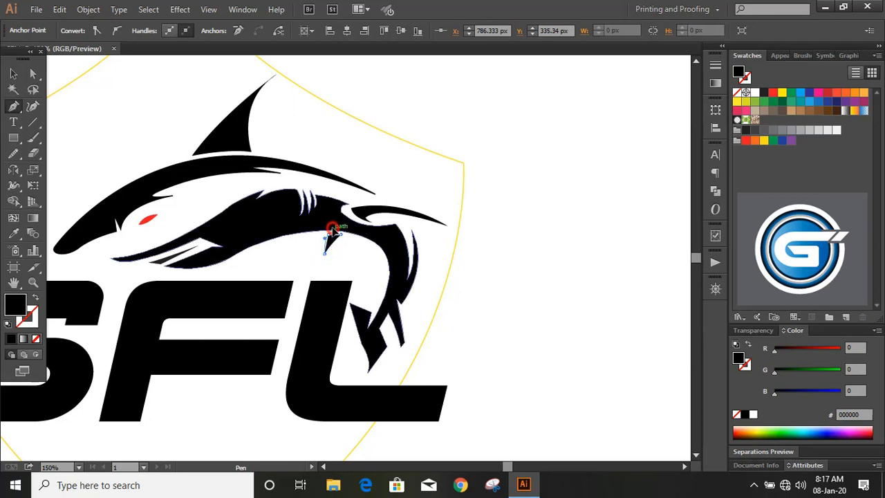
{"action": "left_click", "coordinate": [13, 74]}
{"action": "left_click", "coordinate": [104, 107]}
- Draw a small solid black triangular fin just above the rear end of the back arch
{"action": "key", "text": "p"}
{"action": "scroll", "coordinate": [378, 297], "scroll_direction": "up", "scroll_amount": 3}
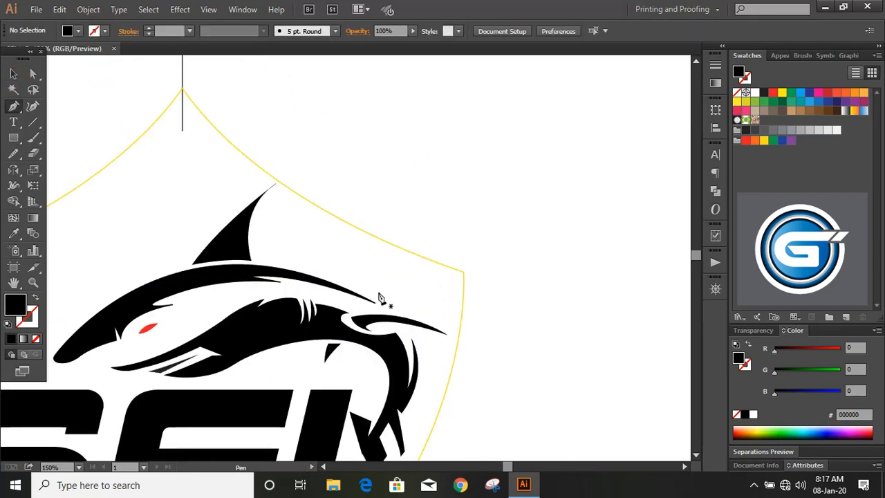
{"action": "left_click", "coordinate": [375, 292]}
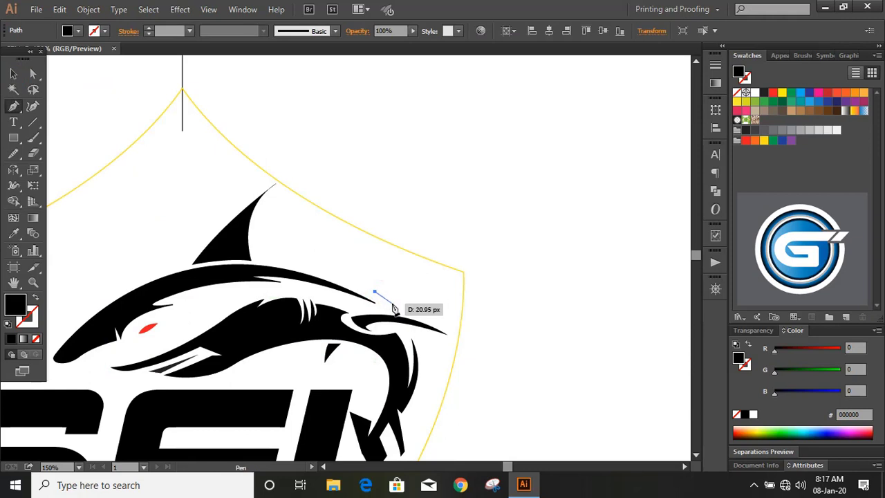
{"action": "left_click", "coordinate": [392, 303]}
{"action": "left_click", "coordinate": [392, 290]}
{"action": "left_click", "coordinate": [376, 291]}
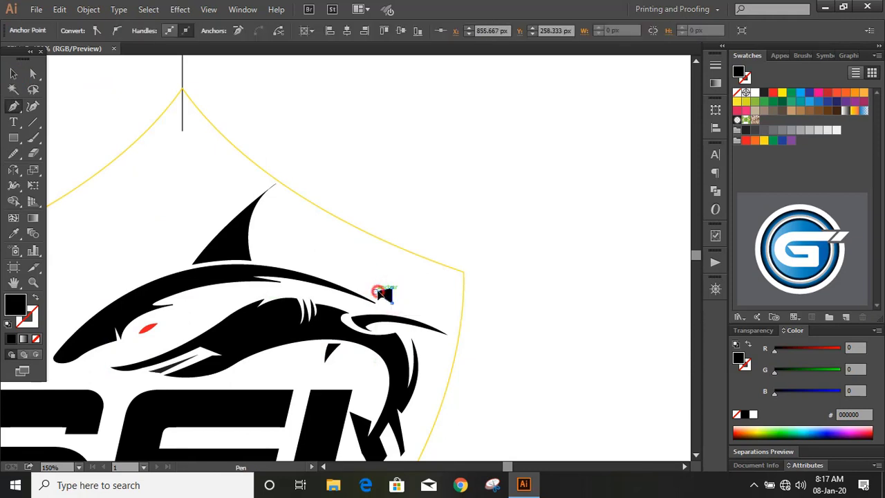
- Move the small triangular fin slightly toward the head so it sits against the arch's rear end, and deselect it
{"action": "left_click", "coordinate": [14, 73]}
{"action": "left_click", "coordinate": [475, 192]}
{"action": "left_click_drag", "start_coordinate": [388, 297], "coordinate": [376, 296]}
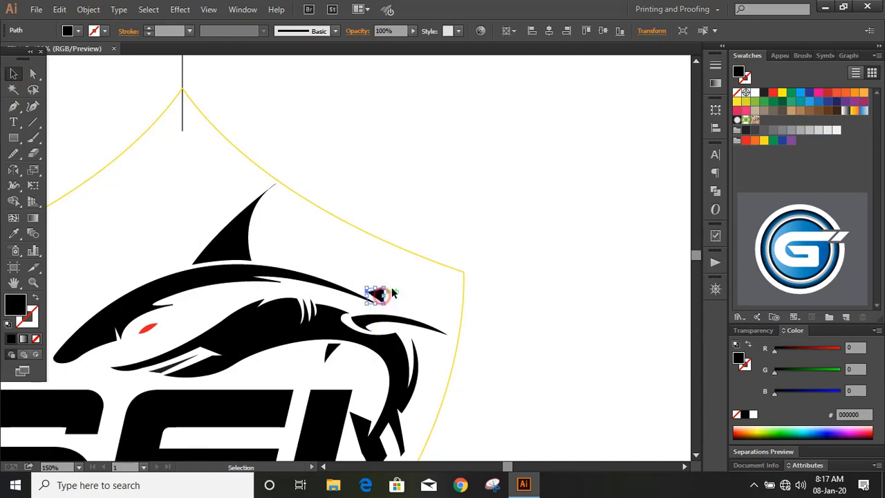
{"action": "left_click", "coordinate": [456, 224]}
- Offset the shield outline by -35 px with miter joins to create an inner shield, and deselect
{"action": "key", "text": "ctrl+0"}
{"action": "left_click", "coordinate": [344, 211]}
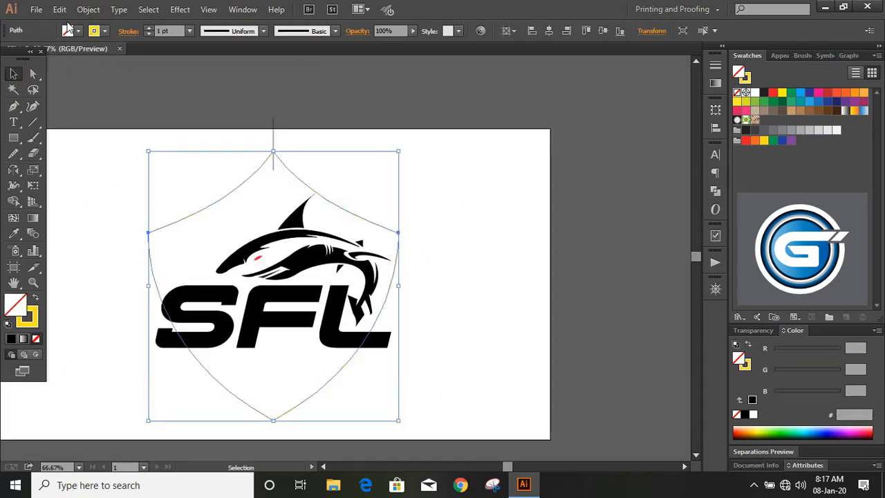
{"action": "left_click", "coordinate": [88, 9]}
{"action": "mouse_move", "coordinate": [180, 271]}
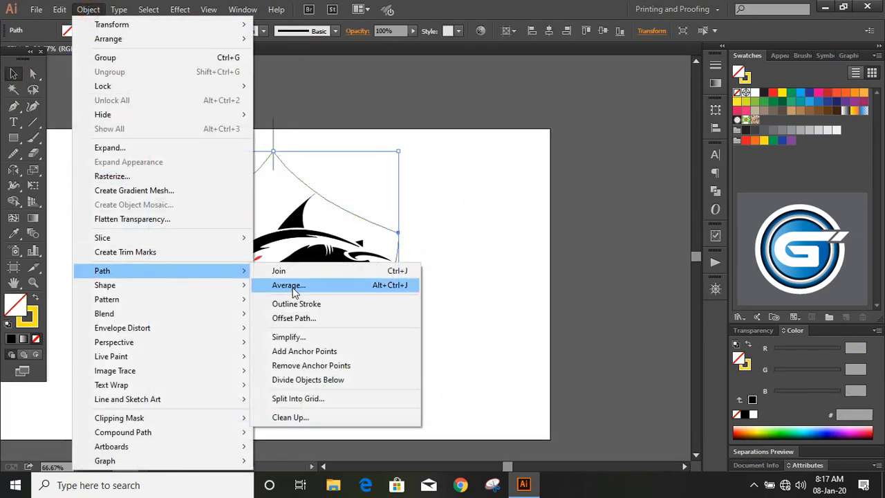
{"action": "left_click", "coordinate": [304, 317]}
{"action": "left_click", "coordinate": [508, 190]}
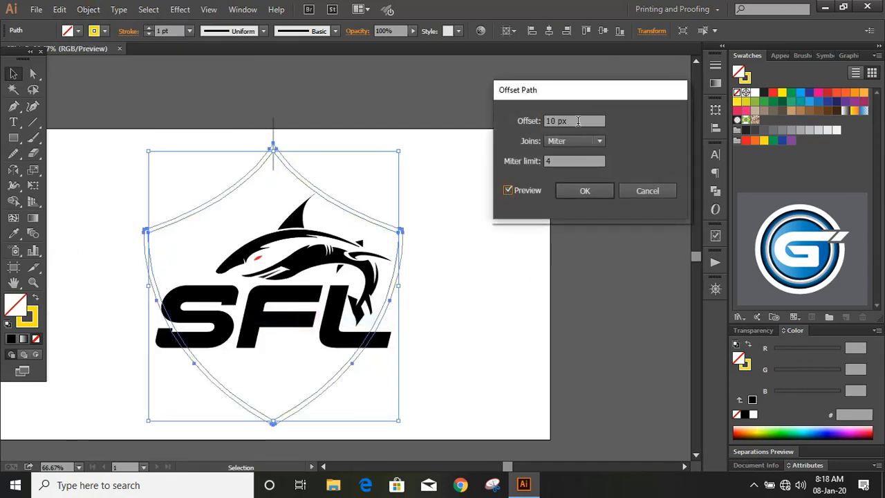
{"action": "left_click", "coordinate": [573, 163]}
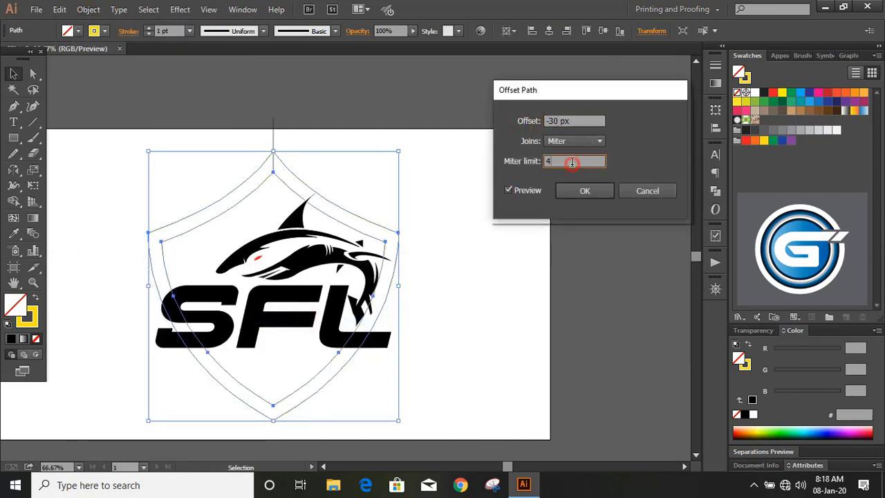
{"action": "left_click", "coordinate": [573, 121]}
{"action": "scroll", "coordinate": [574, 121], "scroll_direction": "down", "scroll_amount": 7}
{"action": "scroll", "coordinate": [573, 121], "scroll_direction": "up", "scroll_amount": 2}
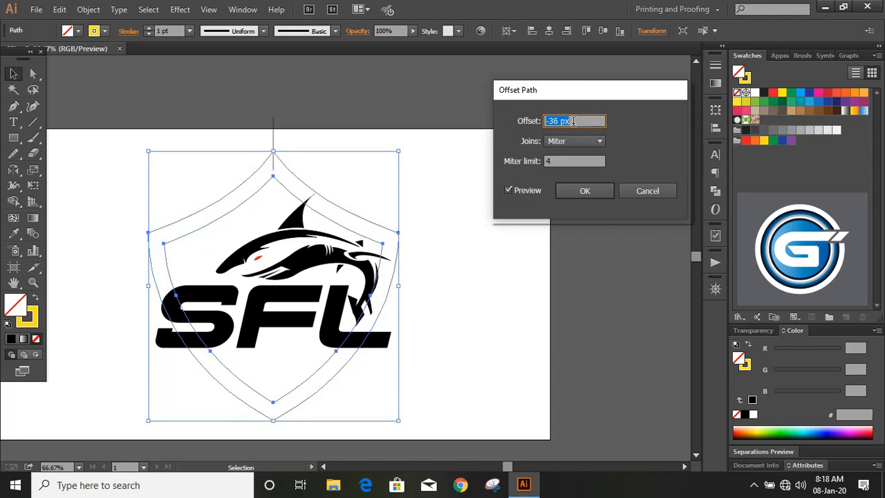
{"action": "left_click", "coordinate": [589, 190]}
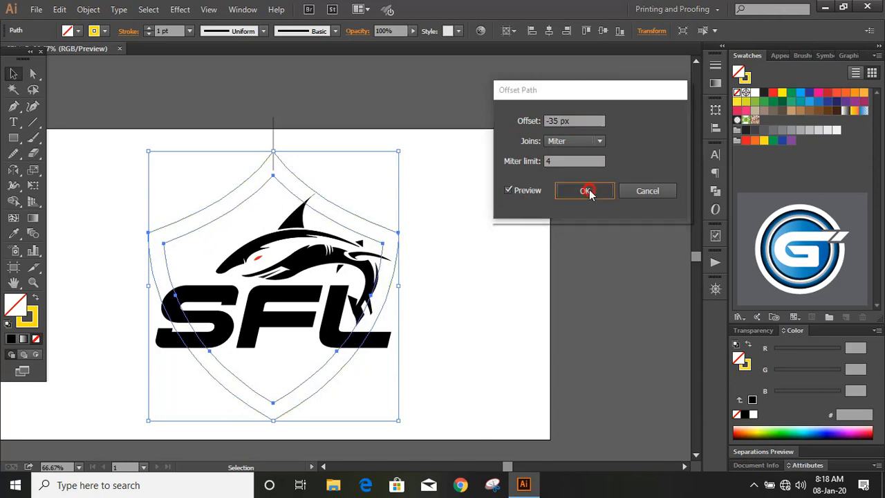
{"action": "left_click", "coordinate": [483, 268]}
- Offset the inner shield outline by -11 px with miter joins to add a third outline, and deselect
{"action": "left_click", "coordinate": [292, 194]}
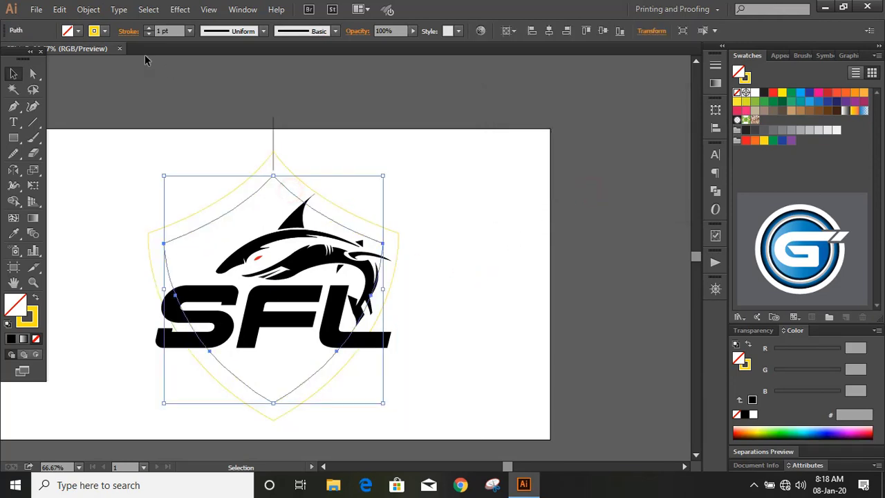
{"action": "left_click", "coordinate": [89, 10]}
{"action": "mouse_move", "coordinate": [223, 272]}
{"action": "left_click", "coordinate": [304, 316]}
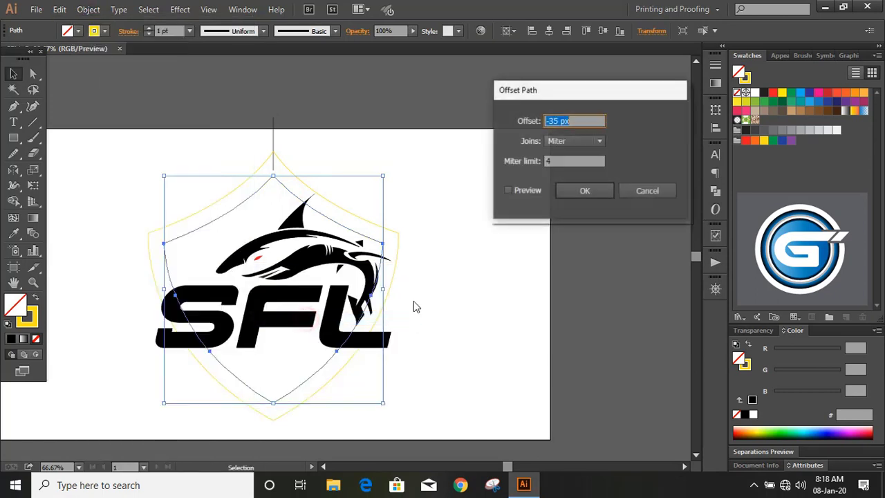
{"action": "left_click", "coordinate": [509, 191]}
{"action": "scroll", "coordinate": [586, 120], "scroll_direction": "up", "scroll_amount": 19}
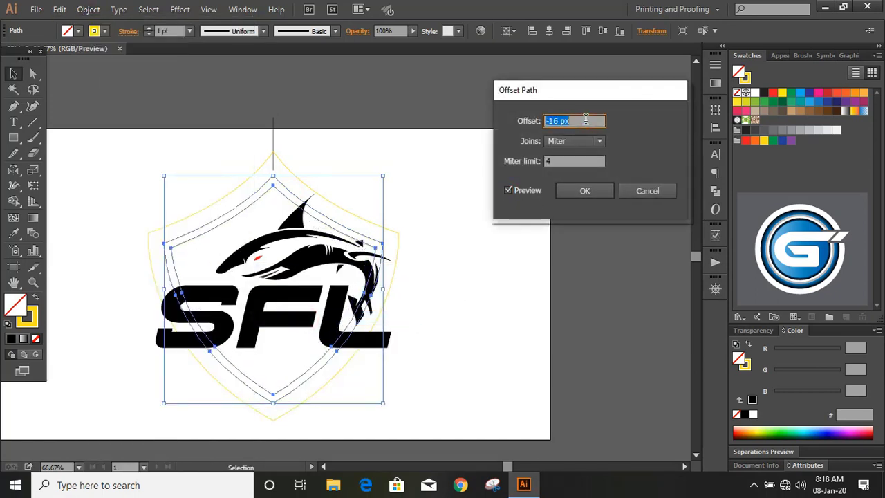
{"action": "scroll", "coordinate": [586, 120], "scroll_direction": "up", "scroll_amount": 5}
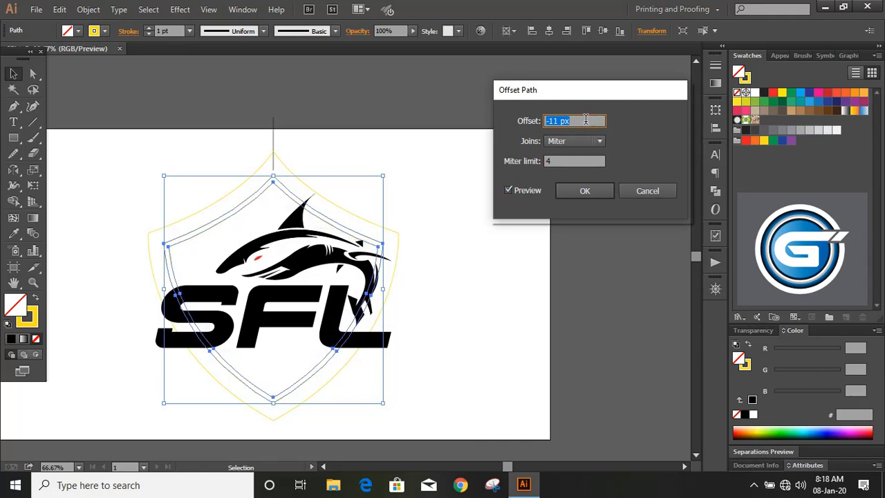
{"action": "left_click", "coordinate": [584, 190]}
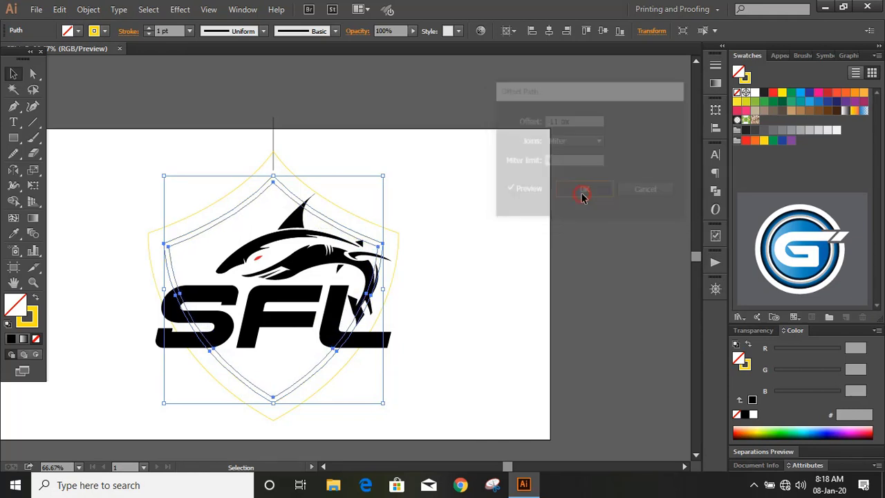
{"action": "left_click", "coordinate": [470, 235]}
- Offset the innermost shield outline by -7 px with miter joins to add a fourth outline, and deselect
{"action": "left_click", "coordinate": [201, 237]}
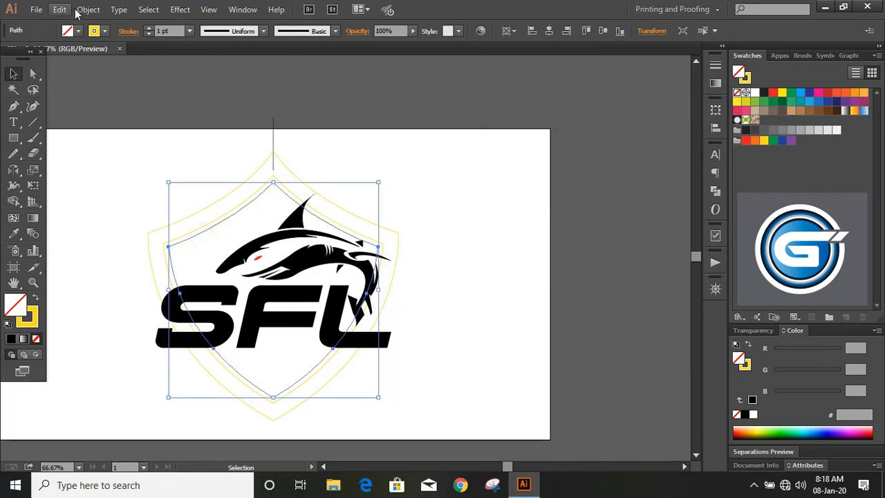
{"action": "left_click", "coordinate": [89, 9]}
{"action": "mouse_move", "coordinate": [104, 272]}
{"action": "left_click", "coordinate": [304, 318]}
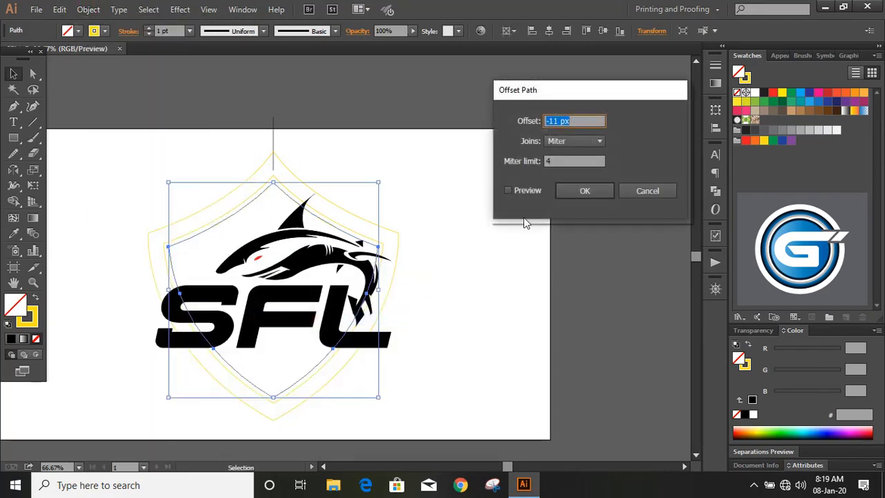
{"action": "left_click", "coordinate": [509, 190]}
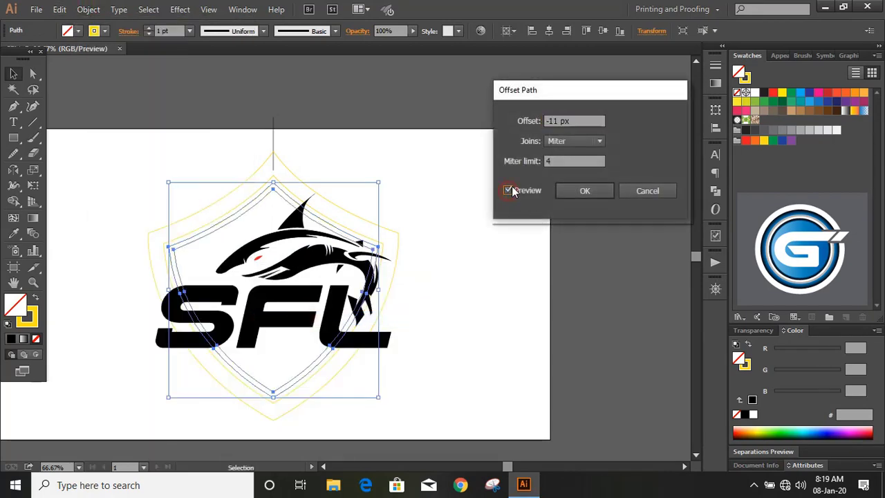
{"action": "left_click", "coordinate": [580, 120]}
{"action": "key", "text": "Up"}
{"action": "key", "text": "Up"}
{"action": "key", "text": "Up"}
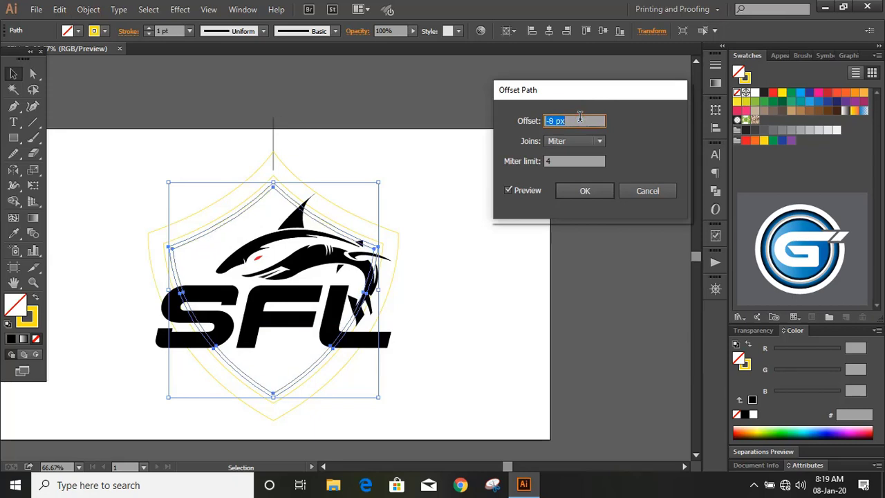
{"action": "key", "text": "Up"}
{"action": "left_click", "coordinate": [584, 191]}
{"action": "left_click", "coordinate": [435, 258]}
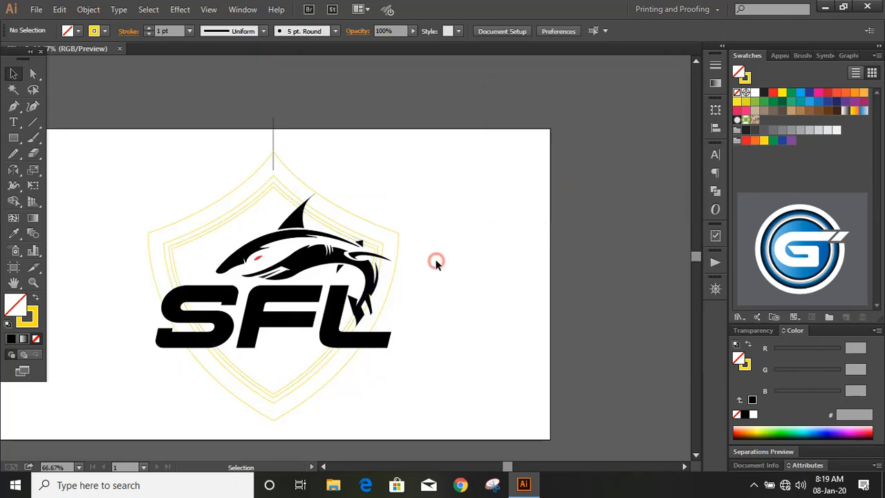
- Draw a small unfilled circle in the empty area beside the shield with a 1 pt #231f20 stroke, and deselect it
{"action": "key", "text": "ctrl+1"}
{"action": "left_click_drag", "start_coordinate": [12, 143], "coordinate": [70, 170]}
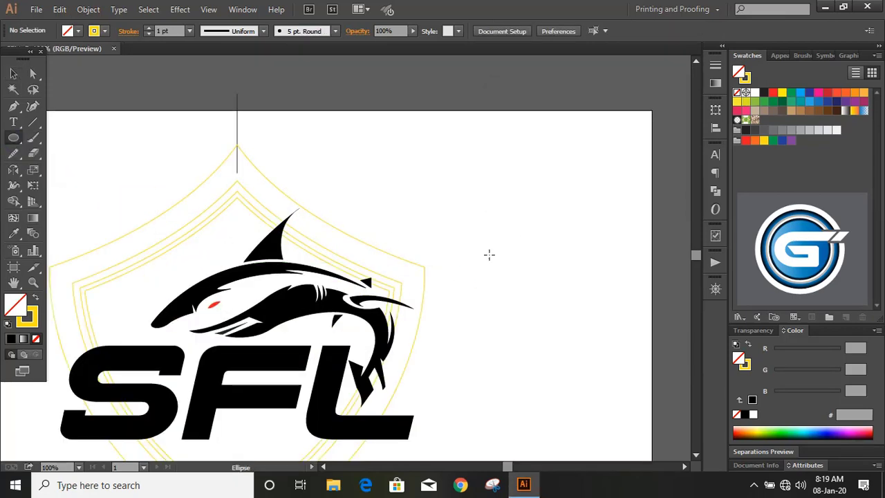
{"action": "left_click_drag", "start_coordinate": [487, 240], "coordinate": [510, 262]}
{"action": "left_click", "coordinate": [101, 154]}
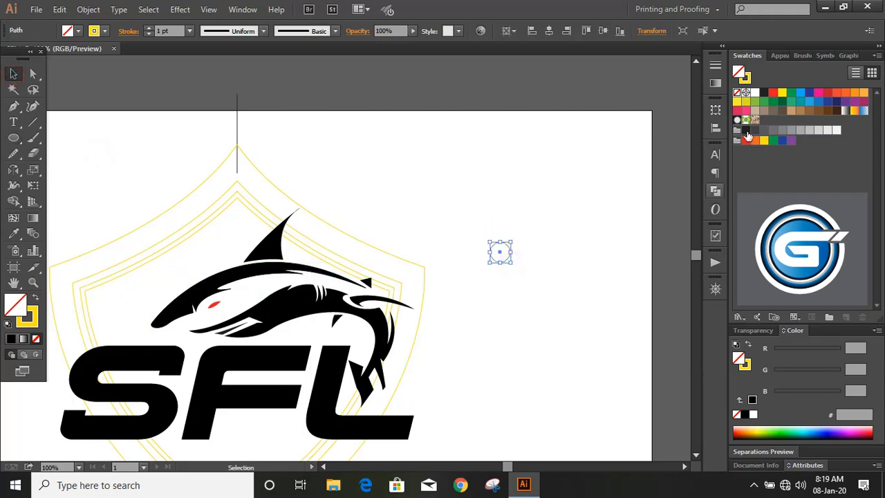
{"action": "key", "text": "comma"}
{"action": "left_click", "coordinate": [33, 323]}
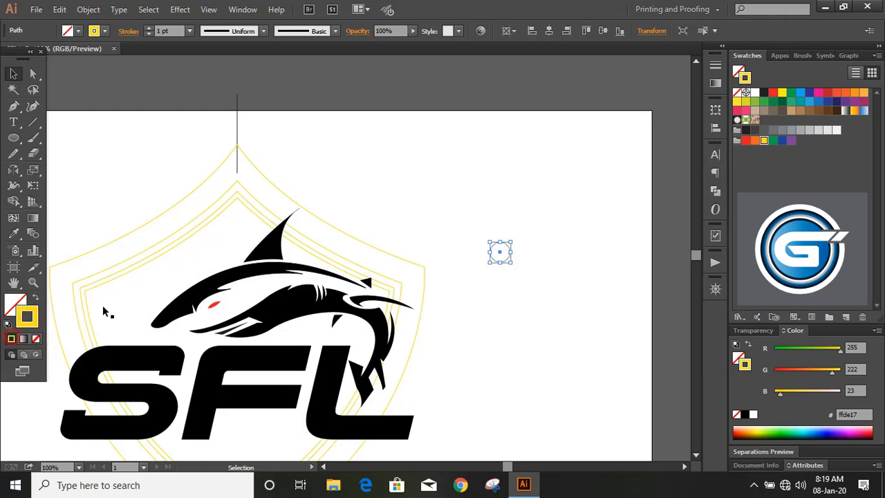
{"action": "left_click", "coordinate": [763, 93]}
{"action": "left_click", "coordinate": [562, 228]}
- Draw a small unfilled hexagon with a flat base resting centred on top of the circle
{"action": "key", "text": "ctrl+plus"}
{"action": "key", "text": "ctrl+plus"}
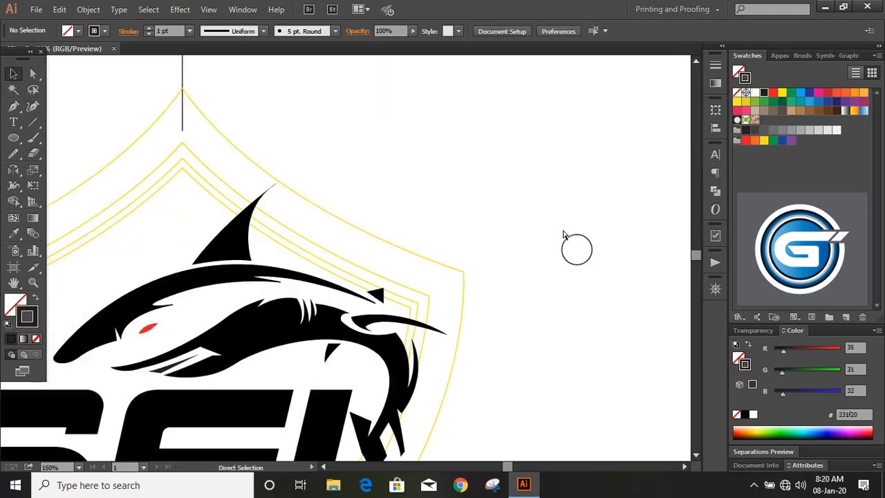
{"action": "left_click", "coordinate": [681, 468]}
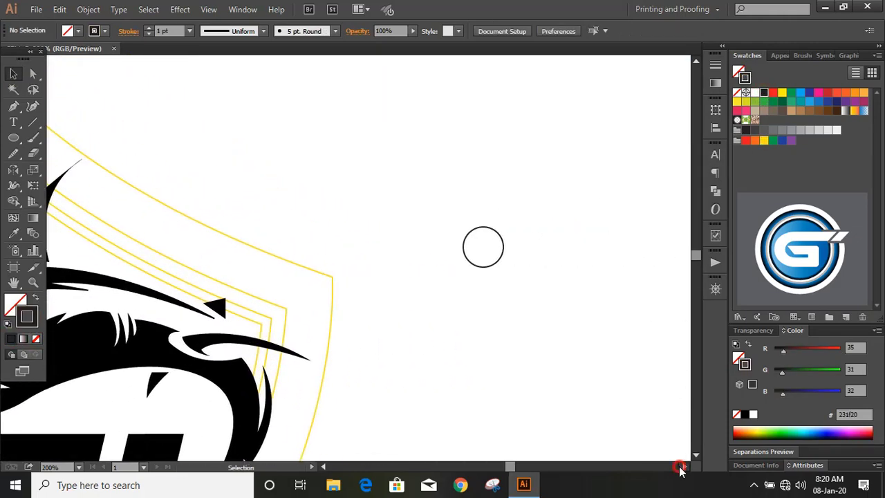
{"action": "left_click_drag", "start_coordinate": [17, 142], "coordinate": [69, 184]}
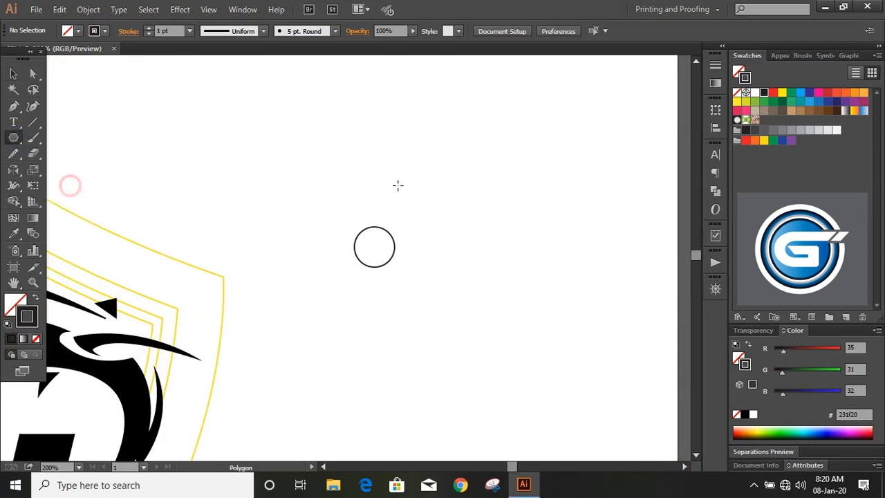
{"action": "left_click_drag", "start_coordinate": [374, 191], "coordinate": [384, 209]}
{"action": "key", "text": "v"}
{"action": "left_click", "coordinate": [270, 213]}
{"action": "left_click", "coordinate": [386, 236]}
{"action": "left_click", "coordinate": [401, 234]}
{"action": "key", "text": "ctrl+plus"}
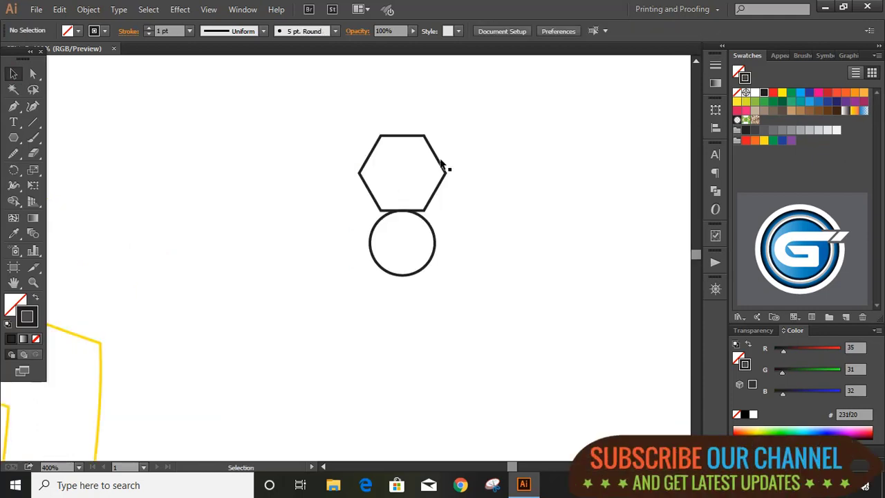
- Make a copy of the hexagon rotated 360/5 (72°) around the circle's centre
{"action": "left_click", "coordinate": [446, 172]}
{"action": "key", "text": "r"}
{"action": "left_click_drag", "start_coordinate": [403, 173], "coordinate": [403, 243]}
{"action": "left_click", "coordinate": [402, 243], "text": "alt"}
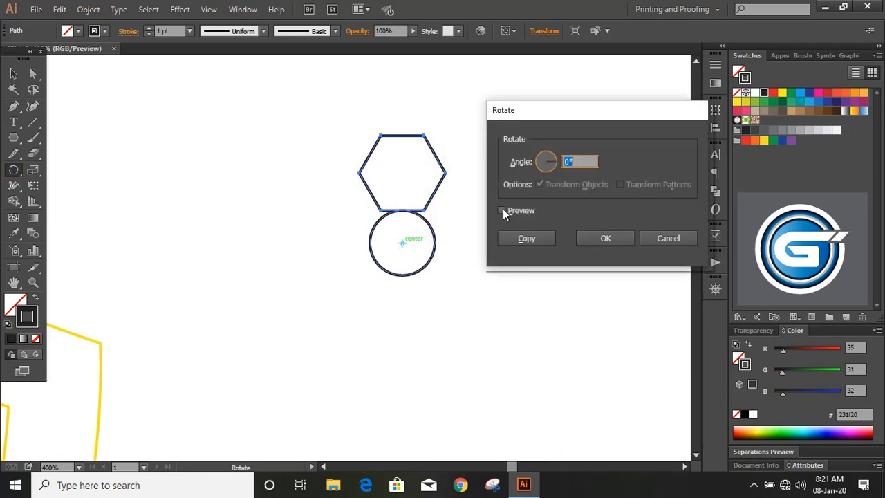
{"action": "left_click", "coordinate": [501, 210]}
{"action": "type", "text": "360/5"}
{"action": "left_click", "coordinate": [502, 210]}
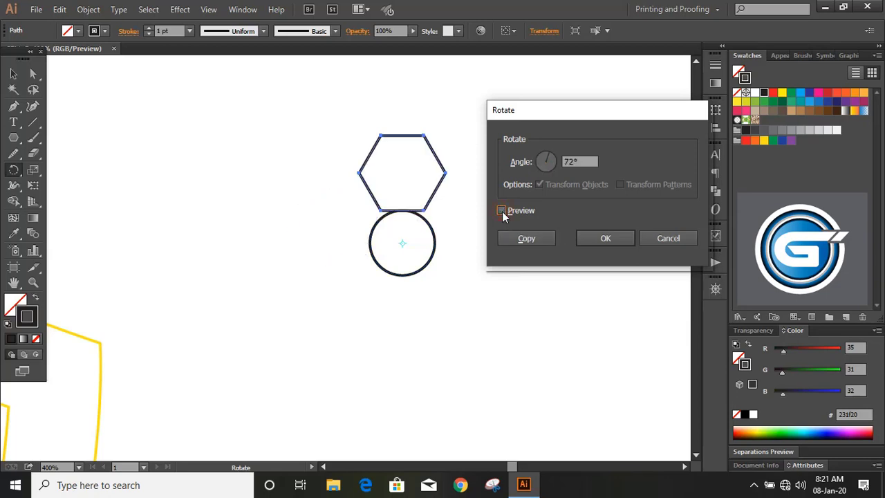
{"action": "left_click", "coordinate": [502, 210]}
{"action": "left_click", "coordinate": [517, 239]}
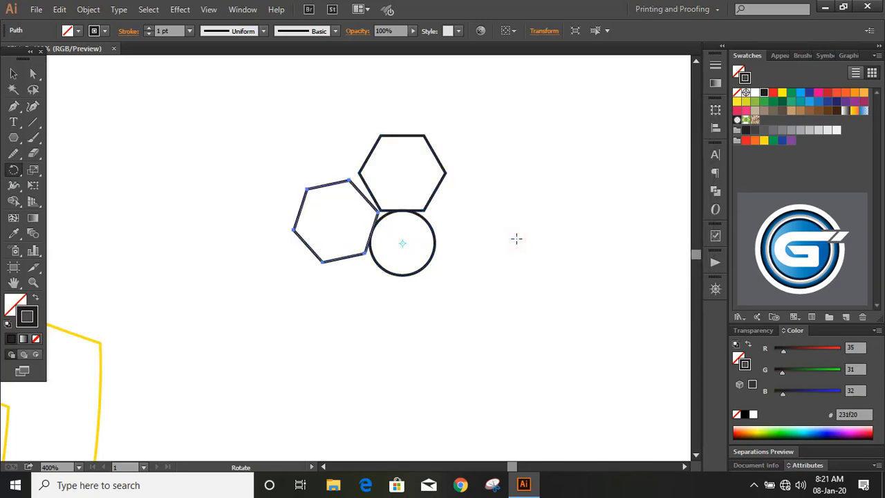
- Repeat the rotated copy three more times to complete a ring of five hexagons around the circle
{"action": "left_click", "coordinate": [13, 73]}
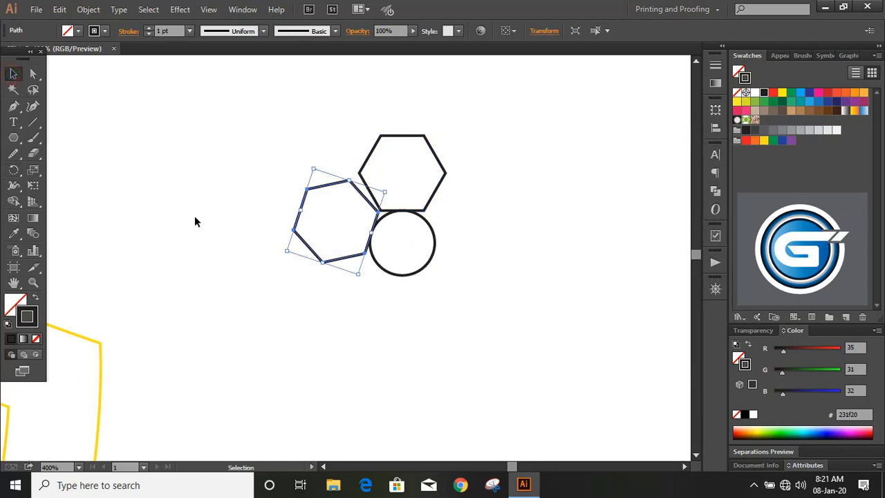
{"action": "key", "text": "ctrl+d"}
{"action": "key", "text": "ctrl+d"}
{"action": "key", "text": "ctrl+d"}
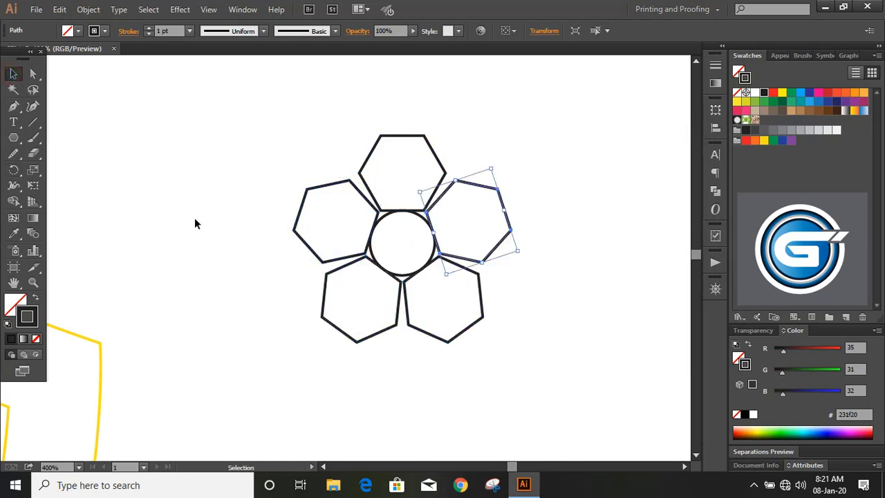
- Delete the circle in the middle of the hexagon ring
{"action": "key", "text": "ctrl+plus"}
{"action": "key", "text": "ctrl+plus"}
{"action": "key", "text": "ctrl+plus"}
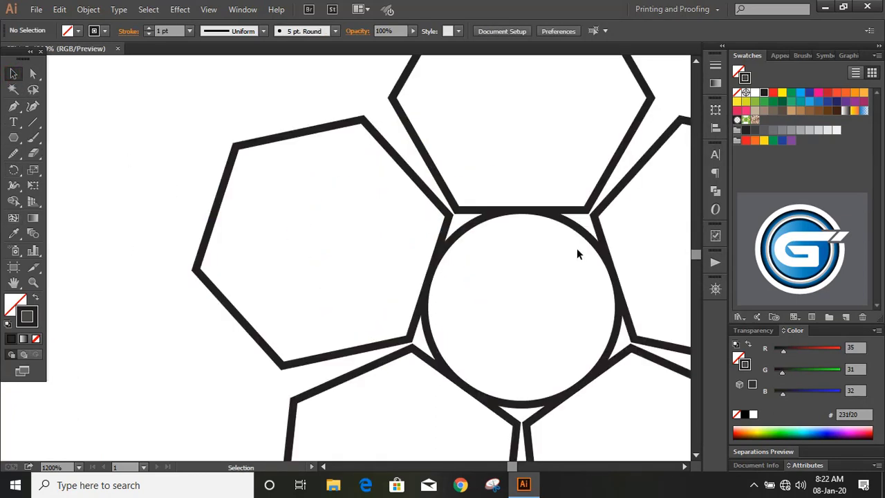
{"action": "left_click", "coordinate": [585, 236]}
{"action": "key", "text": "Delete"}
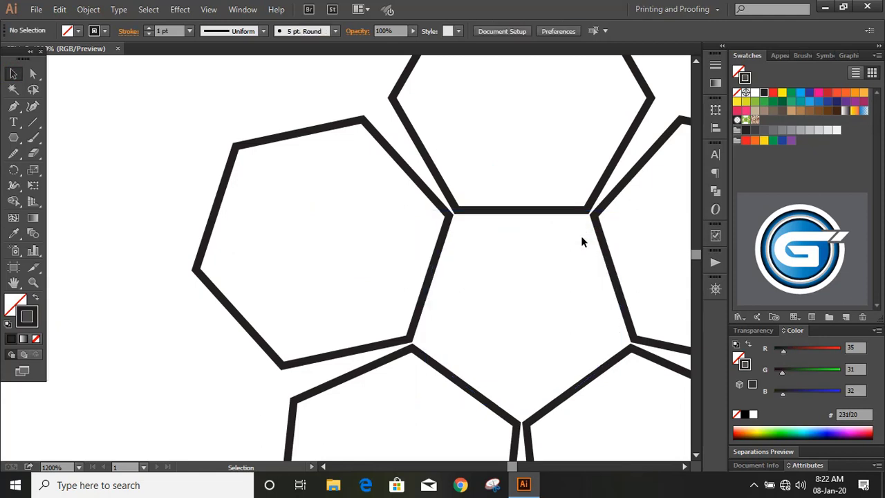
- Nudge the top hexagon down and the two side hexagons inward so their inner corners meet
{"action": "scroll", "coordinate": [608, 263], "scroll_direction": "down", "scroll_amount": 2}
{"action": "scroll", "coordinate": [621, 274], "scroll_direction": "right", "scroll_amount": 3}
{"action": "left_click", "coordinate": [400, 167]}
{"action": "key", "text": "Down"}
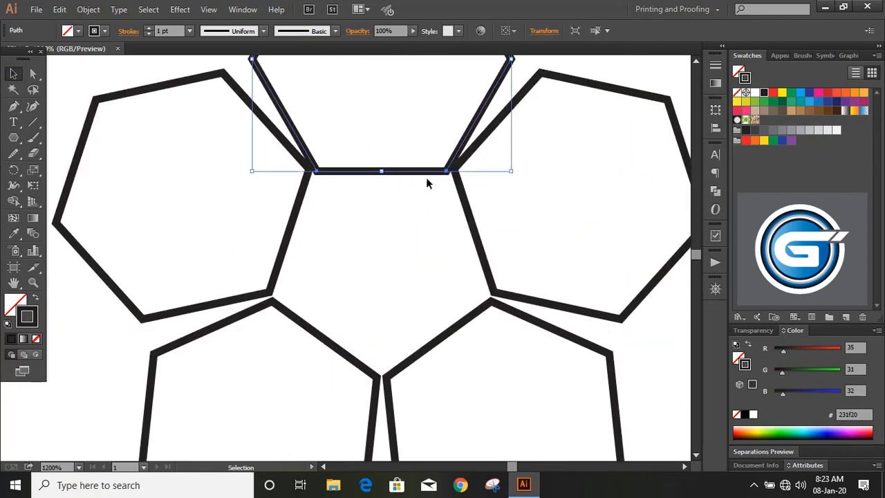
{"action": "left_click", "coordinate": [464, 201]}
{"action": "key", "text": "Left"}
{"action": "left_click", "coordinate": [289, 247]}
{"action": "key", "text": "Right"}
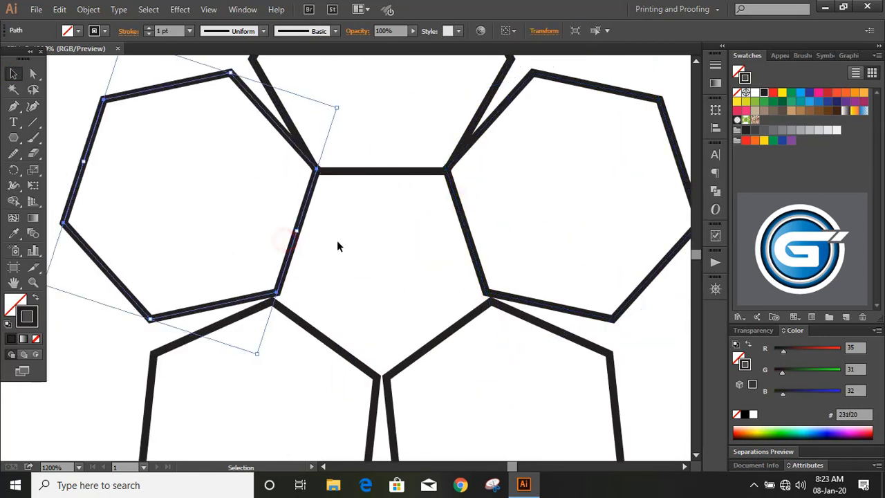
- Nudge the two lower hexagons up and the lower-left one right to close the central pentagon's corners
{"action": "left_click", "coordinate": [318, 331]}
{"action": "key", "text": "Up"}
{"action": "left_click", "coordinate": [438, 340]}
{"action": "key", "text": "Up"}
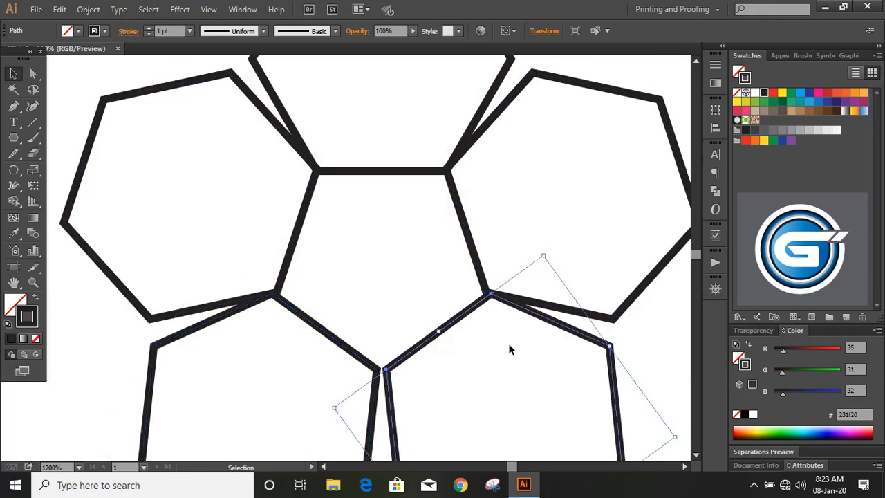
{"action": "left_click", "coordinate": [364, 360]}
{"action": "key", "text": "Right"}
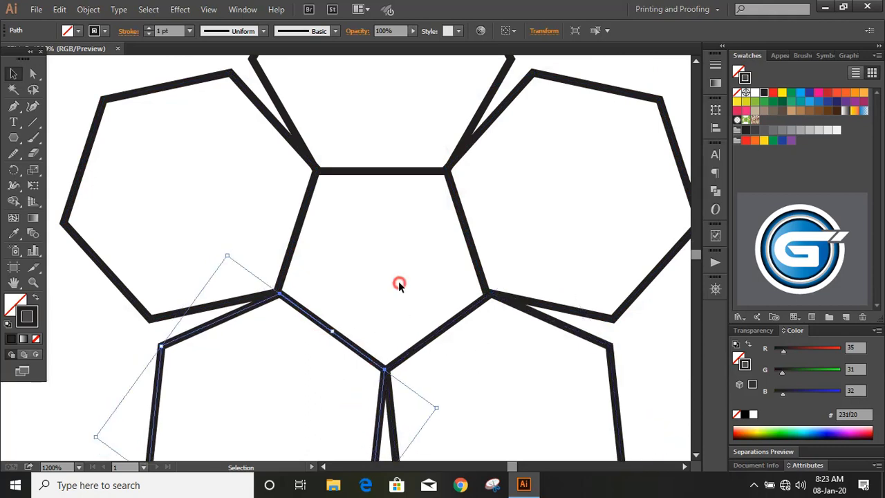
- Fill each of the five hexagons with green #39b54a using the Shape Builder
{"action": "key", "text": "ctrl+minus"}
{"action": "key", "text": "ctrl+minus"}
{"action": "left_click_drag", "start_coordinate": [191, 119], "coordinate": [527, 392]}
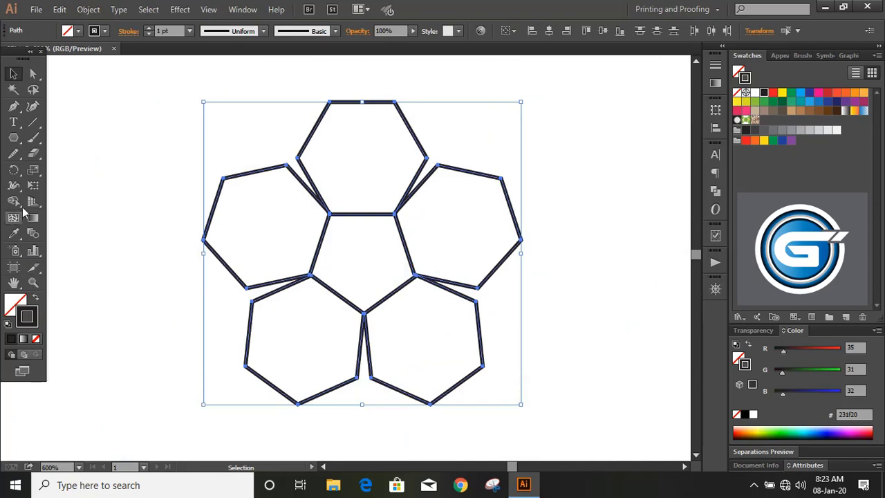
{"action": "left_click", "coordinate": [14, 201]}
{"action": "left_click", "coordinate": [764, 102]}
{"action": "left_click", "coordinate": [340, 181]}
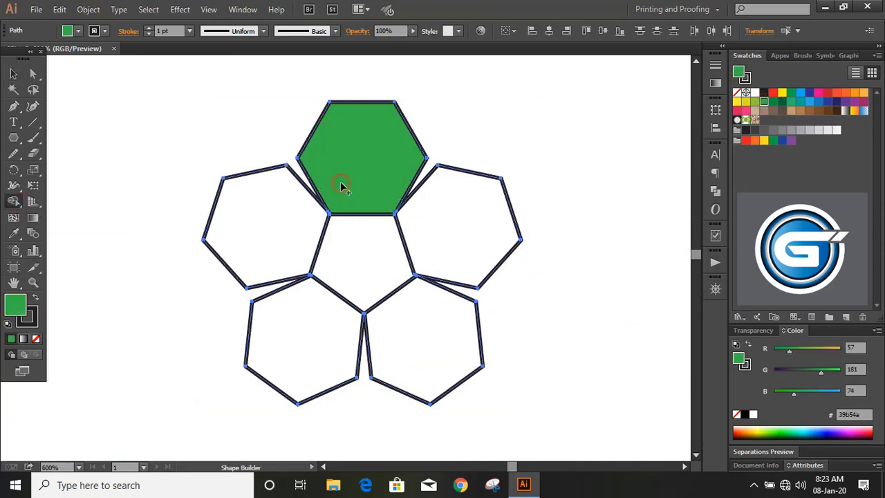
{"action": "left_click", "coordinate": [294, 235]}
{"action": "left_click", "coordinate": [304, 339]}
{"action": "left_click", "coordinate": [405, 326]}
{"action": "left_click", "coordinate": [444, 241]}
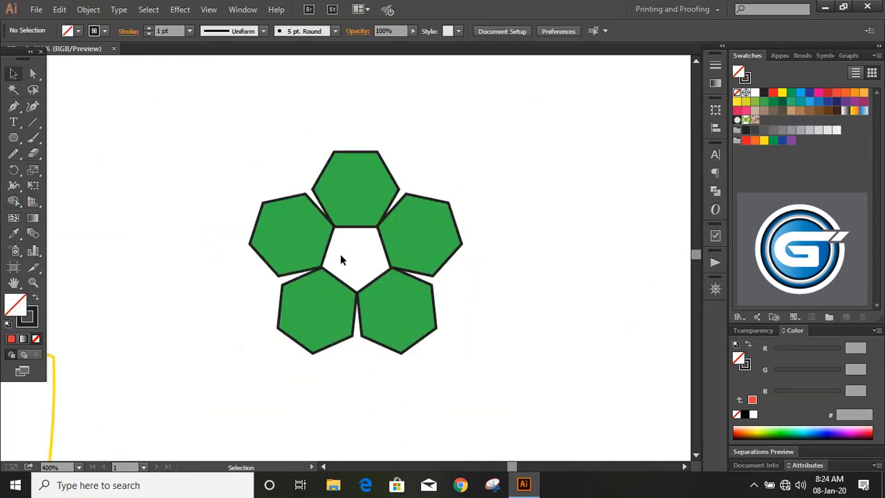
- Remove the stroke from all five hexagons, fill them with #231f20, and deselect
{"action": "left_click", "coordinate": [356, 194]}
{"action": "left_click_drag", "start_coordinate": [252, 153], "coordinate": [378, 279]}
{"action": "left_click", "coordinate": [36, 339]}
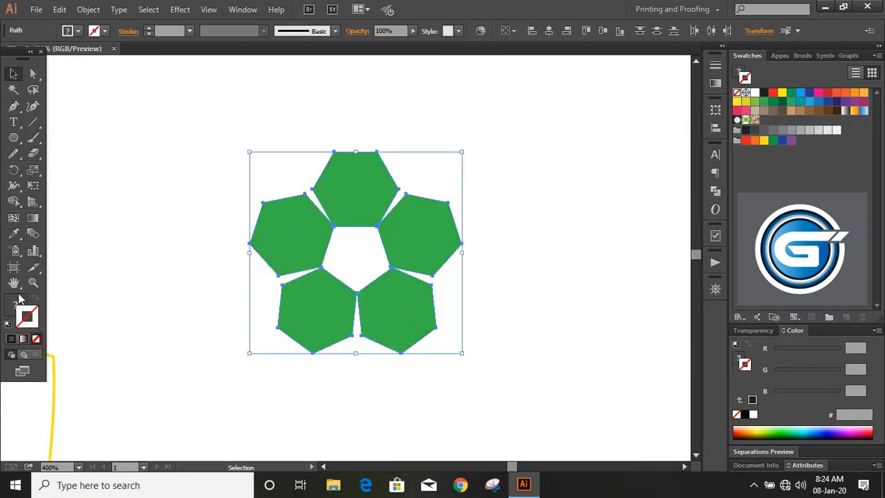
{"action": "left_click", "coordinate": [132, 324]}
{"action": "left_click_drag", "start_coordinate": [258, 157], "coordinate": [437, 324]}
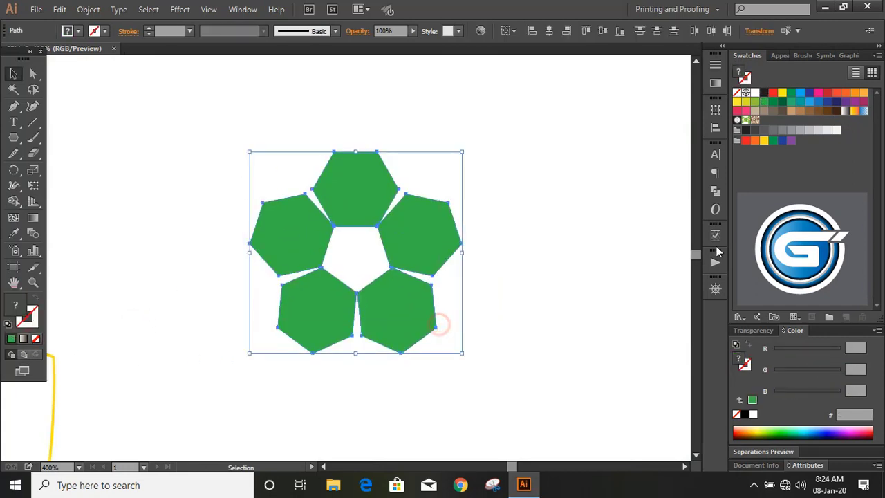
{"action": "left_click", "coordinate": [748, 132]}
{"action": "left_click", "coordinate": [569, 227]}
{"action": "key", "text": "ctrl+plus"}
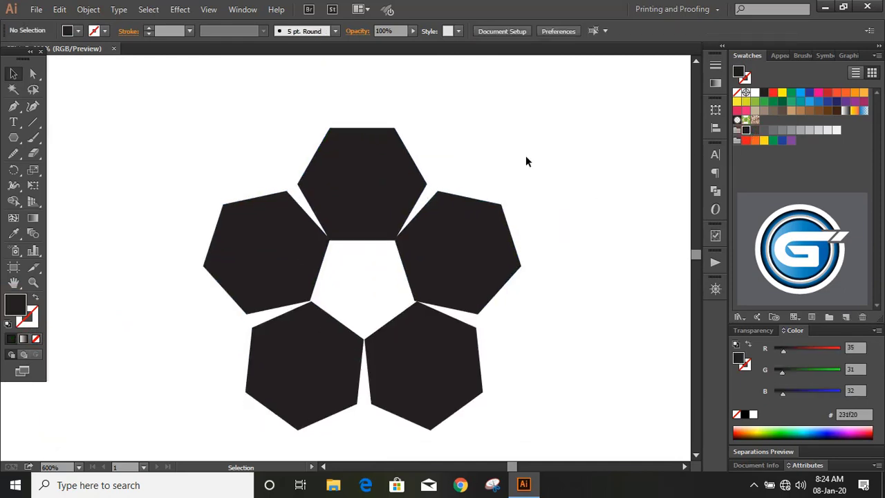
- Draw a straight Pen line through the gap between the top and upper-left hexagons into the central pentagon, and deselect
{"action": "left_click", "coordinate": [14, 106]}
{"action": "left_click", "coordinate": [276, 168]}
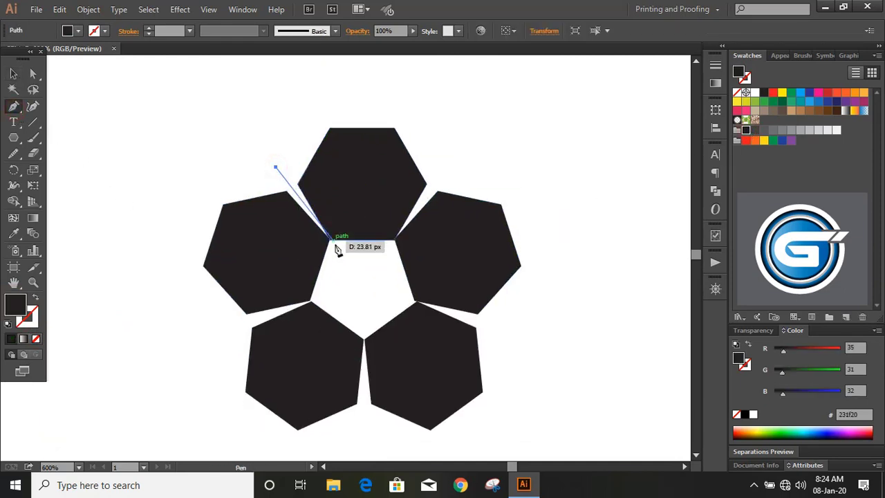
{"action": "left_click", "coordinate": [346, 263]}
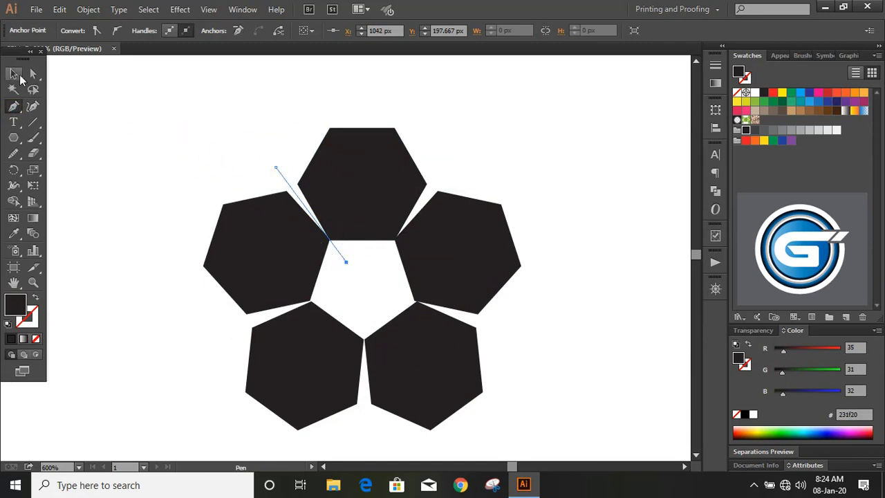
{"action": "key", "text": "v"}
{"action": "left_click", "coordinate": [110, 159]}
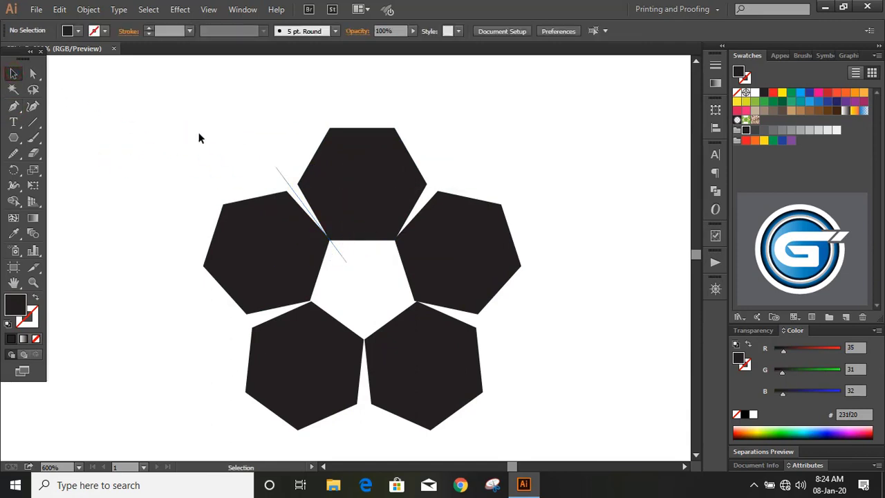
- Extend the line's inner end to the centre of the pentagon
{"action": "left_click", "coordinate": [282, 174]}
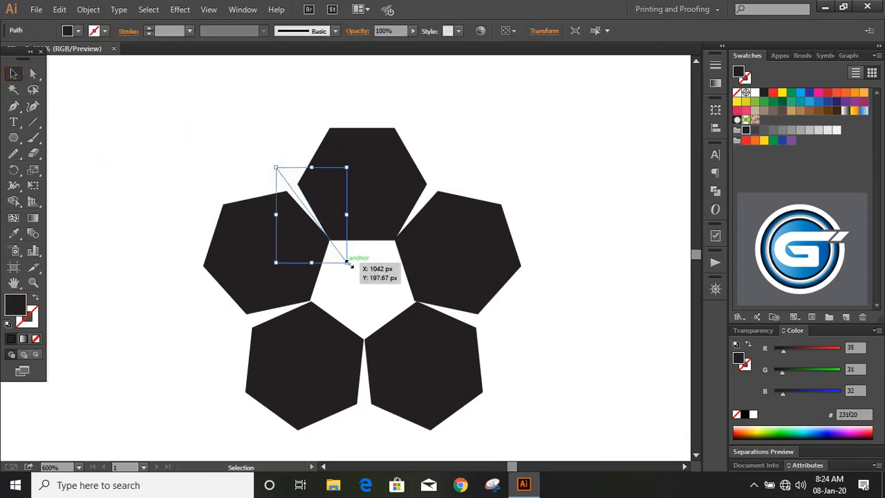
{"action": "left_click_drag", "start_coordinate": [348, 263], "coordinate": [364, 285]}
{"action": "left_click", "coordinate": [386, 273]}
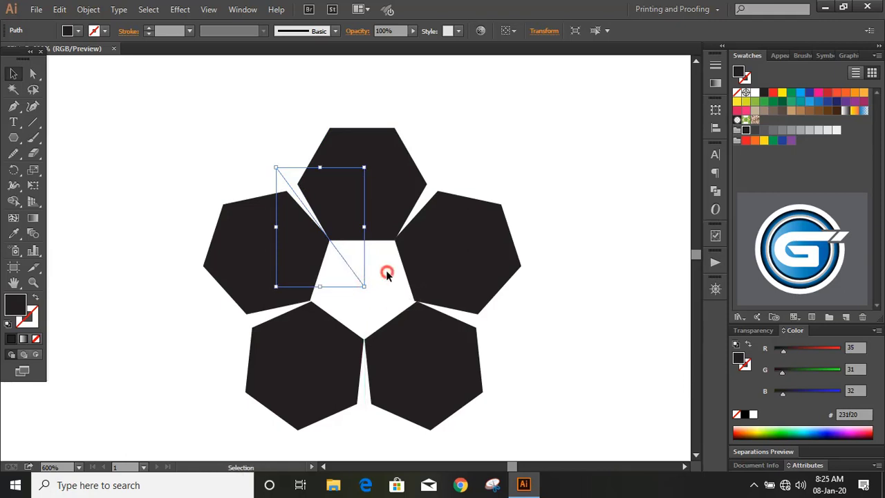
{"action": "left_click", "coordinate": [353, 272]}
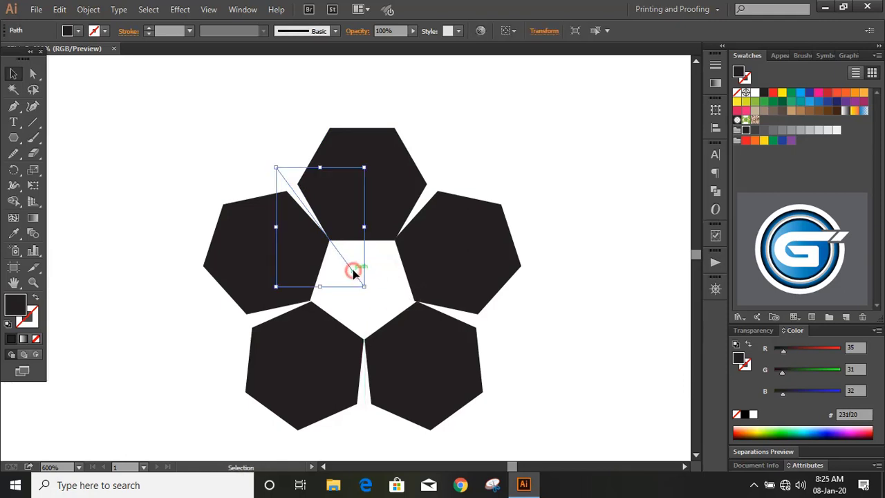
- Copy the line rotated 72° around its inner end, repeat the copy three times to fill every gap, and deselect
{"action": "left_click", "coordinate": [14, 170]}
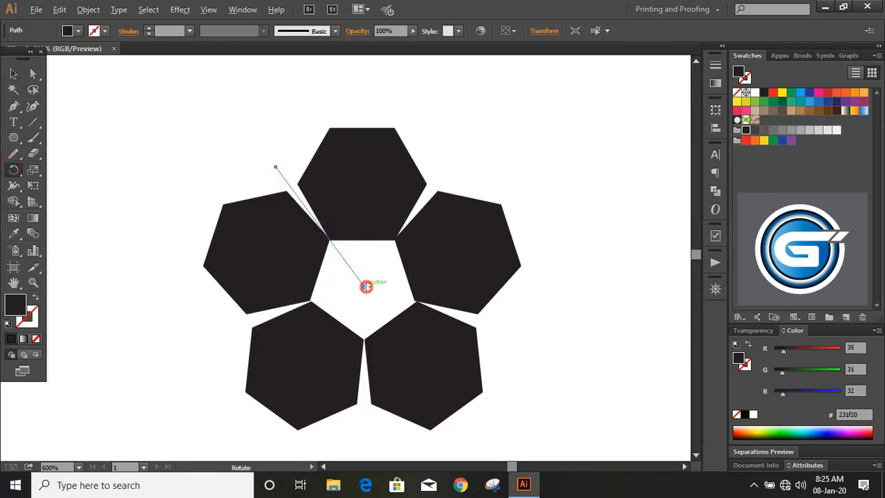
{"action": "left_click", "coordinate": [363, 286], "text": "alt"}
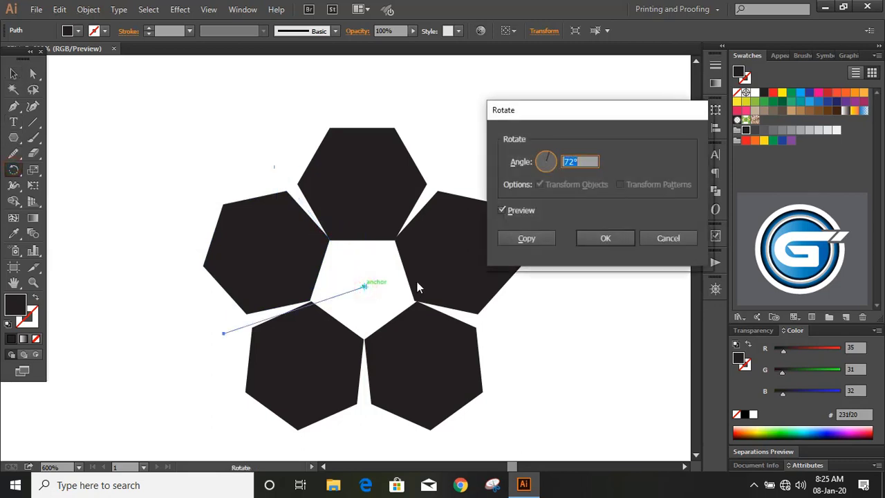
{"action": "left_click", "coordinate": [517, 240]}
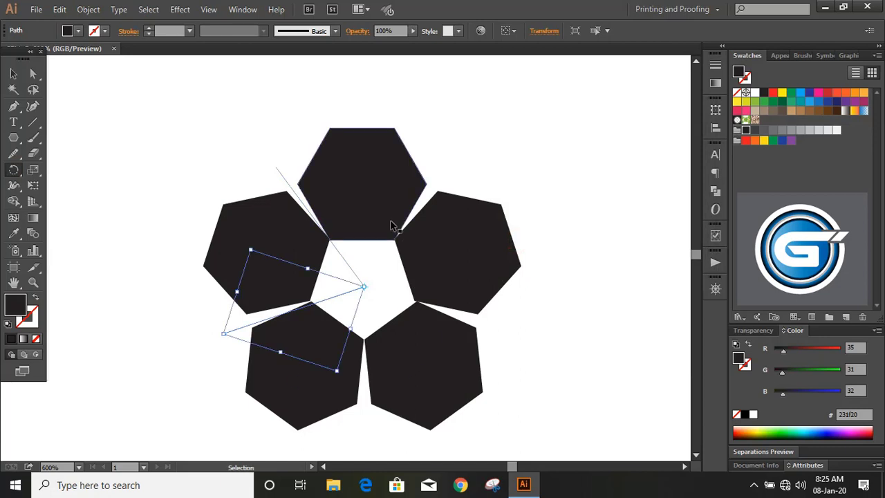
{"action": "key", "text": "ctrl+d"}
{"action": "key", "text": "ctrl+d"}
{"action": "key", "text": "ctrl+d"}
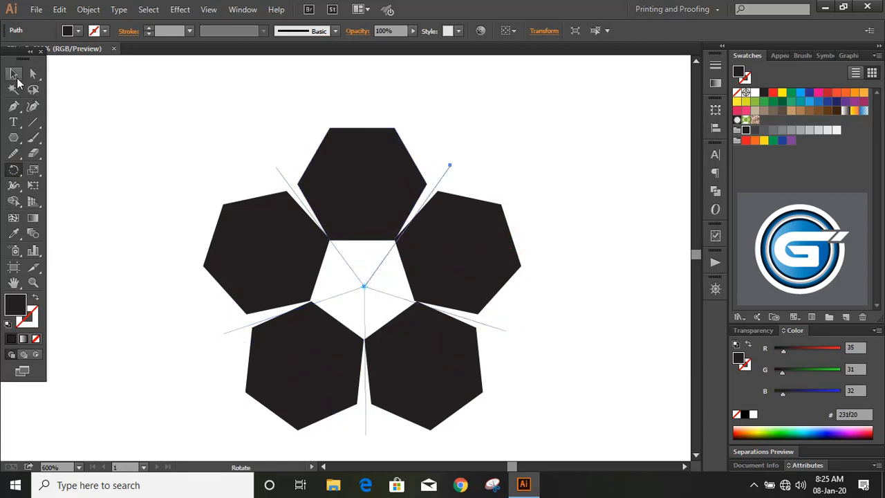
{"action": "left_click", "coordinate": [14, 74]}
{"action": "left_click", "coordinate": [115, 174]}
{"action": "scroll", "coordinate": [526, 191], "scroll_direction": "down", "scroll_amount": 2}
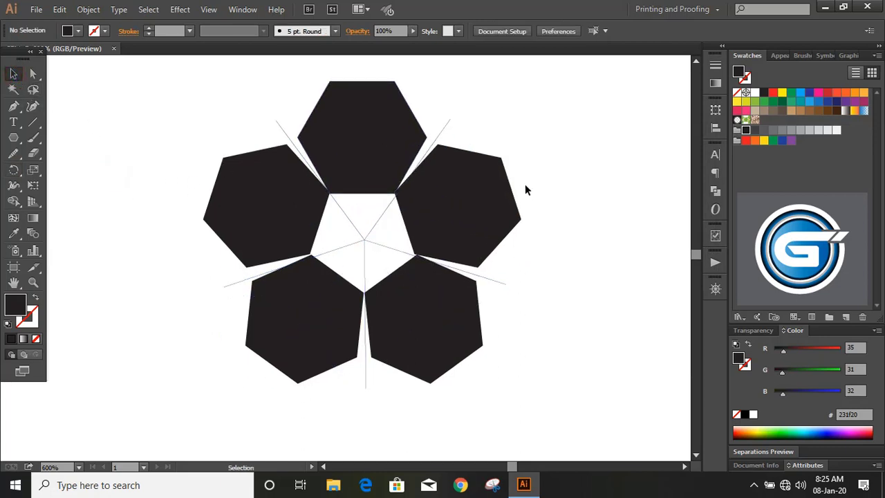
- Nudge the individual lines to centre them in the gaps between the hexagons, and deselect
{"action": "left_click", "coordinate": [349, 247]}
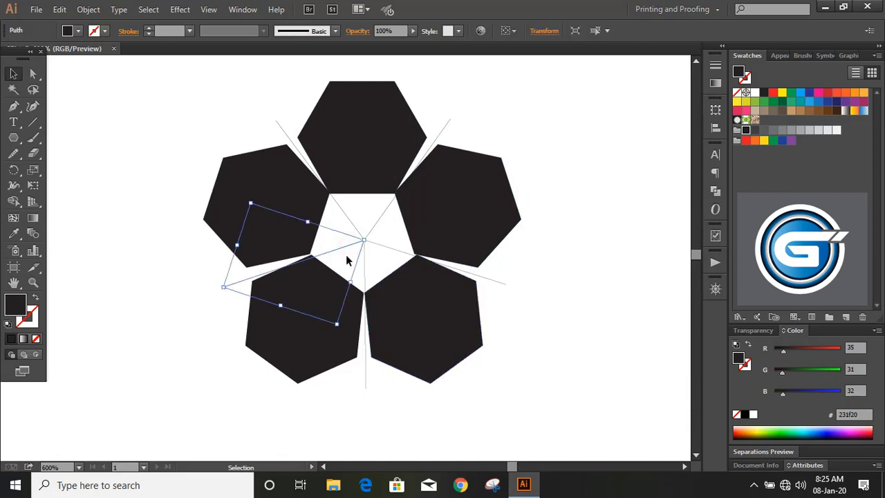
{"action": "left_click", "coordinate": [394, 253]}
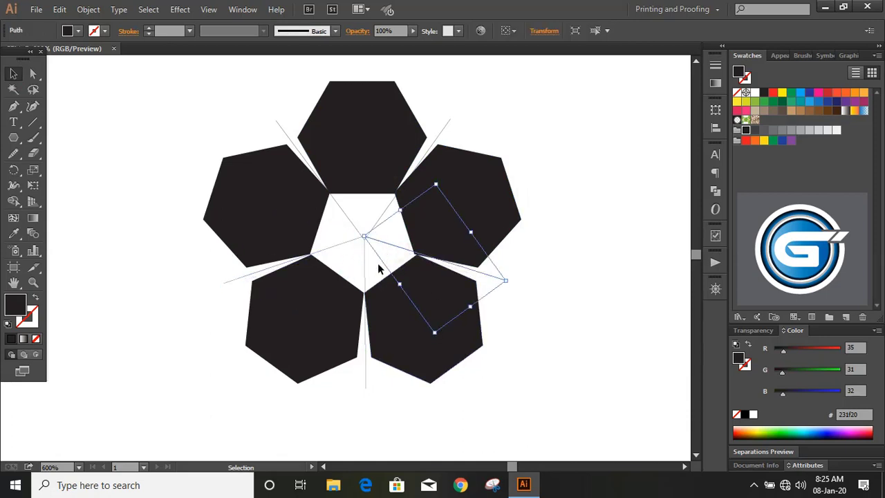
{"action": "left_click", "coordinate": [366, 277]}
{"action": "left_click", "coordinate": [387, 221]}
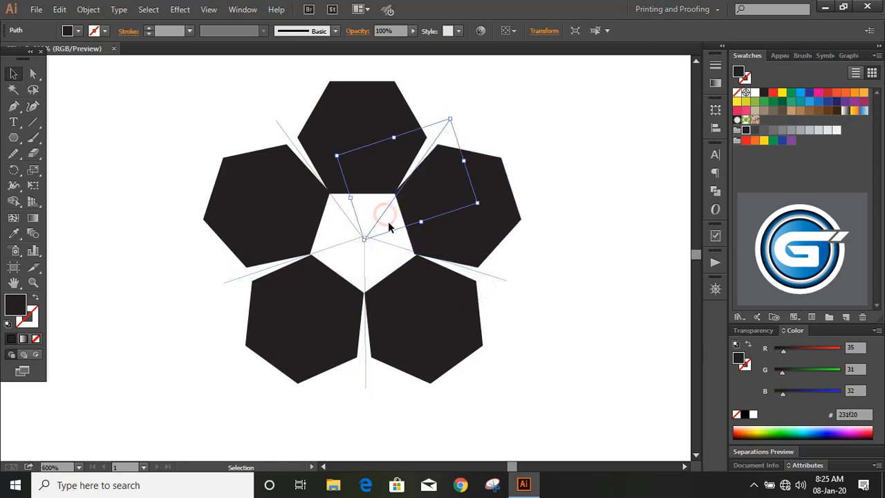
{"action": "left_click", "coordinate": [495, 140]}
- Give all five radiating lines a 5 pt stroke and expand them into filled shapes
{"action": "left_click_drag", "start_coordinate": [370, 242], "coordinate": [331, 203]}
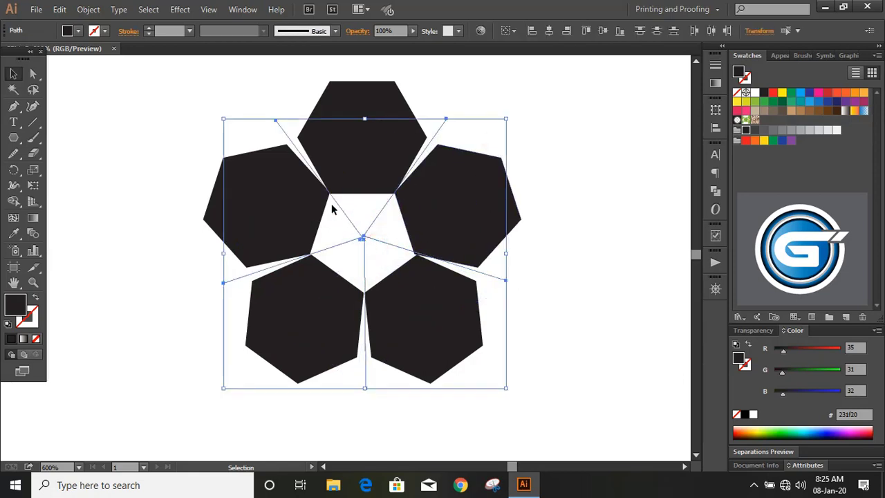
{"action": "left_click", "coordinate": [149, 28]}
{"action": "left_click", "coordinate": [149, 28]}
{"action": "left_click", "coordinate": [149, 29]}
{"action": "left_click", "coordinate": [148, 29]}
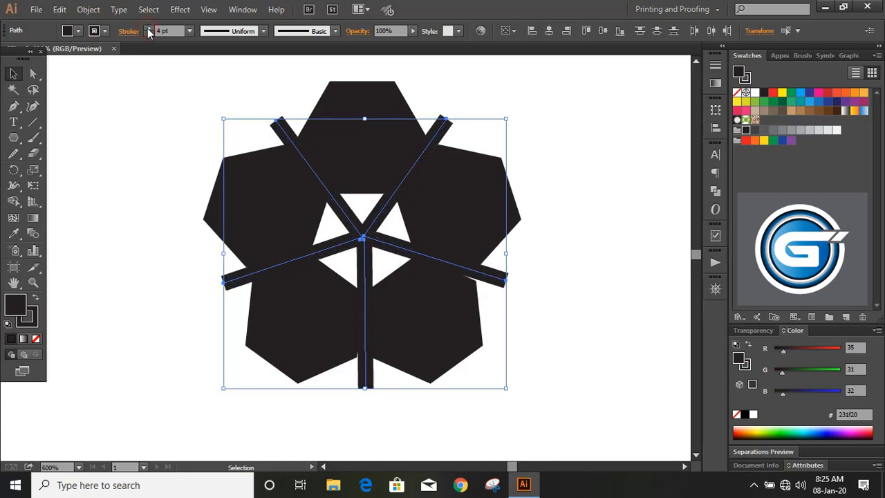
{"action": "left_click", "coordinate": [149, 28]}
{"action": "left_click", "coordinate": [88, 9]}
{"action": "left_click", "coordinate": [125, 146]}
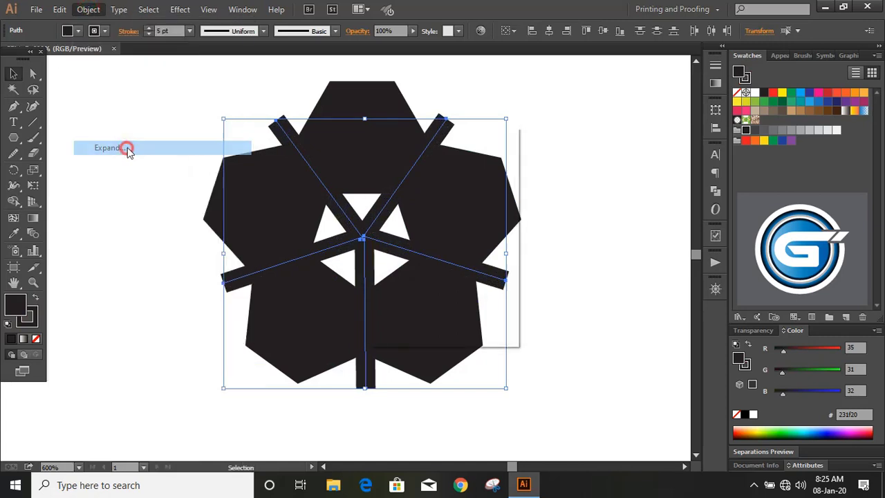
{"action": "left_click", "coordinate": [406, 313]}
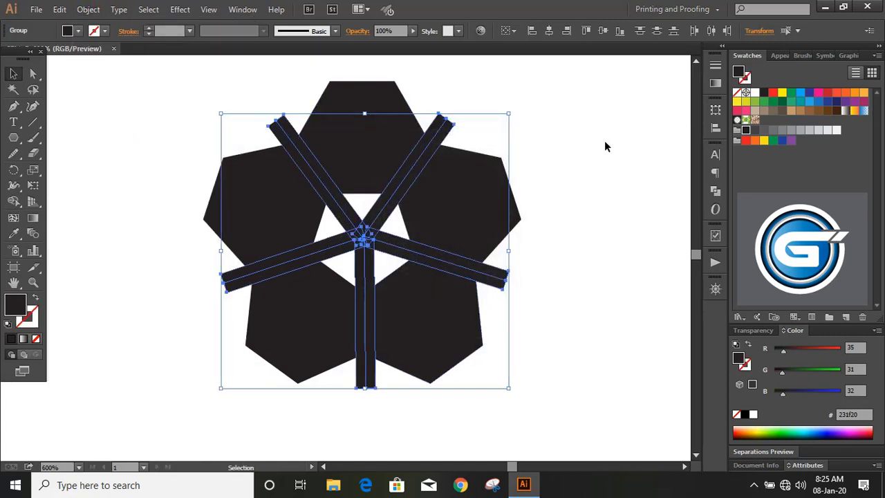
- Unite the five expanded radiating lines into a single star-shaped piece and deselect it
{"action": "left_click", "coordinate": [715, 191]}
{"action": "left_click", "coordinate": [563, 173]}
{"action": "left_click", "coordinate": [678, 145]}
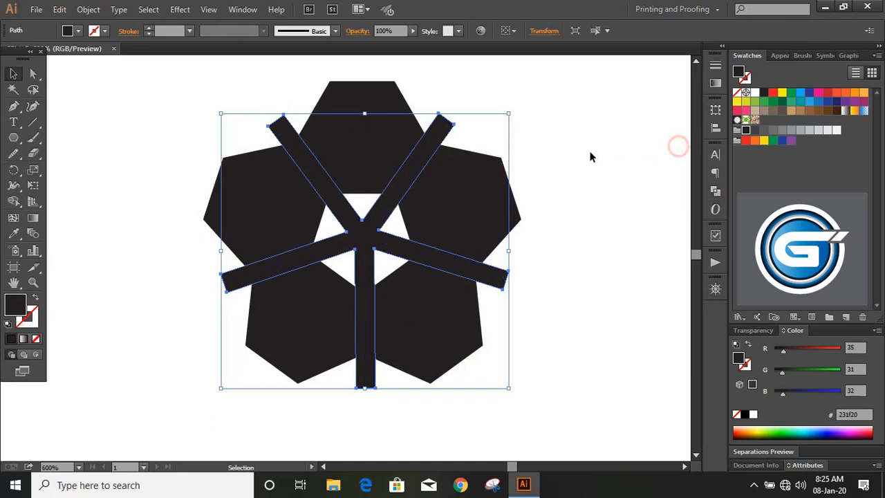
{"action": "left_click", "coordinate": [573, 150]}
- Use Shape Builder on the hexagons and united lines to erase the lines and leftover slivers, leaving even gaps between hexagons, and deselect
{"action": "left_click_drag", "start_coordinate": [188, 101], "coordinate": [586, 366]}
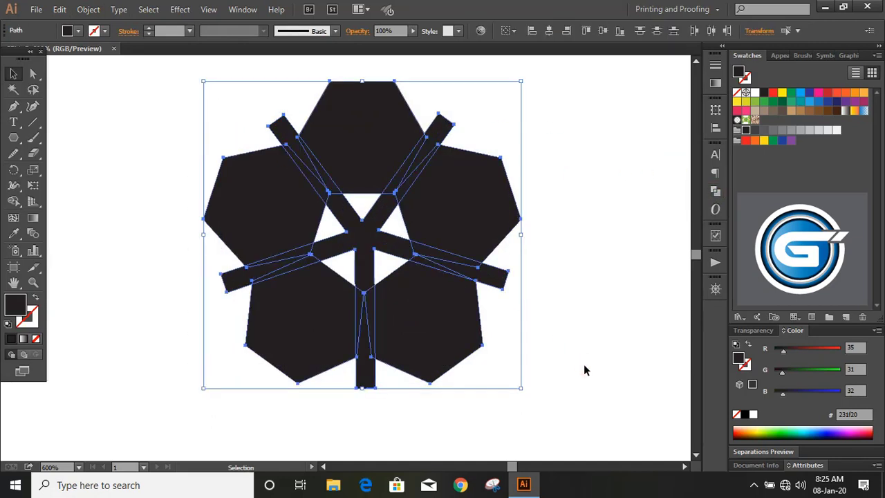
{"action": "left_click", "coordinate": [14, 201]}
{"action": "mouse_move", "coordinate": [294, 145]}
{"action": "left_mouse_down"}
{"action": "mouse_move", "coordinate": [355, 227]}
{"action": "mouse_move", "coordinate": [388, 207]}
{"action": "mouse_move", "coordinate": [417, 164]}
{"action": "mouse_move", "coordinate": [397, 181]}
{"action": "left_mouse_up"}
{"action": "left_click", "coordinate": [311, 256], "text": "alt"}
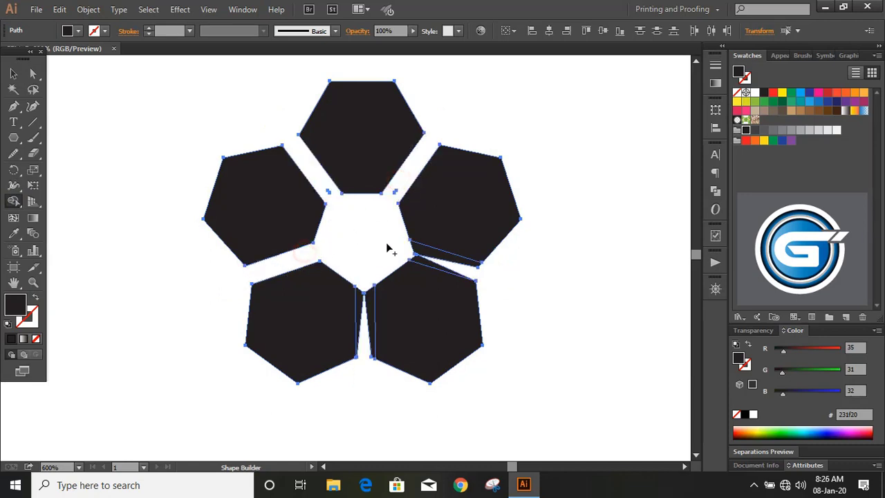
{"action": "left_click", "coordinate": [421, 258], "text": "alt"}
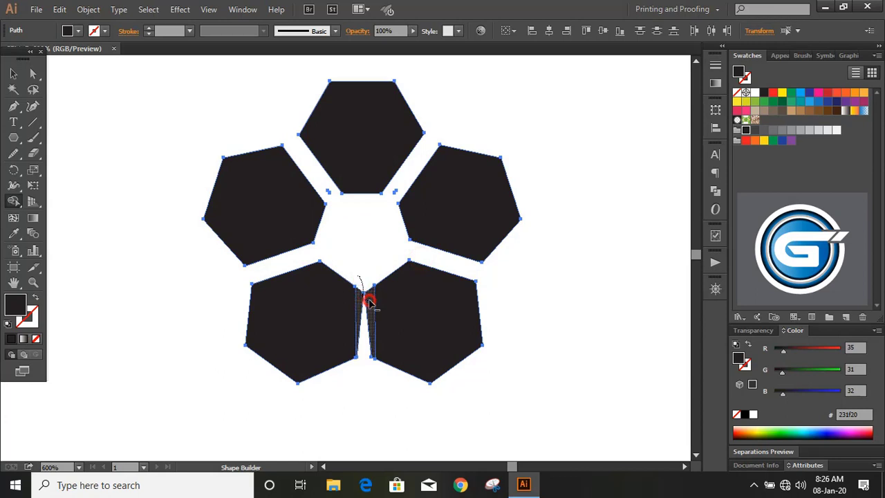
{"action": "left_click", "coordinate": [363, 297], "text": "alt"}
{"action": "left_click", "coordinate": [394, 192], "text": "alt"}
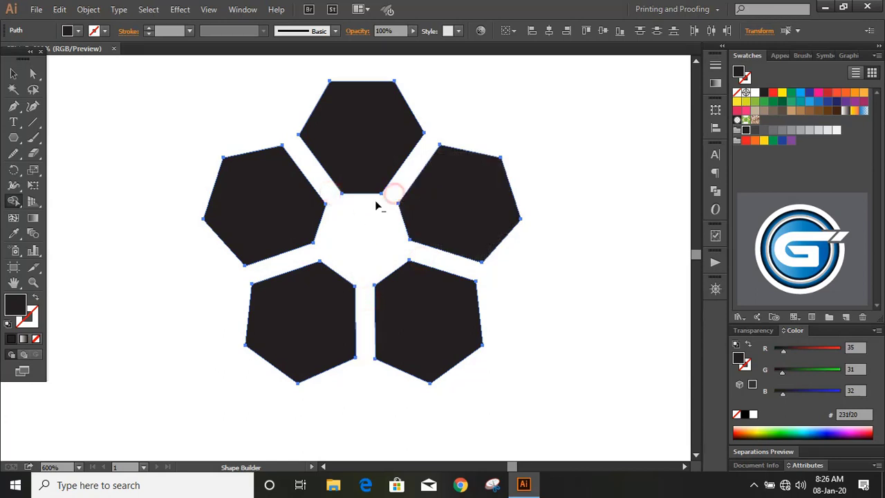
{"action": "left_click", "coordinate": [13, 73]}
{"action": "left_click", "coordinate": [117, 228]}
- Draw a closed four-point Pen shape bridging the outer part of the gap between the top and upper-right hexagons
{"action": "scroll", "coordinate": [569, 289], "scroll_direction": "up", "scroll_amount": 2}
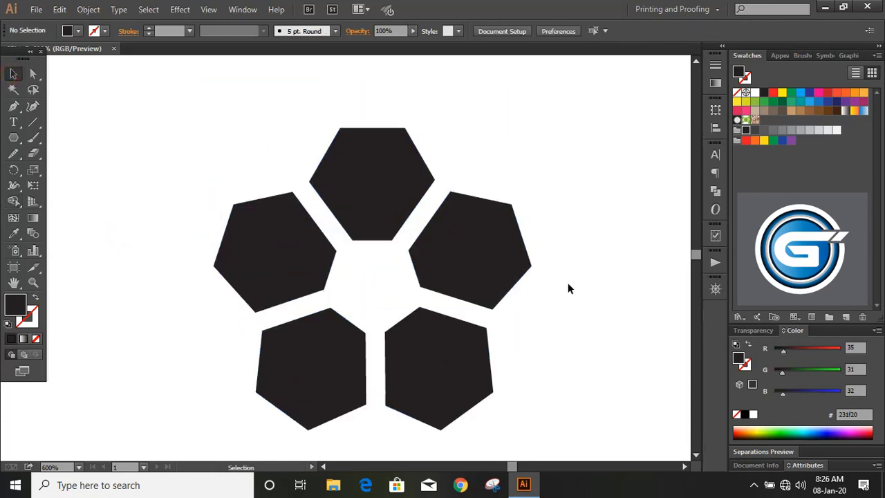
{"action": "left_click", "coordinate": [13, 106]}
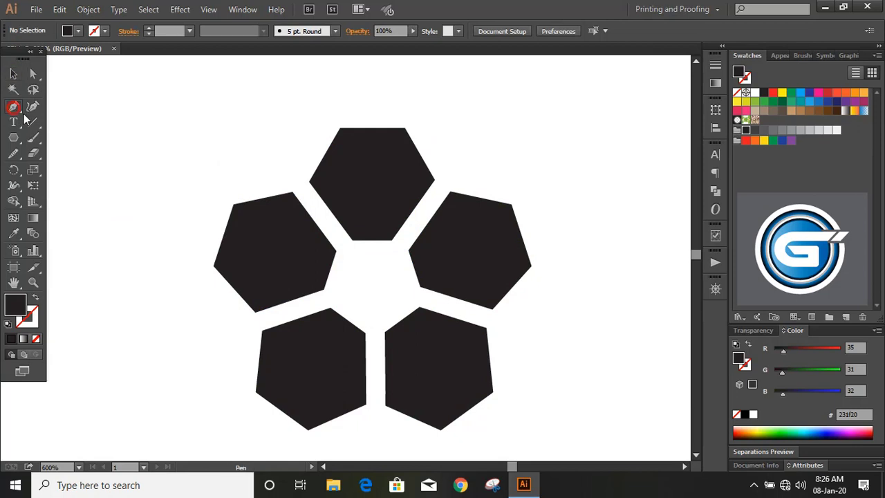
{"action": "left_click", "coordinate": [434, 179]}
{"action": "left_click", "coordinate": [450, 192]}
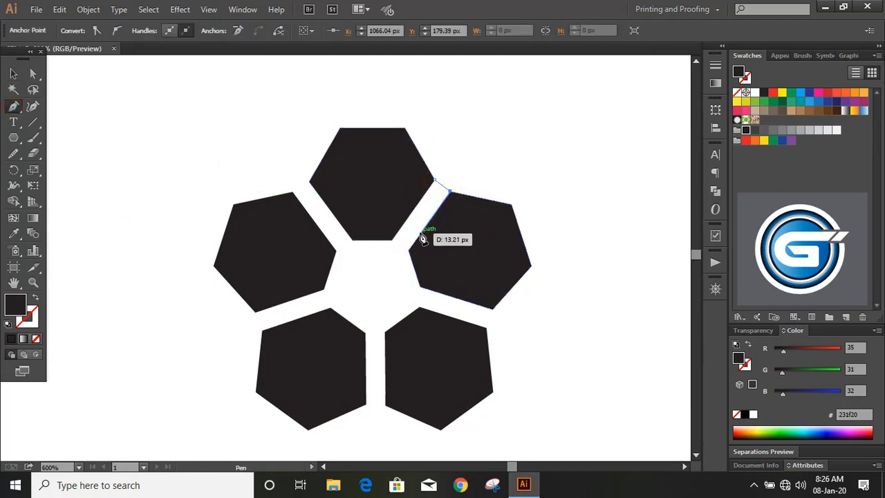
{"action": "left_click", "coordinate": [419, 232]}
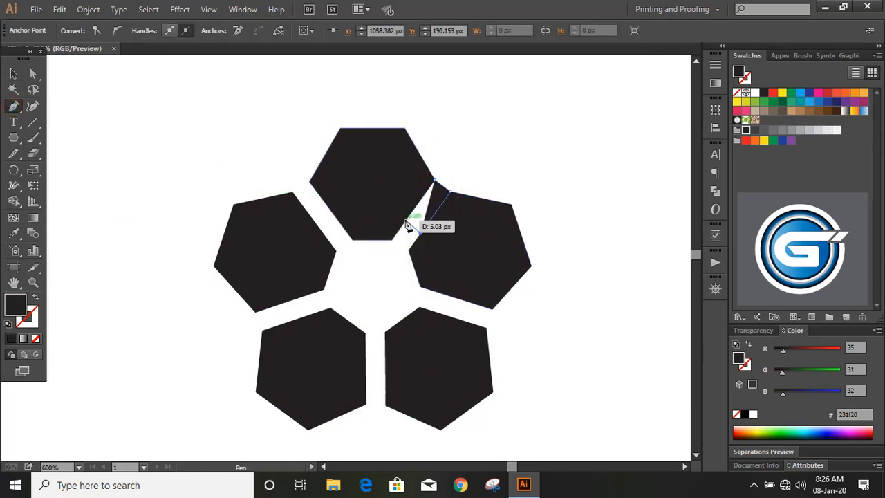
{"action": "left_click", "coordinate": [406, 220]}
{"action": "left_click", "coordinate": [435, 183]}
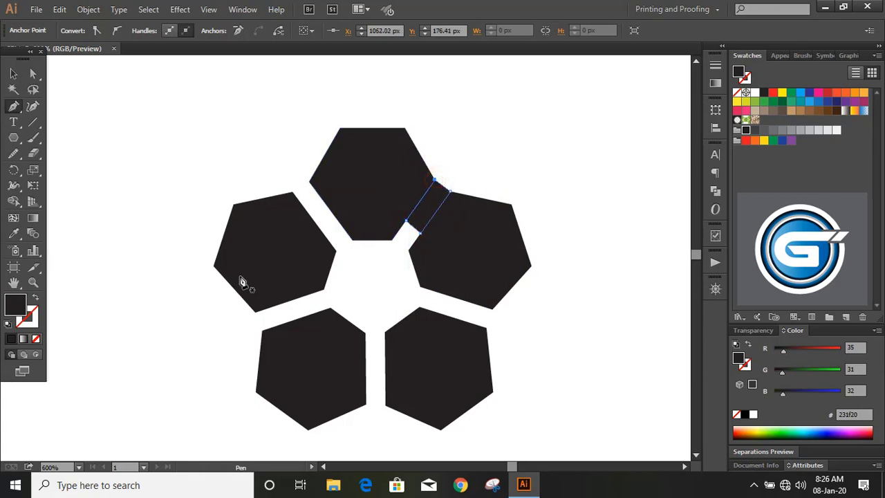
- Draw a closed four-point bridge across the outer part of the gap between the two bottom hexagons
{"action": "scroll", "coordinate": [245, 287], "scroll_direction": "down", "scroll_amount": 1}
{"action": "left_click", "coordinate": [366, 389]}
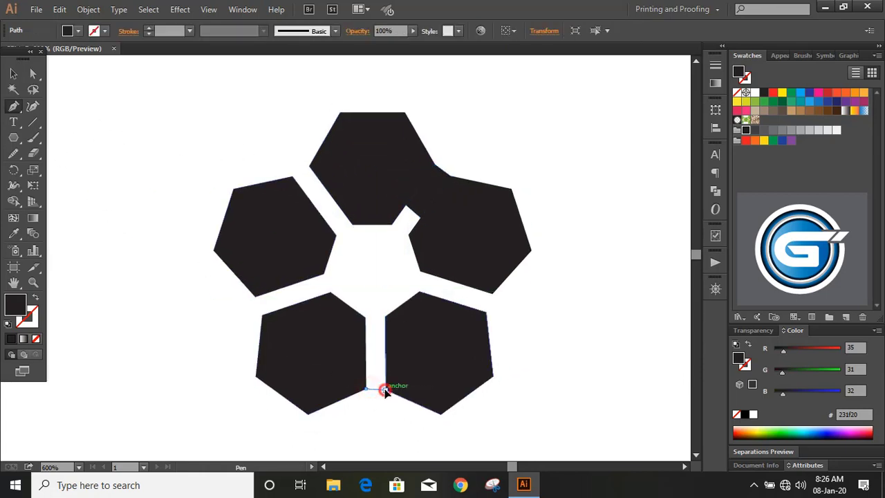
{"action": "left_click", "coordinate": [386, 390]}
{"action": "left_click", "coordinate": [385, 354]}
{"action": "left_click", "coordinate": [366, 354]}
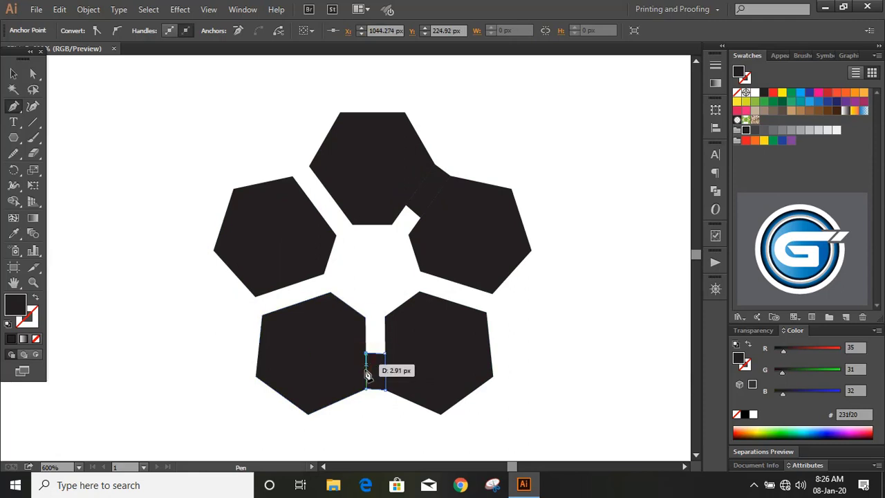
{"action": "left_click", "coordinate": [365, 390]}
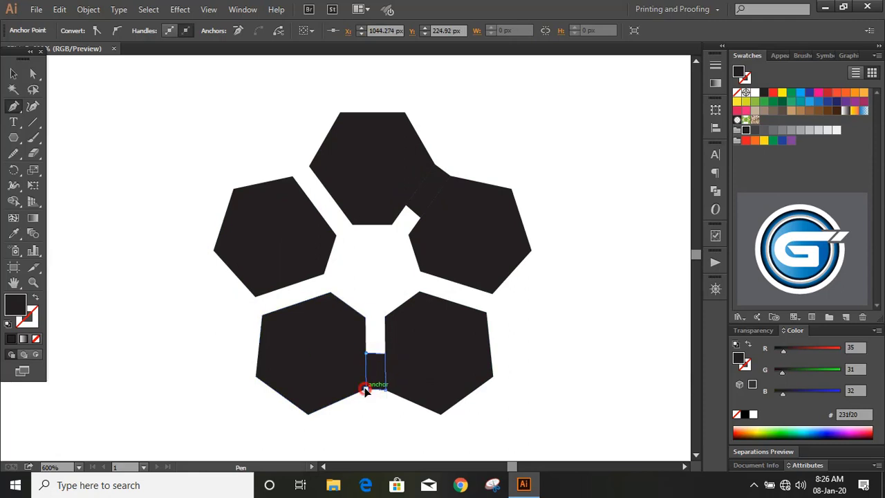
- Draw a closed four-point bridge across the outer part of the gap between the upper-left and lower-left hexagons
{"action": "left_click", "coordinate": [255, 296]}
{"action": "left_click", "coordinate": [261, 314]}
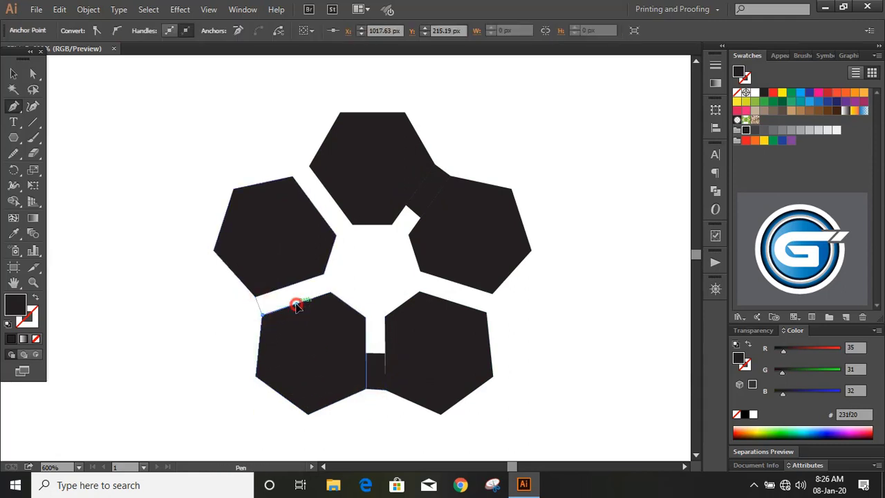
{"action": "left_click", "coordinate": [295, 304]}
{"action": "left_click", "coordinate": [291, 285]}
{"action": "left_click", "coordinate": [254, 296]}
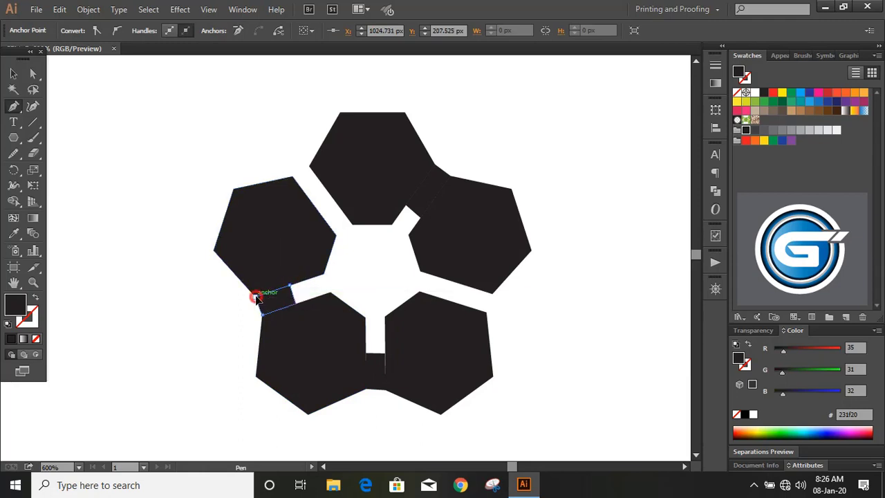
- Select all hexagons with their three bridges, unite them, and deselect
{"action": "key", "text": "v"}
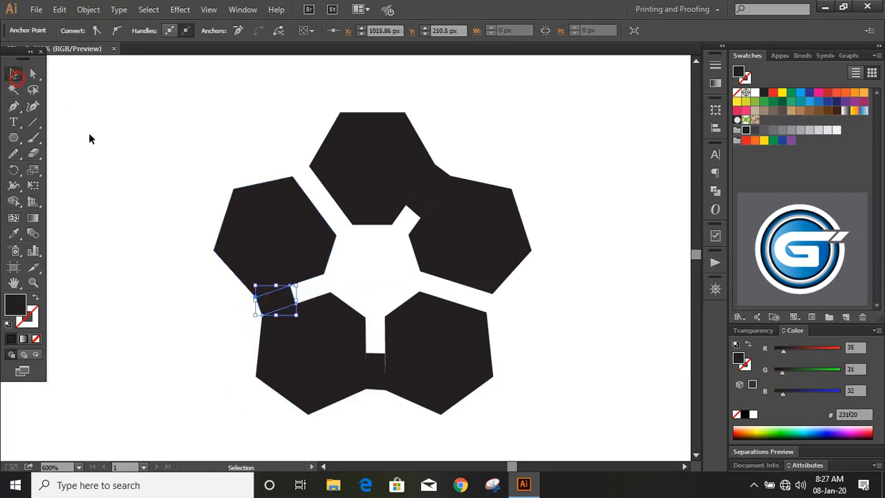
{"action": "left_click_drag", "start_coordinate": [187, 125], "coordinate": [531, 389]}
{"action": "left_click", "coordinate": [716, 192]}
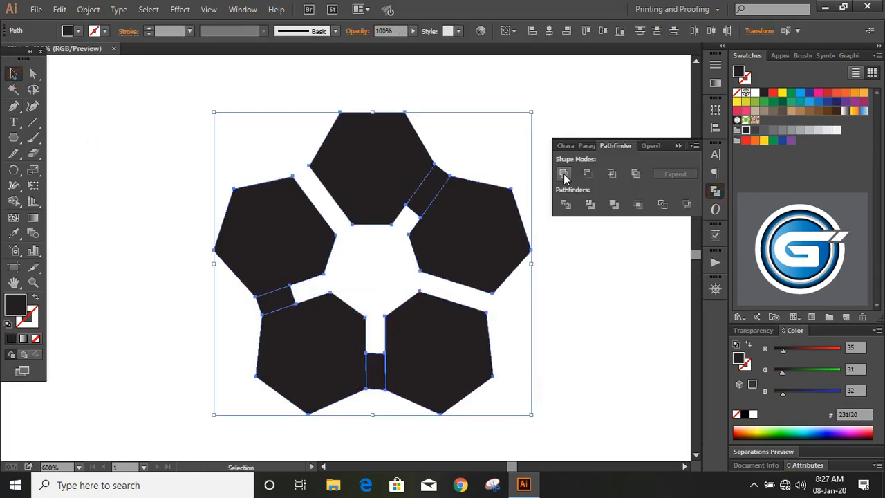
{"action": "left_click", "coordinate": [563, 174]}
{"action": "left_click", "coordinate": [675, 147]}
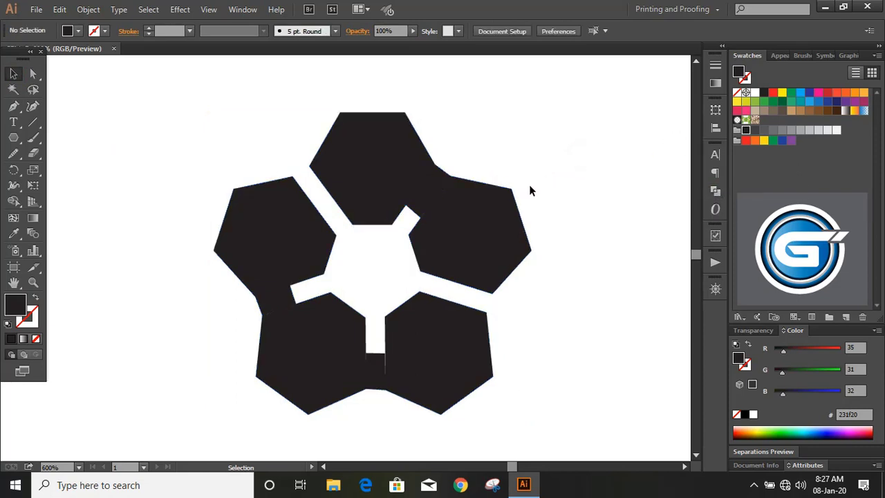
- Draw a circle about 91 px in diameter from the middle of the hexagon ring so that it surrounds all hexagons
{"action": "key", "text": "ctrl+minus"}
{"action": "left_click_drag", "start_coordinate": [8, 141], "coordinate": [50, 171]}
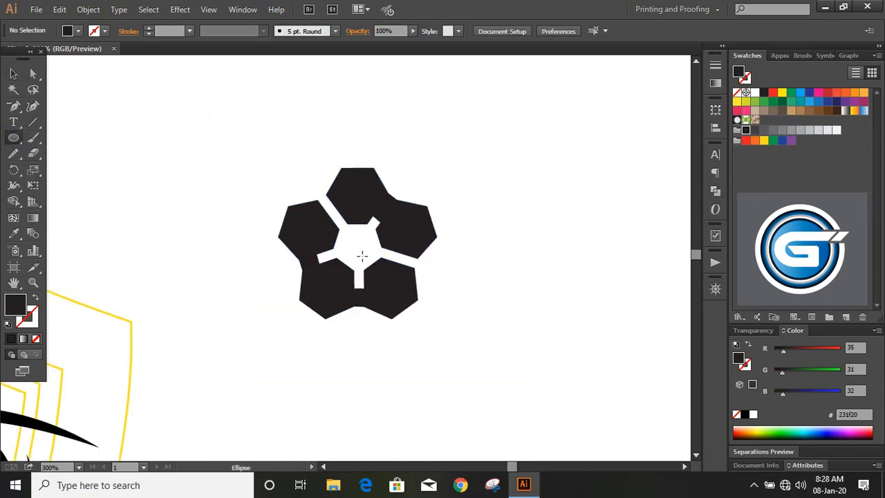
{"action": "left_click_drag", "start_coordinate": [355, 244], "coordinate": [417, 333]}
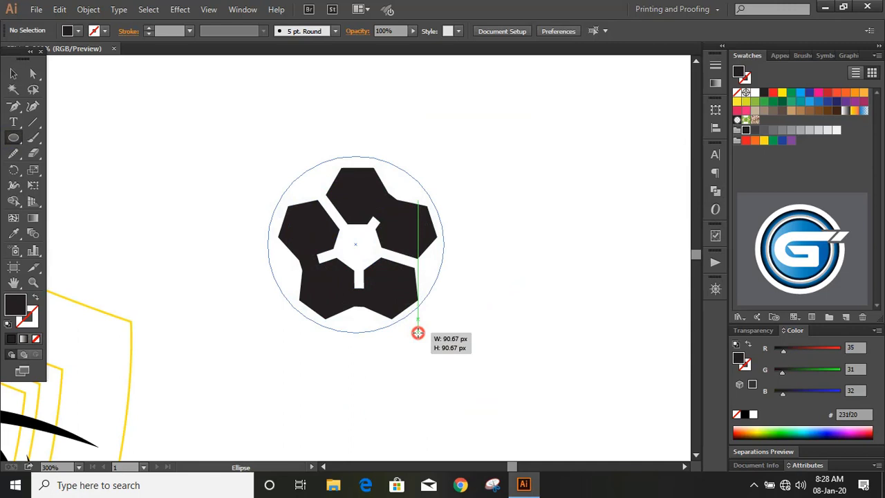
{"action": "left_click_drag", "start_coordinate": [418, 332], "coordinate": [418, 334]}
- Remove the circle's fill, give it a solid dark stroke, and deselect it
{"action": "left_click", "coordinate": [35, 339]}
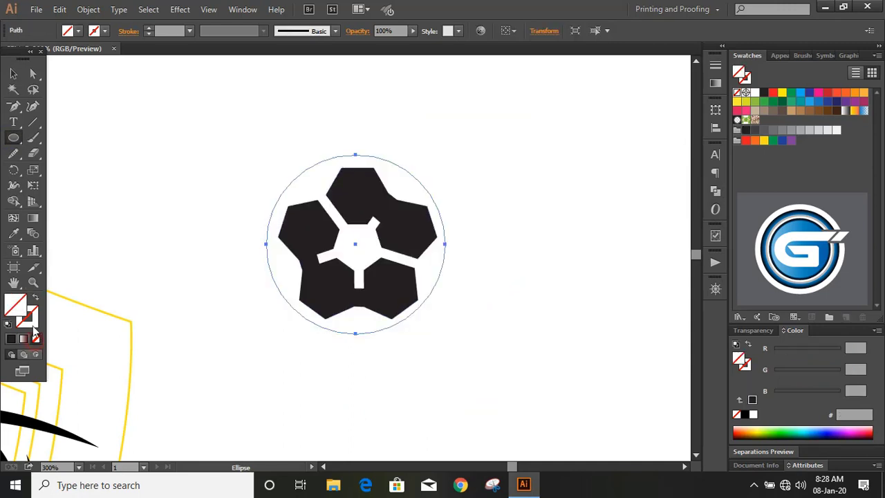
{"action": "left_click", "coordinate": [31, 322]}
{"action": "left_click", "coordinate": [10, 339]}
{"action": "left_click", "coordinate": [13, 74]}
{"action": "left_click", "coordinate": [178, 148]}
- Select the circle and hexagon pattern, centre them on each other horizontally and vertically, and deselect
{"action": "left_click_drag", "start_coordinate": [373, 246], "coordinate": [560, 131]}
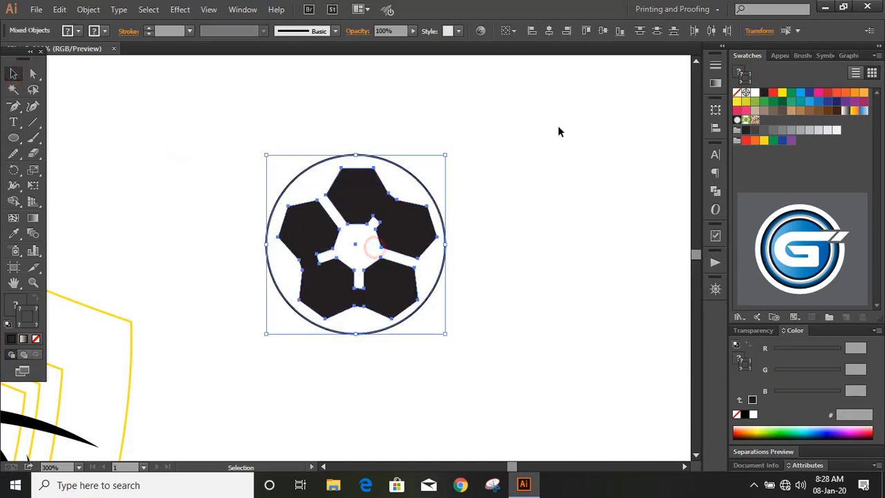
{"action": "left_click", "coordinate": [551, 31]}
{"action": "left_click", "coordinate": [603, 32]}
{"action": "left_click", "coordinate": [538, 213]}
- Move the football to the shark's snout in the upper-left part of the shield, enlarge it slightly in proportion, and deselect
{"action": "scroll", "coordinate": [485, 254], "scroll_direction": "down", "scroll_amount": 4}
{"action": "left_click_drag", "start_coordinate": [440, 227], "coordinate": [237, 277]}
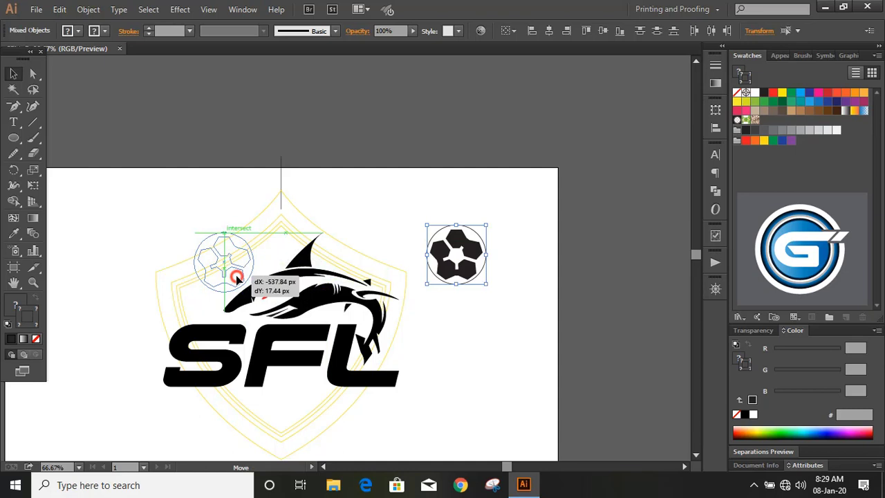
{"action": "mouse_move", "coordinate": [237, 277]}
{"action": "left_mouse_down"}
{"action": "mouse_move", "coordinate": [242, 284]}
{"action": "mouse_move", "coordinate": [231, 274]}
{"action": "left_mouse_up"}
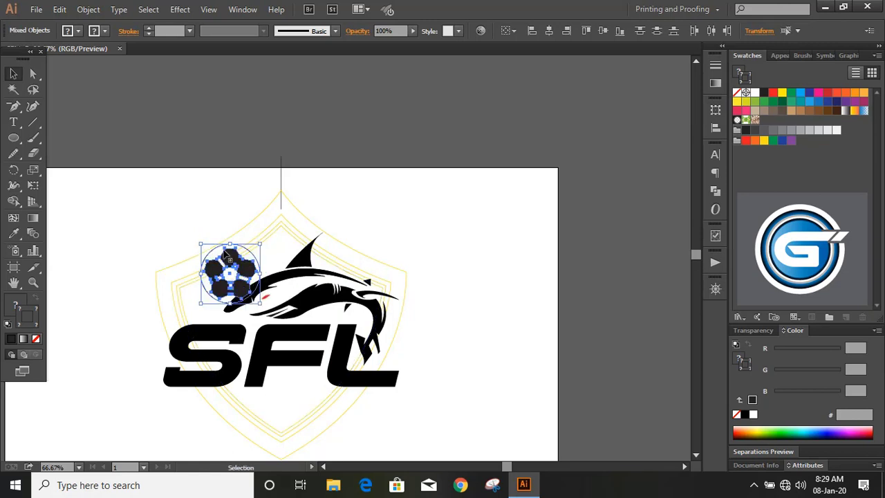
{"action": "left_click_drag", "start_coordinate": [230, 244], "coordinate": [230, 233]}
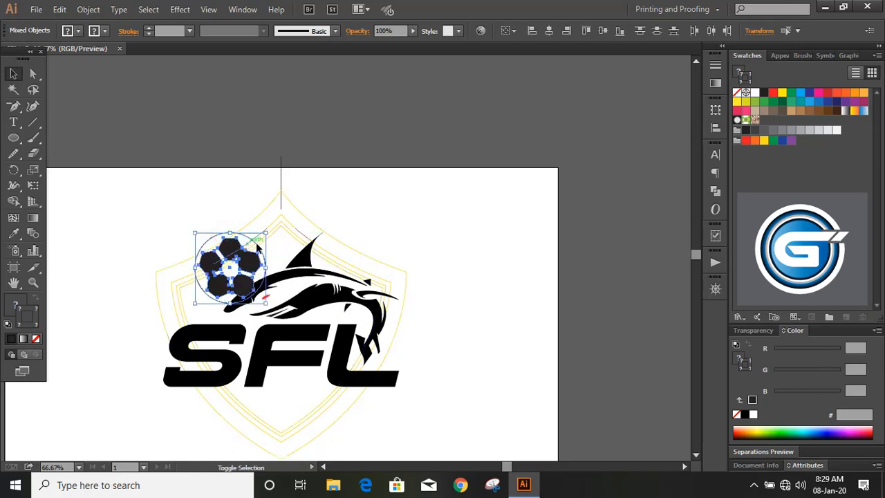
{"action": "left_click", "coordinate": [532, 240]}
- Thicken the strokes of the football's circle and the outer shield outline together, and expand both into filled shapes
{"action": "key", "text": "ctrl+1"}
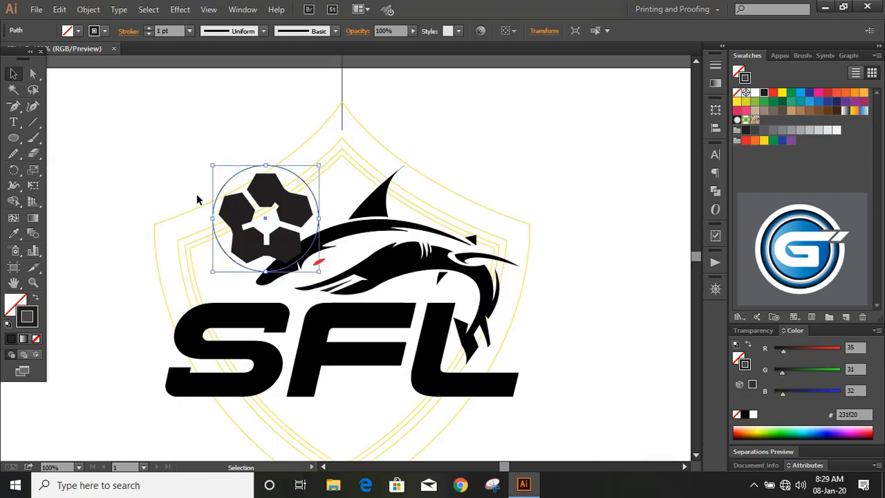
{"action": "left_click", "coordinate": [196, 204]}
{"action": "left_click", "coordinate": [148, 29]}
{"action": "left_click", "coordinate": [148, 29]}
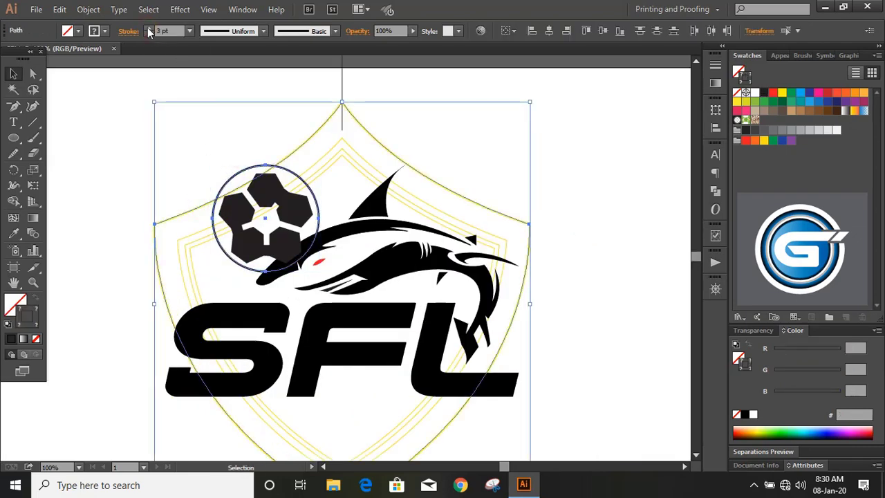
{"action": "left_click", "coordinate": [148, 29]}
{"action": "left_click", "coordinate": [89, 9]}
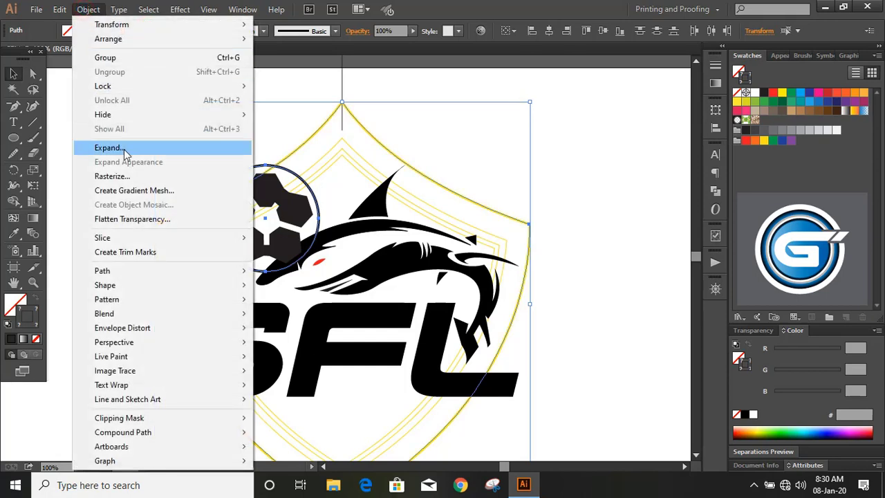
{"action": "left_click", "coordinate": [111, 145]}
{"action": "left_click", "coordinate": [413, 314]}
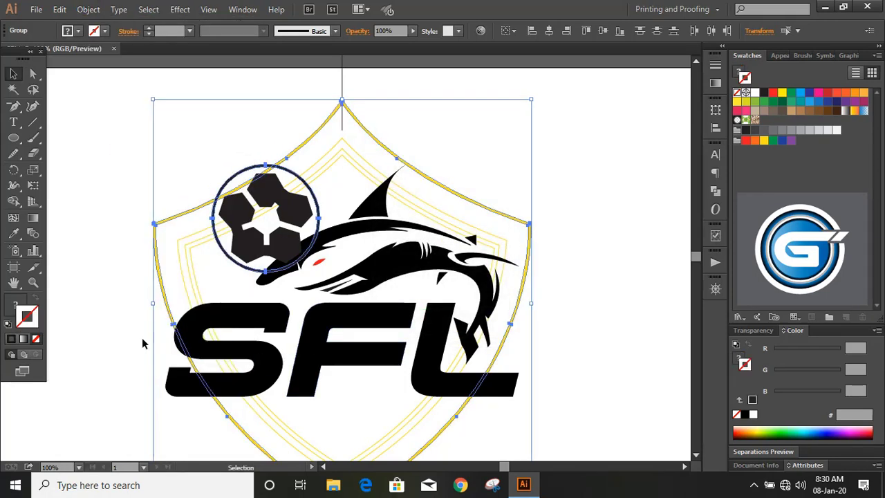
{"action": "scroll", "coordinate": [134, 309], "scroll_direction": "up", "scroll_amount": 2}
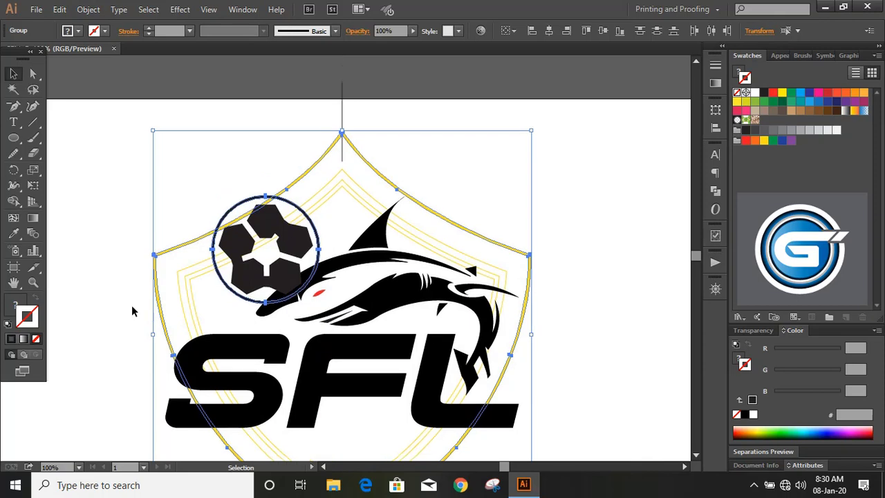
- Remove the part of the shield's outer border that crosses the ball's circle with the Shape Builder
{"action": "left_click", "coordinate": [14, 201]}
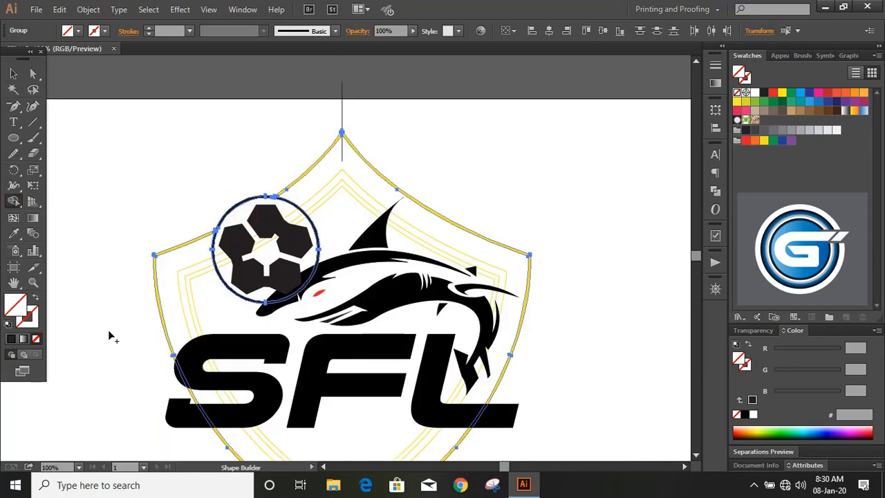
{"action": "left_click", "coordinate": [14, 72]}
{"action": "left_click", "coordinate": [109, 130]}
- Unite the ring around the ball and the shield's outer border into one shape
{"action": "left_click", "coordinate": [242, 204]}
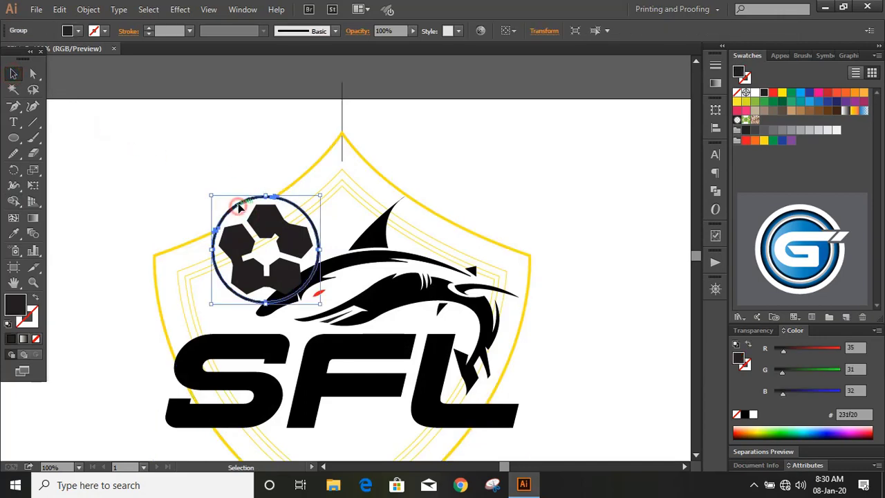
{"action": "left_click", "coordinate": [290, 183], "text": "shift"}
{"action": "key", "text": "shift+ctrl+F9"}
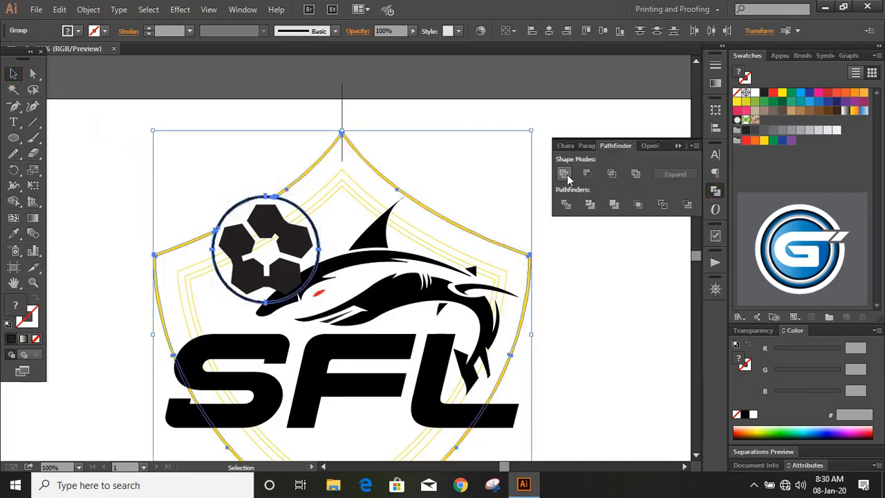
{"action": "left_click", "coordinate": [678, 146]}
{"action": "left_click", "coordinate": [591, 243]}
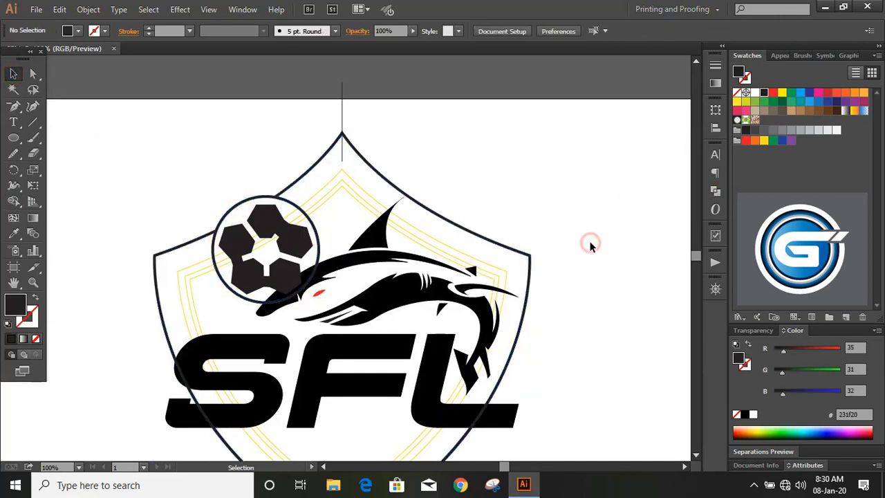
- Draw a thin, curved gill slit across the shark's lower body, ahead of the existing white slits, with the Pen tool
{"action": "key", "text": "p"}
{"action": "key", "text": "ctrl+equal"}
{"action": "key", "text": "ctrl+equal"}
{"action": "left_click_drag", "start_coordinate": [457, 207], "coordinate": [400, 286]}
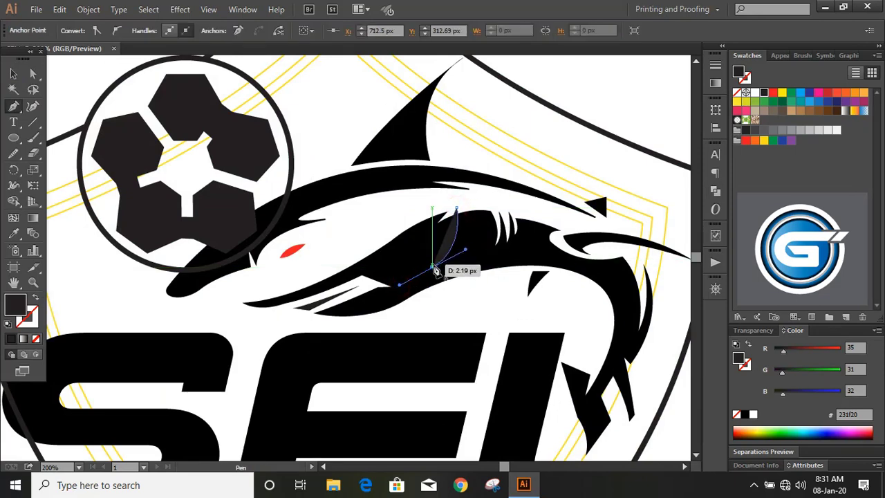
{"action": "mouse_move", "coordinate": [462, 207]}
{"action": "left_mouse_down"}
{"action": "mouse_move", "coordinate": [456, 160]}
{"action": "mouse_move", "coordinate": [459, 207]}
{"action": "left_mouse_up"}
{"action": "left_click", "coordinate": [13, 73]}
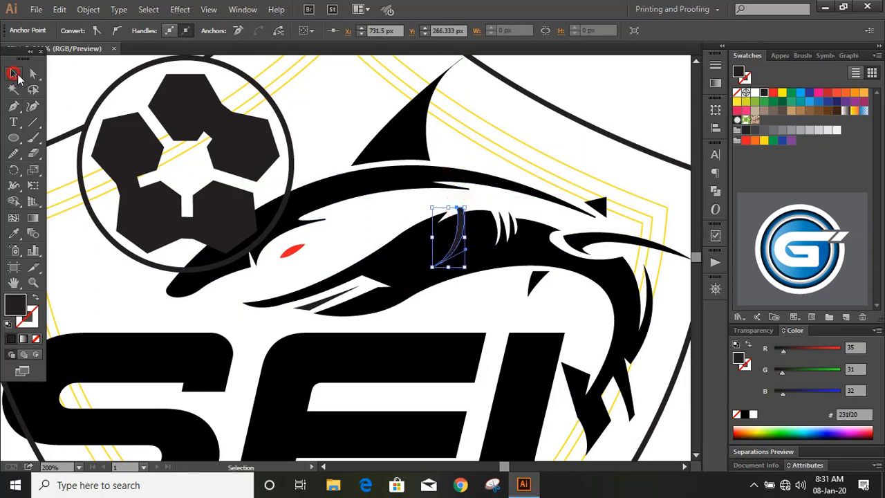
{"action": "left_click", "coordinate": [83, 88]}
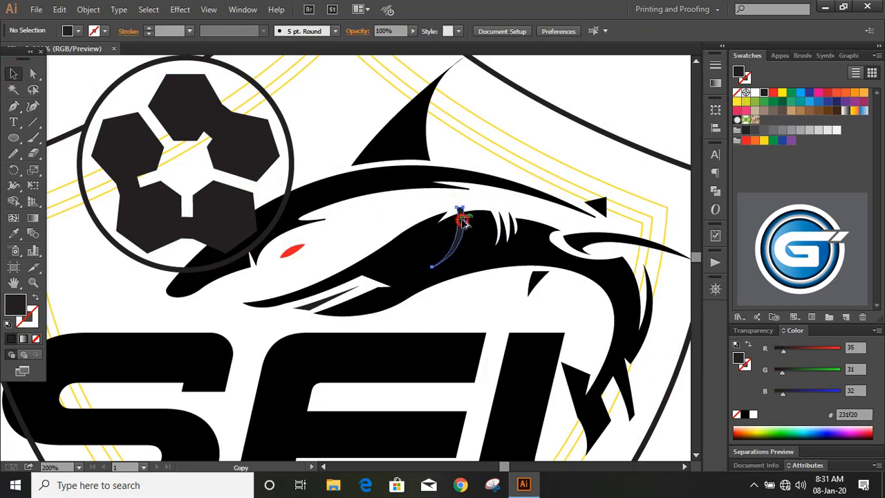
- Place a copy of the gill slit on each side of it, rotate both copies slightly and shrink the one nearer the head
{"action": "left_click_drag", "start_coordinate": [465, 219], "coordinate": [483, 202]}
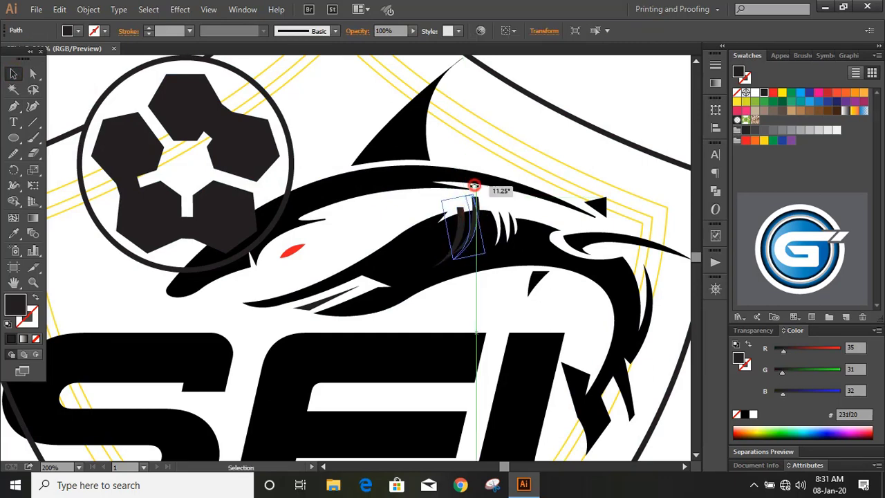
{"action": "left_click", "coordinate": [494, 198]}
{"action": "scroll", "coordinate": [494, 203], "scroll_direction": "up", "scroll_amount": 2}
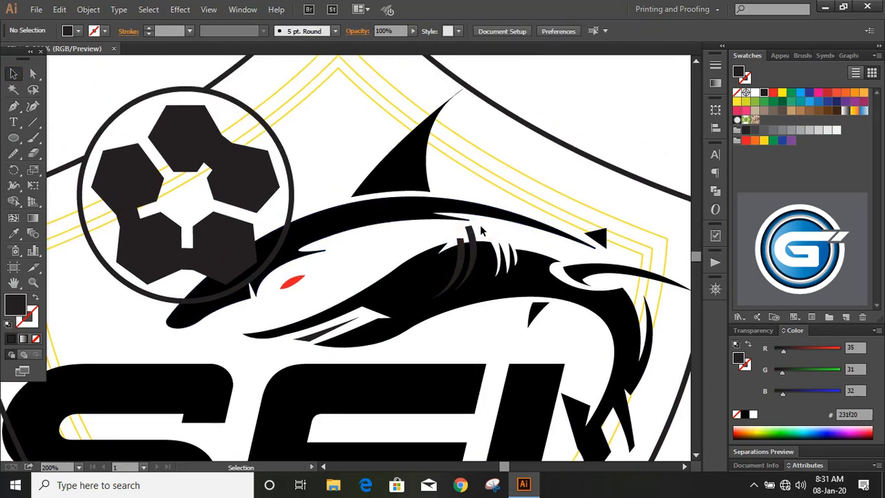
{"action": "mouse_move", "coordinate": [478, 240]}
{"action": "left_mouse_down"}
{"action": "mouse_move", "coordinate": [448, 245]}
{"action": "mouse_move", "coordinate": [451, 233]}
{"action": "left_mouse_up"}
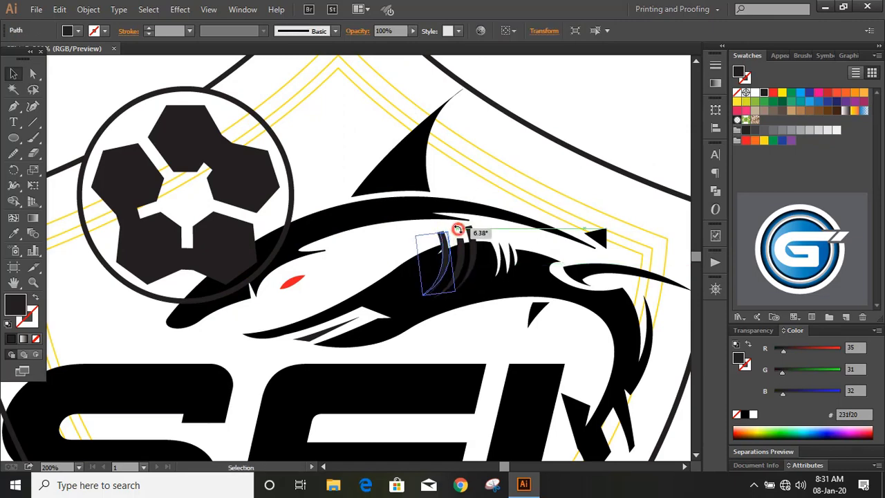
{"action": "left_click_drag", "start_coordinate": [422, 296], "coordinate": [427, 288]}
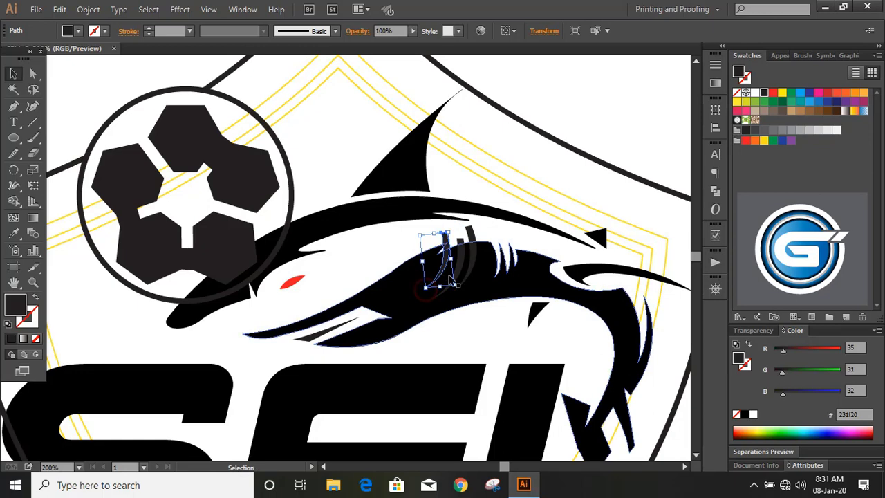
{"action": "left_click", "coordinate": [453, 241]}
{"action": "left_click_drag", "start_coordinate": [447, 243], "coordinate": [451, 241]}
{"action": "left_click", "coordinate": [486, 228]}
- Cut the three gill slits out of the shark's lower body with the Shape Builder
{"action": "scroll", "coordinate": [487, 227], "scroll_direction": "down", "scroll_amount": 2}
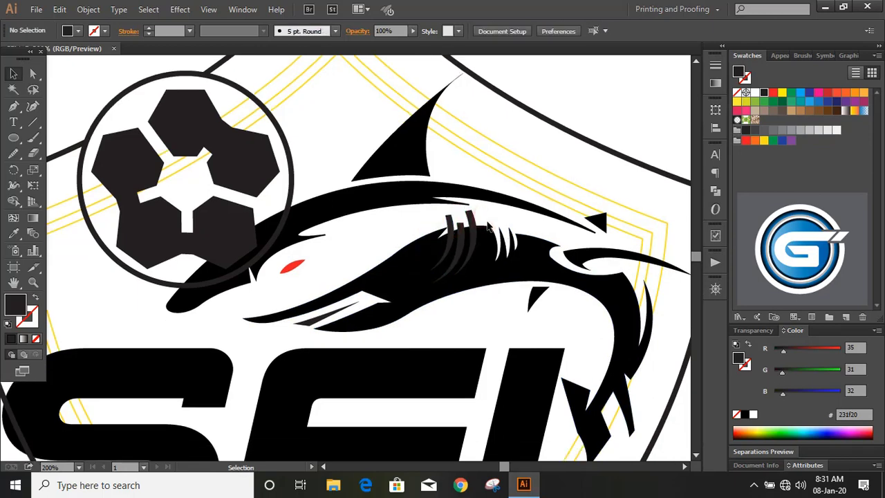
{"action": "left_click", "coordinate": [474, 237]}
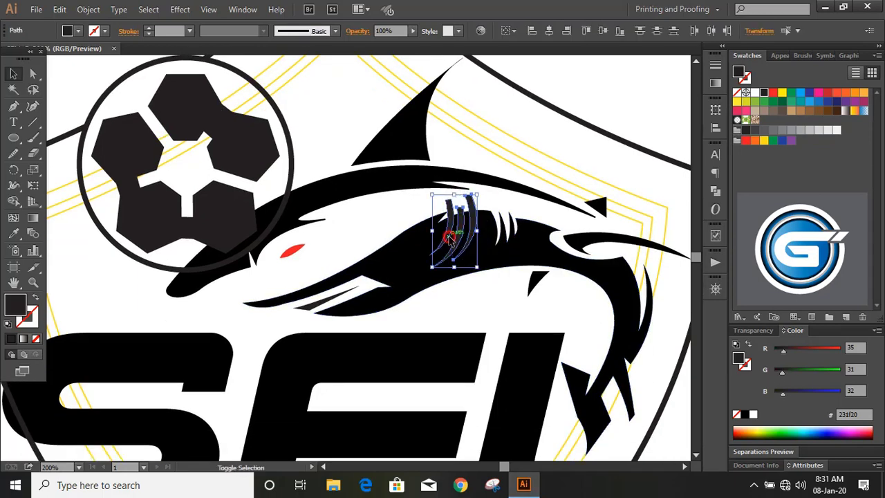
{"action": "left_click", "coordinate": [420, 251], "text": "shift"}
{"action": "left_click", "coordinate": [13, 201]}
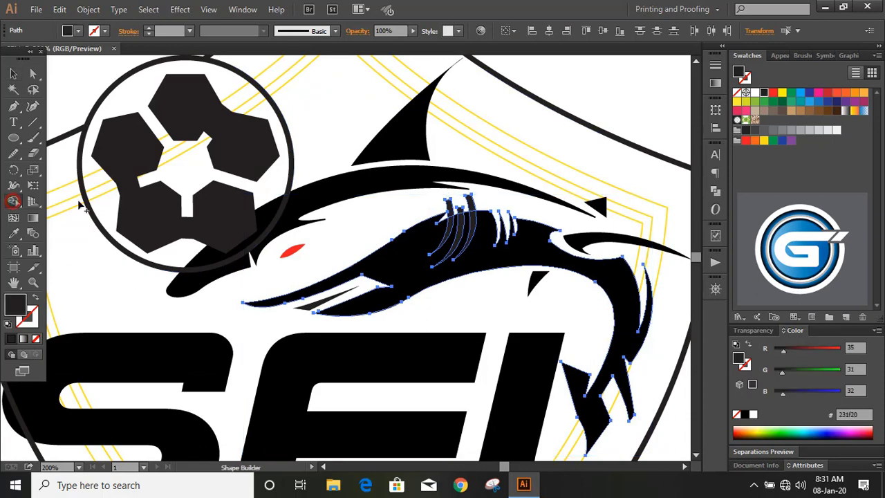
{"action": "left_click", "coordinate": [468, 202], "text": "alt"}
{"action": "left_click", "coordinate": [13, 75]}
{"action": "left_click", "coordinate": [102, 95]}
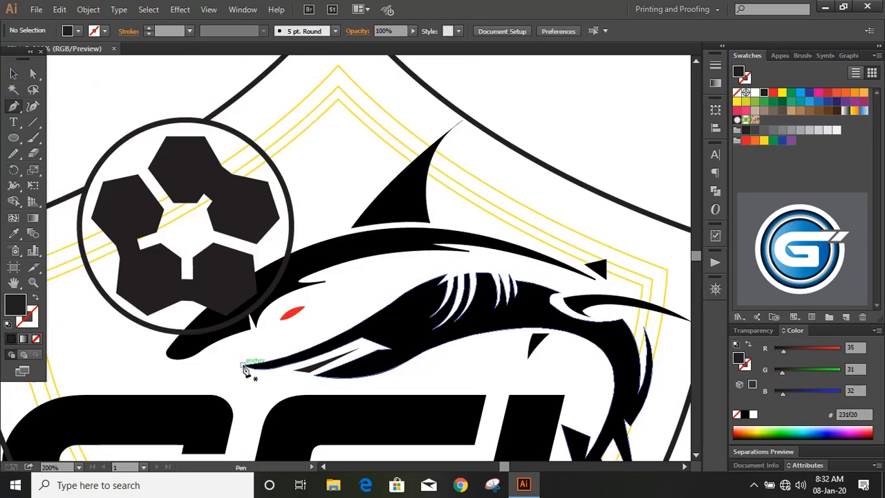
- Draw a closed shape with the Pen tool along the upper jaw edge, from the jaw tip to the gills, with a pointed spur
{"action": "left_click", "coordinate": [243, 364]}
{"action": "left_click_drag", "start_coordinate": [364, 308], "coordinate": [473, 277]}
{"action": "left_click", "coordinate": [386, 303]}
{"action": "key", "text": "ctrl+z"}
{"action": "left_click_drag", "start_coordinate": [397, 306], "coordinate": [294, 360]}
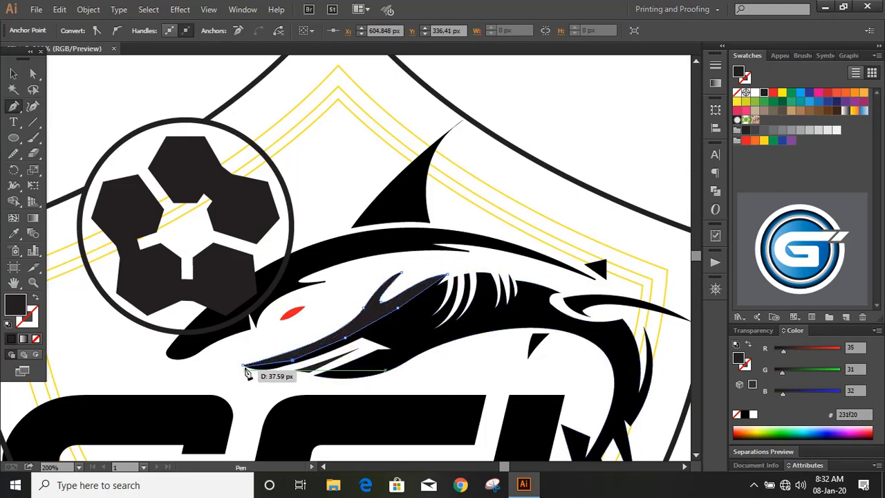
{"action": "left_click", "coordinate": [234, 365]}
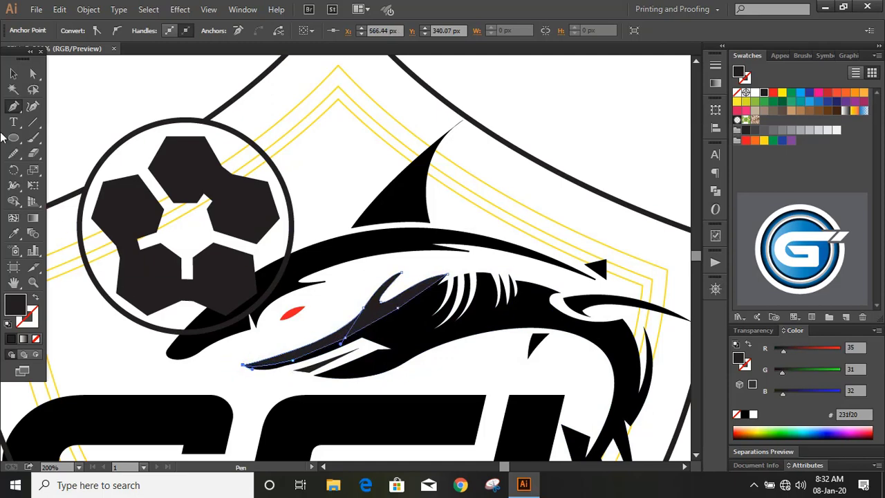
{"action": "left_click", "coordinate": [13, 73]}
{"action": "left_click", "coordinate": [81, 101]}
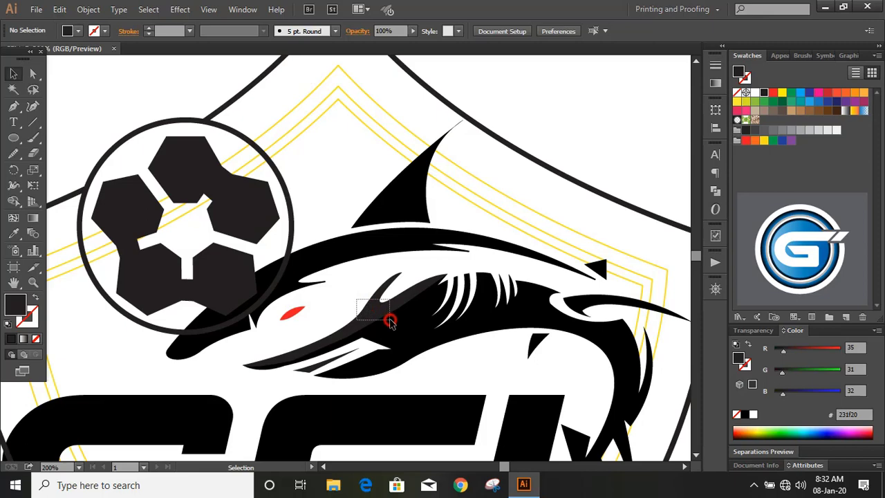
- Unite the new jaw shape with the shark's lower body
{"action": "left_click_drag", "start_coordinate": [390, 321], "coordinate": [391, 322]}
{"action": "left_click", "coordinate": [715, 193]}
{"action": "left_click", "coordinate": [564, 177]}
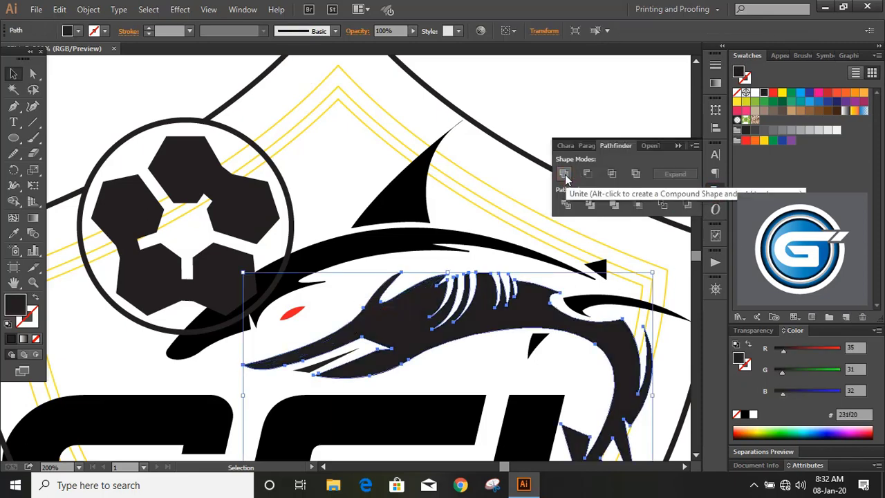
{"action": "left_click", "coordinate": [675, 146]}
{"action": "left_click", "coordinate": [583, 156]}
{"action": "key", "text": "ctrl+1"}
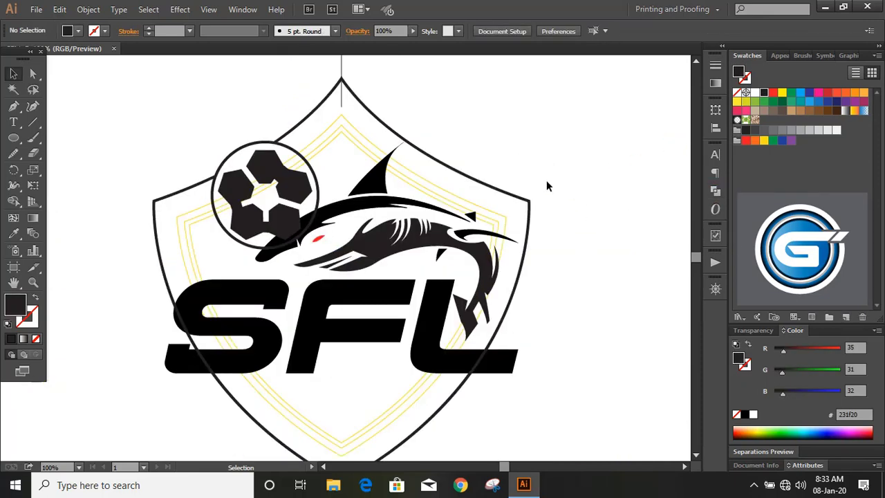
- Fill the shield border with gray 939598 and create a filled shape from the shield's interior with the Shape Builder
{"action": "left_click", "coordinate": [529, 197]}
{"action": "left_click", "coordinate": [791, 131]}
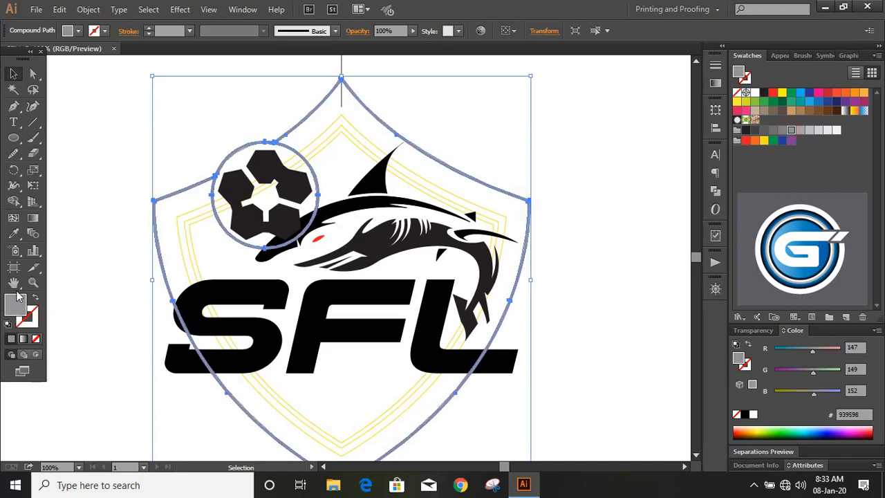
{"action": "left_click", "coordinate": [14, 202]}
{"action": "left_click", "coordinate": [169, 218]}
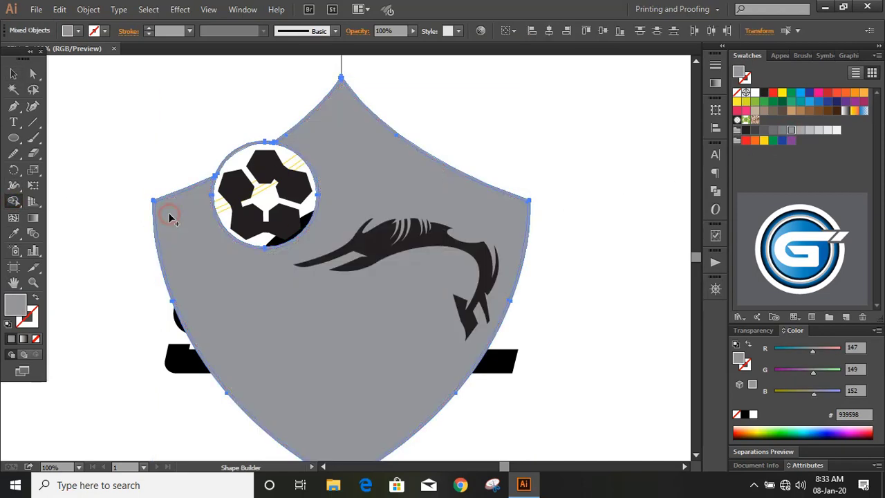
{"action": "key", "text": "v"}
{"action": "left_click", "coordinate": [129, 154]}
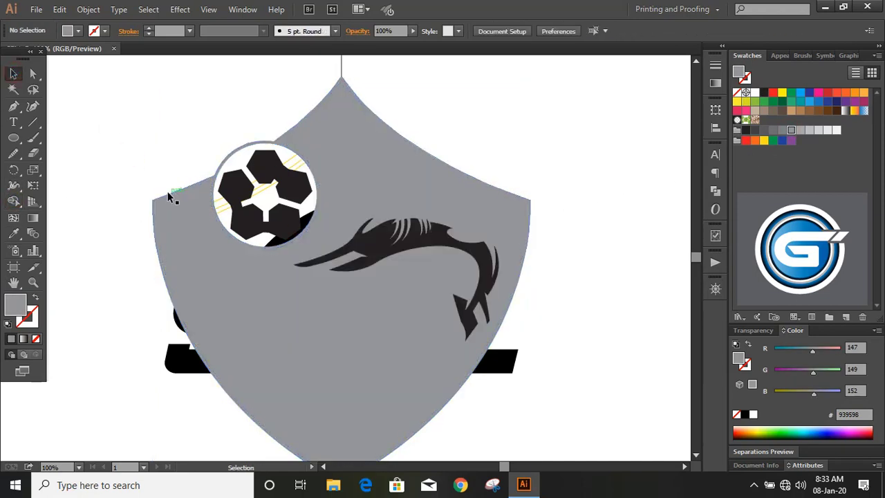
- Ungroup the shield border and its interior shape
{"action": "left_click", "coordinate": [169, 197]}
{"action": "left_click", "coordinate": [88, 9]}
{"action": "left_click", "coordinate": [127, 74]}
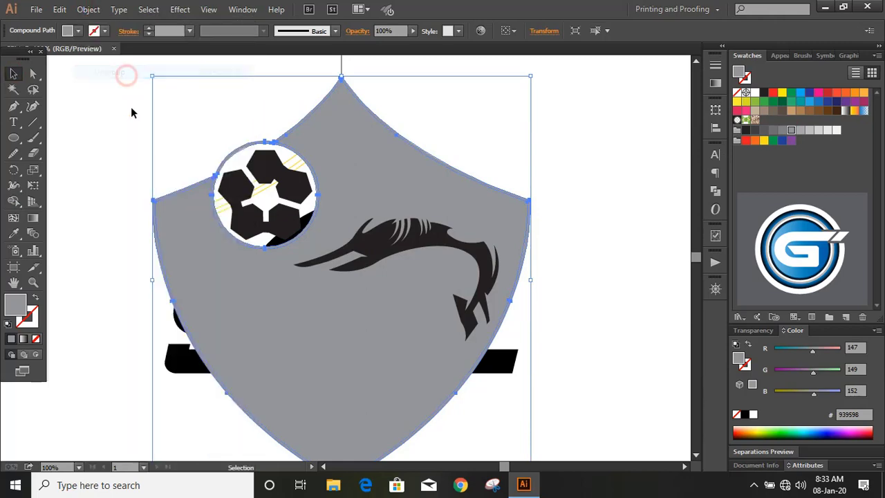
{"action": "left_click", "coordinate": [132, 108]}
- Fill the shield's interior shape with black and send it to the back
{"action": "left_click", "coordinate": [178, 220]}
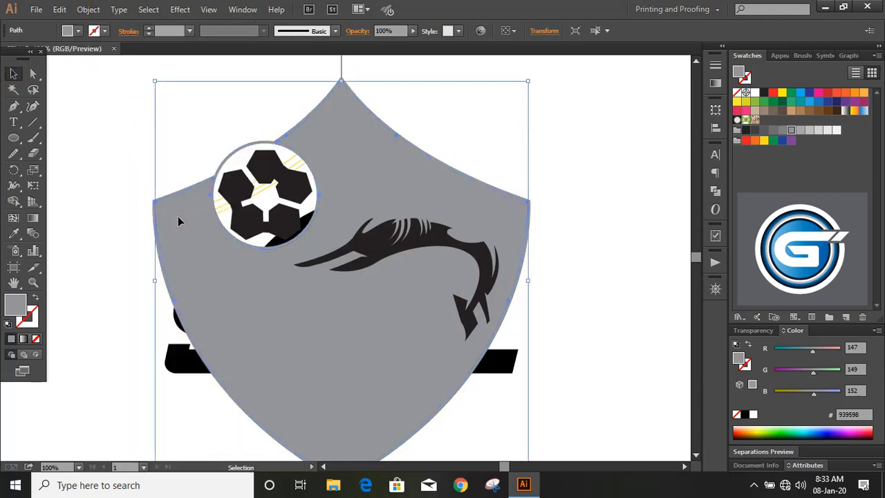
{"action": "left_click", "coordinate": [745, 415]}
{"action": "right_click", "coordinate": [446, 197]}
{"action": "mouse_move", "coordinate": [525, 379]}
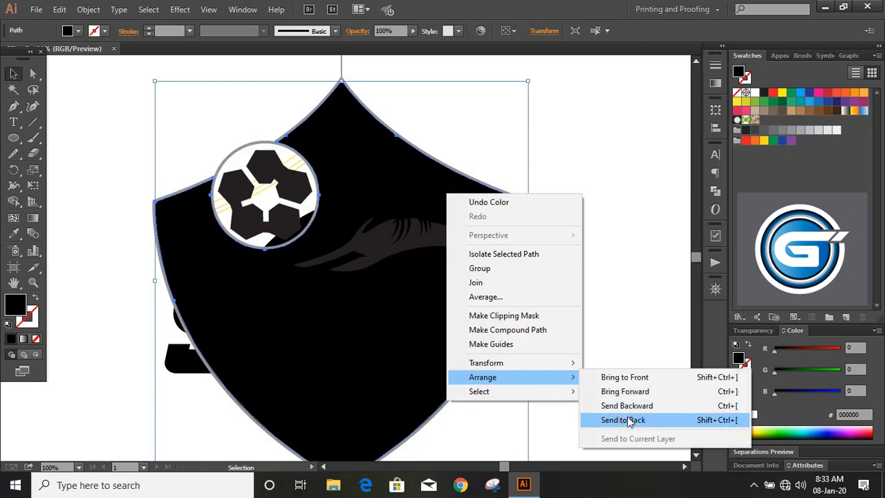
{"action": "left_click", "coordinate": [622, 420]}
{"action": "left_click", "coordinate": [592, 257]}
- Fill the shark's upper back with light blue 27aae1
{"action": "scroll", "coordinate": [589, 249], "scroll_direction": "up", "scroll_amount": 1}
{"action": "scroll", "coordinate": [391, 183], "scroll_direction": "down", "scroll_amount": 3}
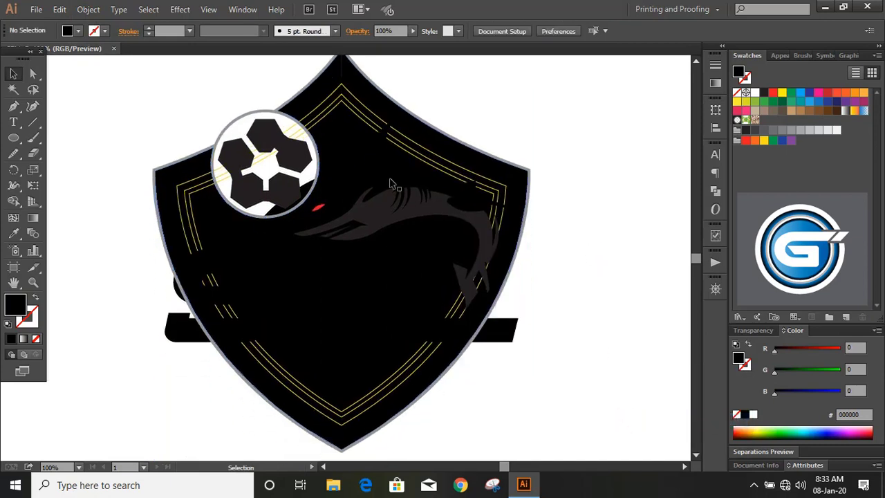
{"action": "left_click", "coordinate": [387, 180]}
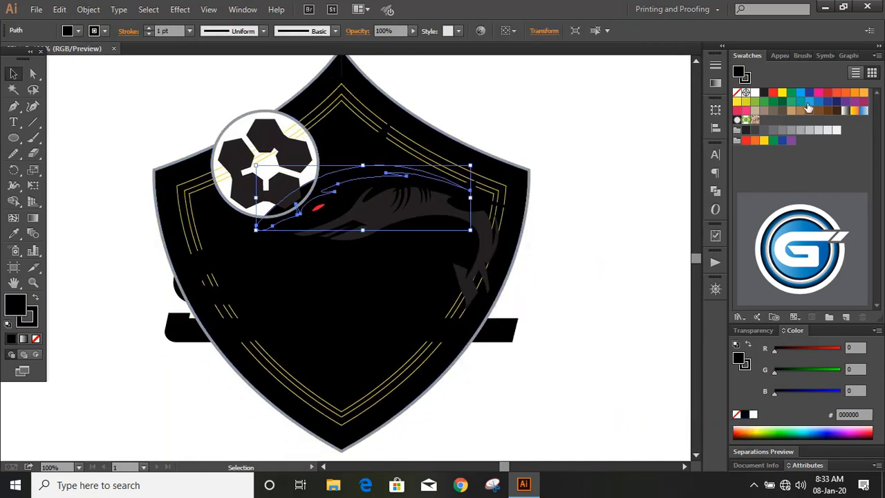
{"action": "left_click", "coordinate": [809, 103]}
{"action": "left_click", "coordinate": [637, 172]}
- Fill the SFL lettering with light gray d1d3d4
{"action": "scroll", "coordinate": [618, 206], "scroll_direction": "up", "scroll_amount": 1}
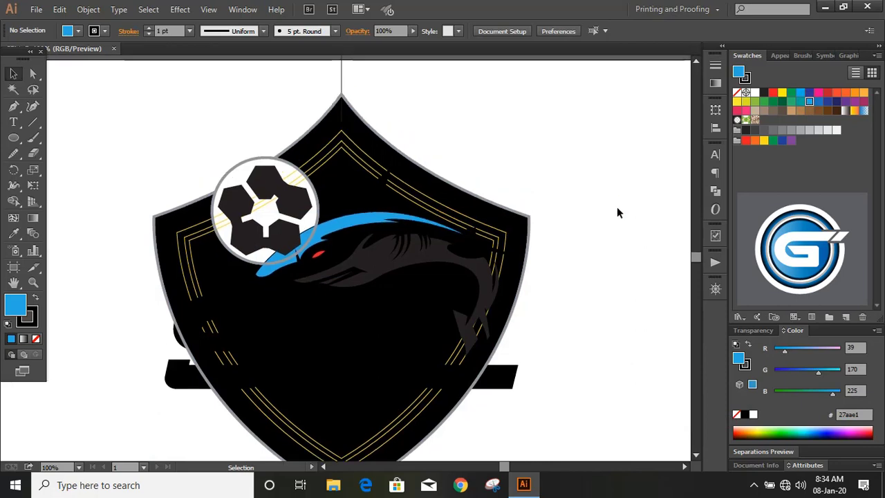
{"action": "left_click", "coordinate": [502, 386]}
{"action": "left_click", "coordinate": [818, 130]}
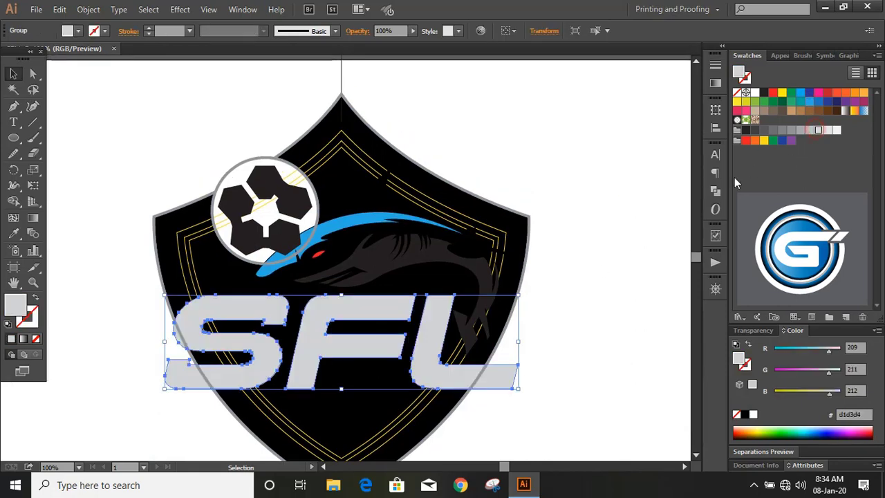
{"action": "left_click", "coordinate": [608, 249]}
- Fill the shark's lower body with gray bcbec0
{"action": "left_click", "coordinate": [462, 248]}
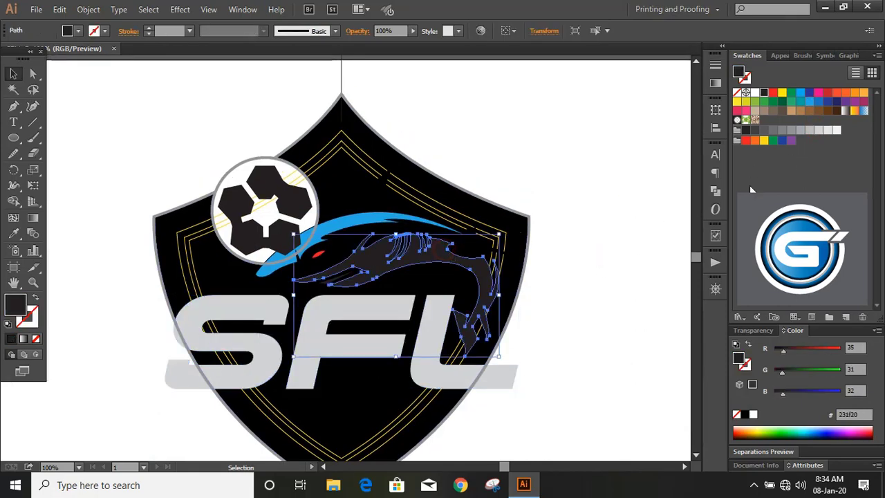
{"action": "left_click", "coordinate": [811, 131]}
{"action": "left_click", "coordinate": [603, 206]}
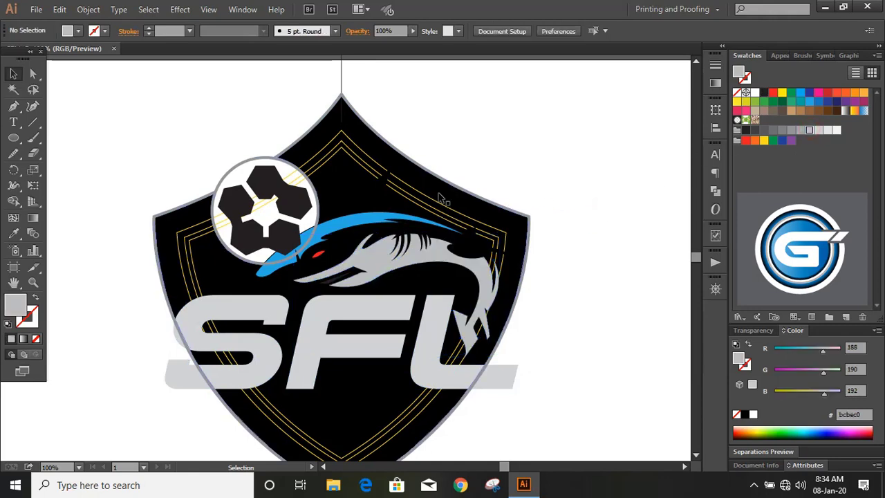
- Apply the lower body's gray to the three small black fins near the shark's tail with the Eyedropper
{"action": "left_click", "coordinate": [470, 249]}
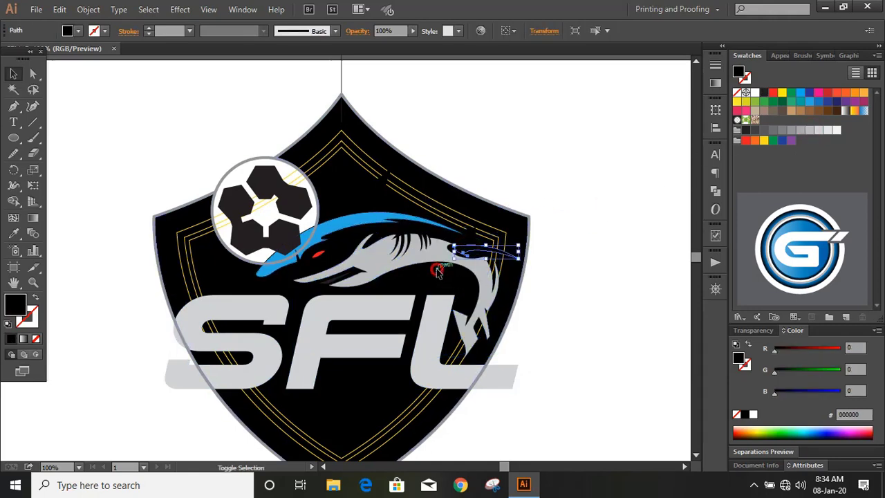
{"action": "left_click_drag", "start_coordinate": [437, 271], "coordinate": [477, 232]}
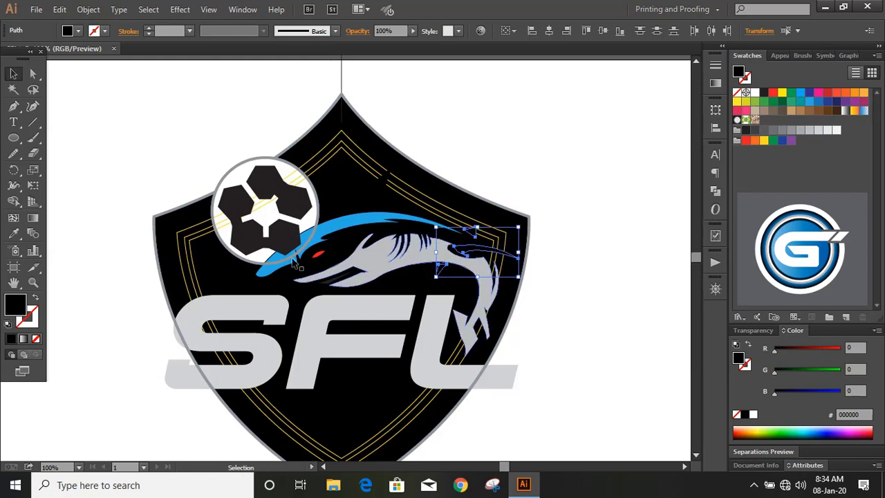
{"action": "left_click", "coordinate": [13, 233]}
{"action": "left_click", "coordinate": [365, 251]}
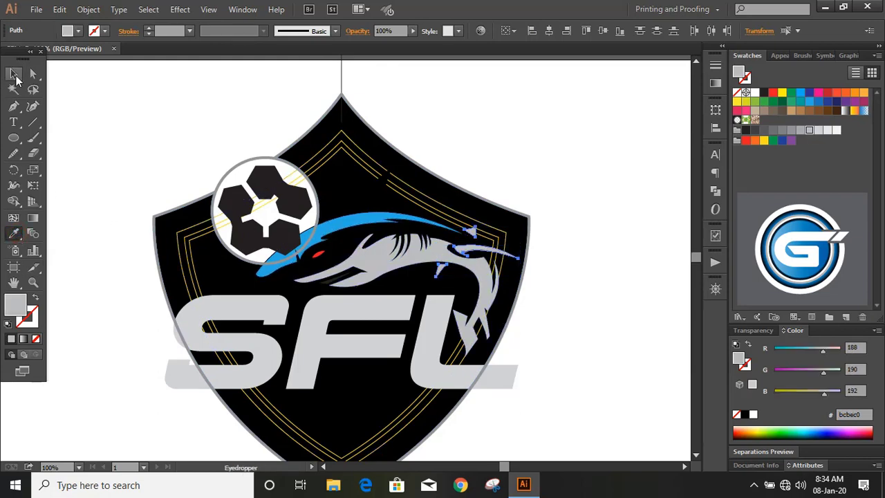
- Fill the outermost yellow-outlined shield inside the black border with very light gray e6e7e8
{"action": "left_click", "coordinate": [14, 73]}
{"action": "left_click", "coordinate": [118, 142]}
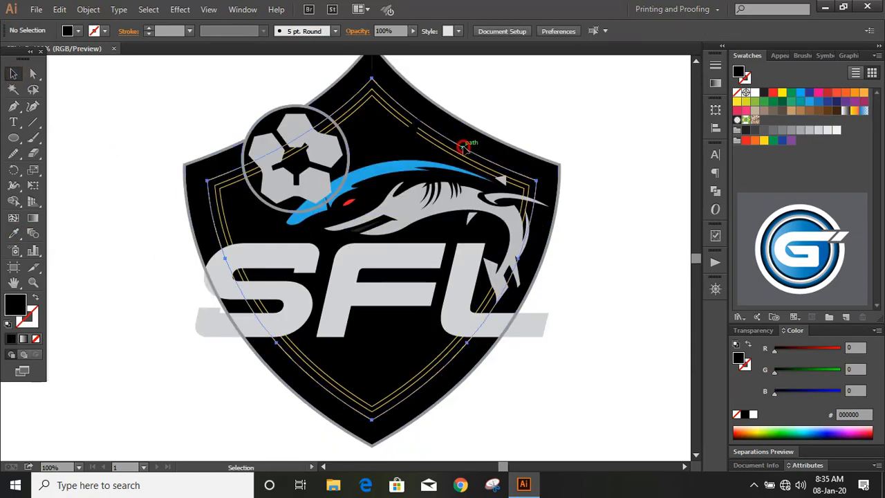
{"action": "left_click", "coordinate": [463, 147]}
{"action": "left_click", "coordinate": [828, 130]}
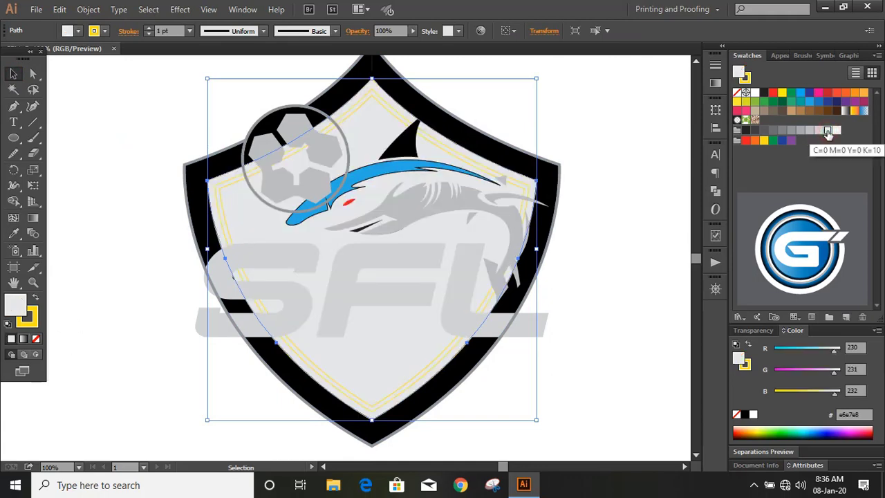
- Fill the middle yellow-outlined shield with light blue 27aae1
{"action": "left_click", "coordinate": [607, 191]}
{"action": "left_click", "coordinate": [484, 163]}
{"action": "left_click", "coordinate": [814, 103]}
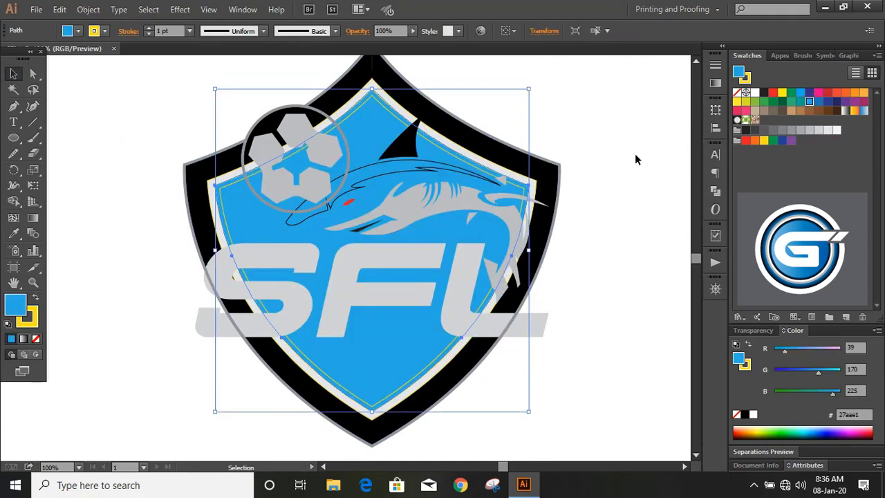
- Fill the innermost shield with teal 00a79d
{"action": "left_click", "coordinate": [635, 154]}
{"action": "left_click", "coordinate": [468, 163]}
{"action": "left_click", "coordinate": [800, 103]}
{"action": "left_click", "coordinate": [607, 238]}
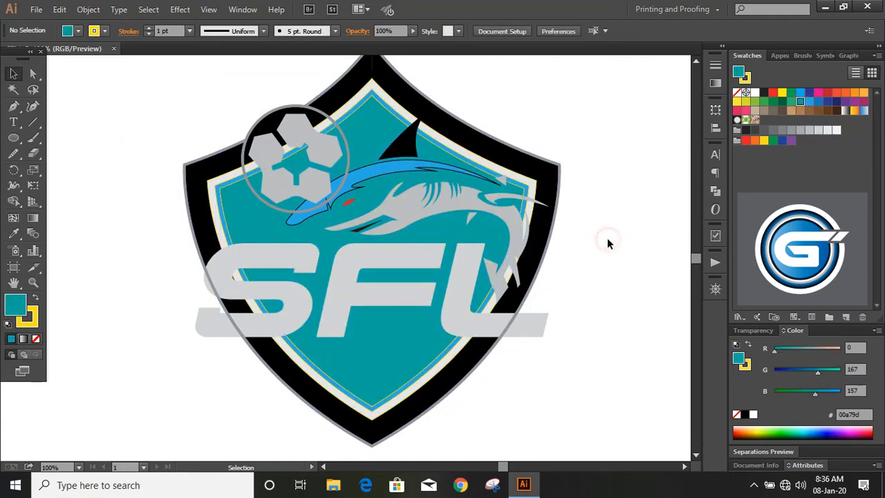
- Draw a curved path around the outside of the letter S with the Pen tool, starting and ending on the shield's edge
{"action": "key", "text": "ctrl+="}
{"action": "key", "text": "p"}
{"action": "left_click_drag", "start_coordinate": [117, 159], "coordinate": [89, 186]}
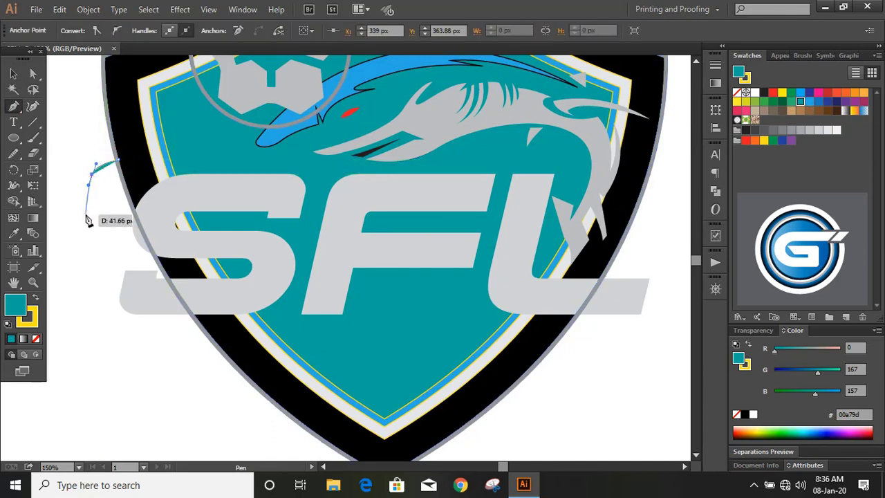
{"action": "scroll", "coordinate": [74, 234], "scroll_direction": "down", "scroll_amount": 2}
{"action": "left_click", "coordinate": [67, 237]}
{"action": "scroll", "coordinate": [152, 284], "scroll_direction": "down", "scroll_amount": 1}
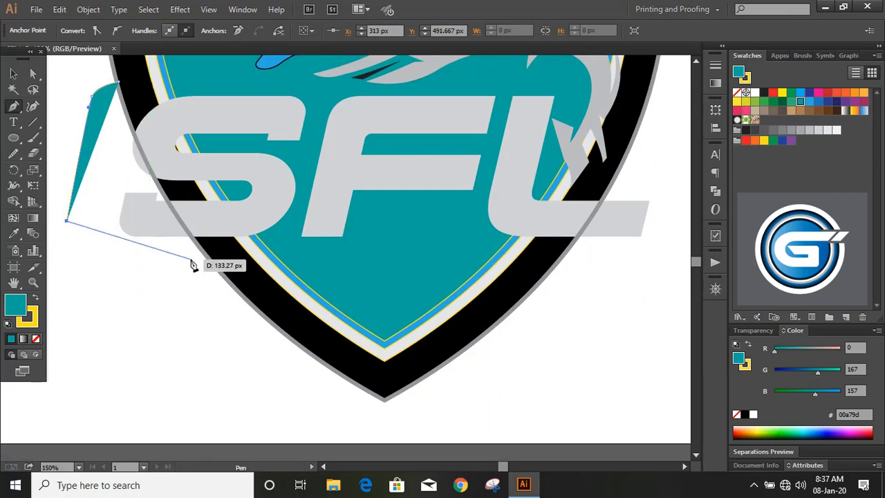
{"action": "left_click_drag", "start_coordinate": [209, 253], "coordinate": [358, 221]}
- Remove the fill from the path around the S, keeping only its yellow stroke
{"action": "key", "text": "v"}
{"action": "left_click", "coordinate": [36, 338]}
{"action": "left_click", "coordinate": [29, 320]}
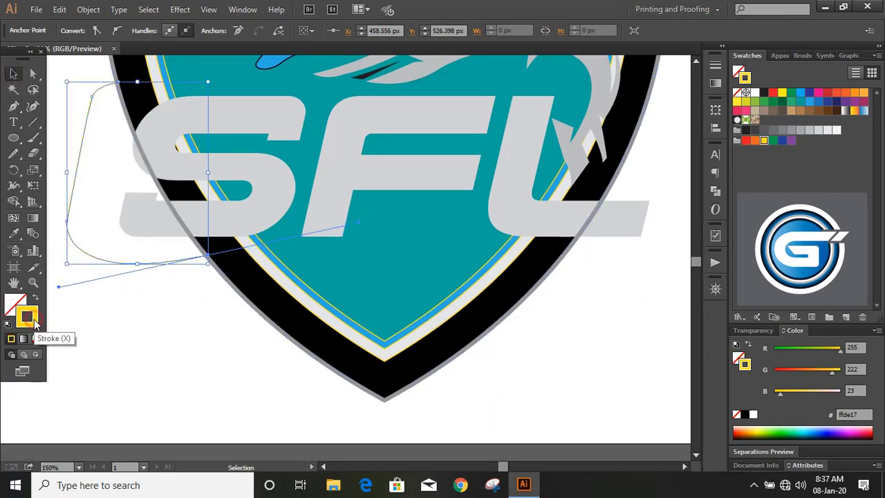
{"action": "left_click", "coordinate": [97, 314]}
- Draw a matching path around the outside of the letter L with the Pen tool, from the shield's edge near the tail to below the letter
{"action": "key", "text": "p"}
{"action": "scroll", "coordinate": [415, 208], "scroll_direction": "up", "scroll_amount": 4}
{"action": "scroll", "coordinate": [415, 207], "scroll_direction": "right", "scroll_amount": 4}
{"action": "mouse_move", "coordinate": [521, 156]}
{"action": "left_mouse_down"}
{"action": "mouse_move", "coordinate": [557, 225]}
{"action": "mouse_move", "coordinate": [529, 237]}
{"action": "mouse_move", "coordinate": [542, 220]}
{"action": "left_mouse_up"}
{"action": "left_click", "coordinate": [543, 202]}
{"action": "scroll", "coordinate": [557, 226], "scroll_direction": "down", "scroll_amount": 2}
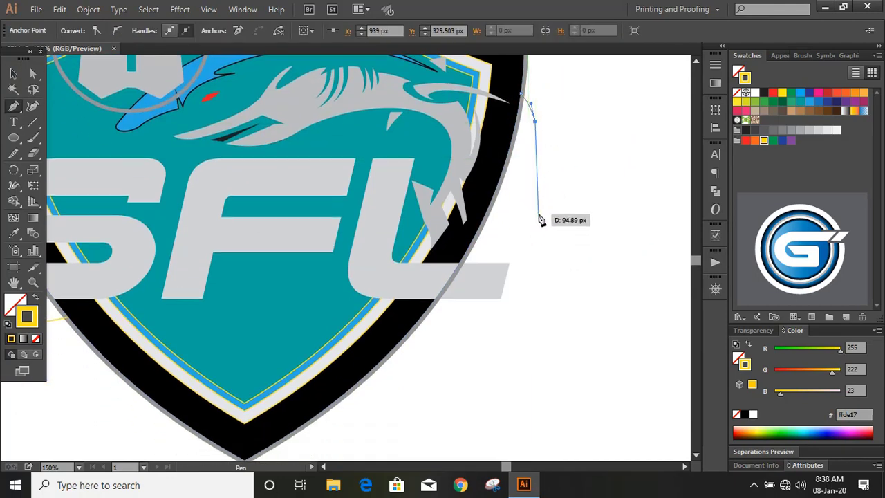
{"action": "left_click_drag", "start_coordinate": [554, 172], "coordinate": [546, 210]}
{"action": "scroll", "coordinate": [538, 254], "scroll_direction": "down", "scroll_amount": 3}
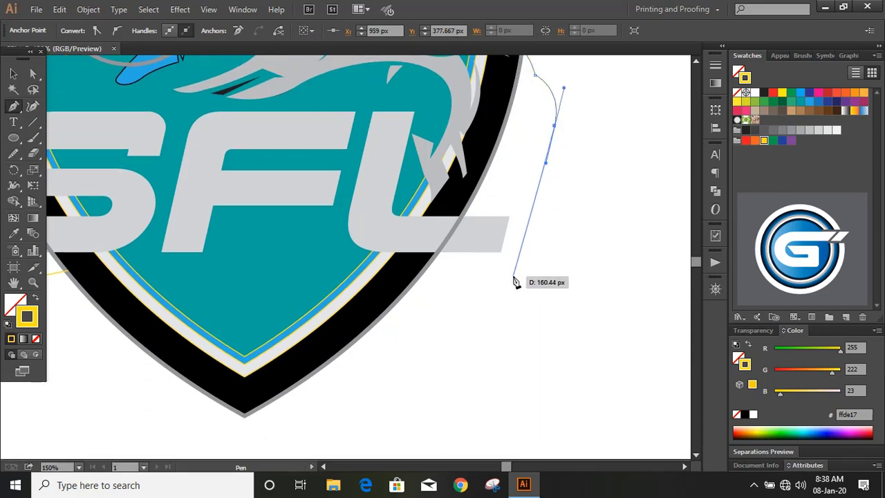
{"action": "left_click", "coordinate": [528, 268]}
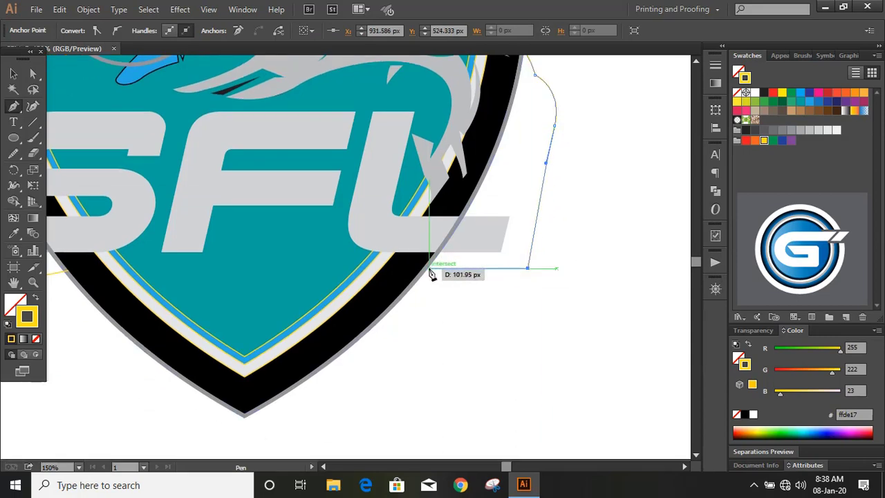
{"action": "left_click", "coordinate": [425, 269]}
{"action": "left_click", "coordinate": [13, 73]}
{"action": "left_click", "coordinate": [469, 327]}
- Give both side paths a near-black 231f20 stroke with a weight of 6 pt
{"action": "key", "text": "ctrl+minus"}
{"action": "scroll", "coordinate": [468, 327], "scroll_direction": "up", "scroll_amount": 2}
{"action": "left_click", "coordinate": [89, 230]}
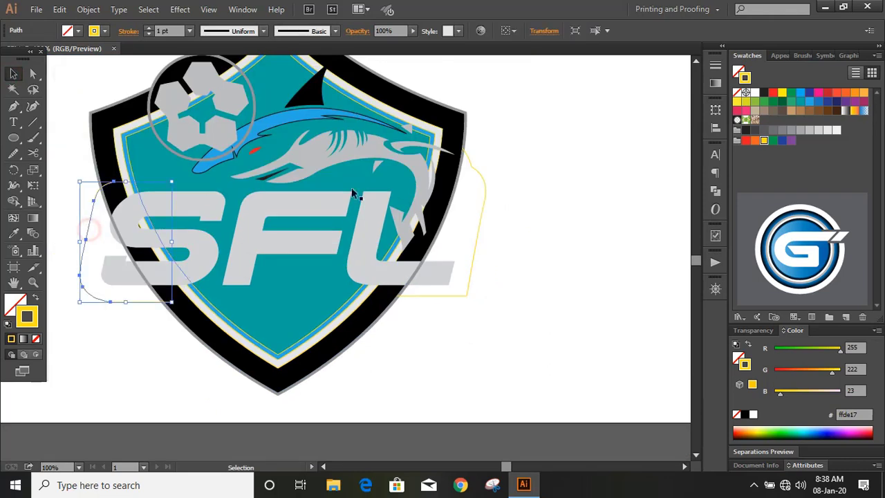
{"action": "left_click", "coordinate": [485, 217], "text": "shift"}
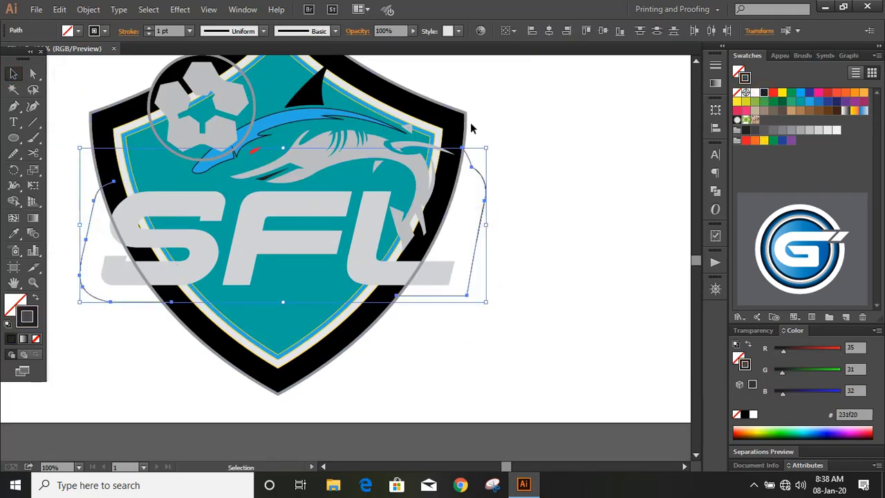
{"action": "left_click", "coordinate": [150, 31]}
{"action": "left_click", "coordinate": [149, 32]}
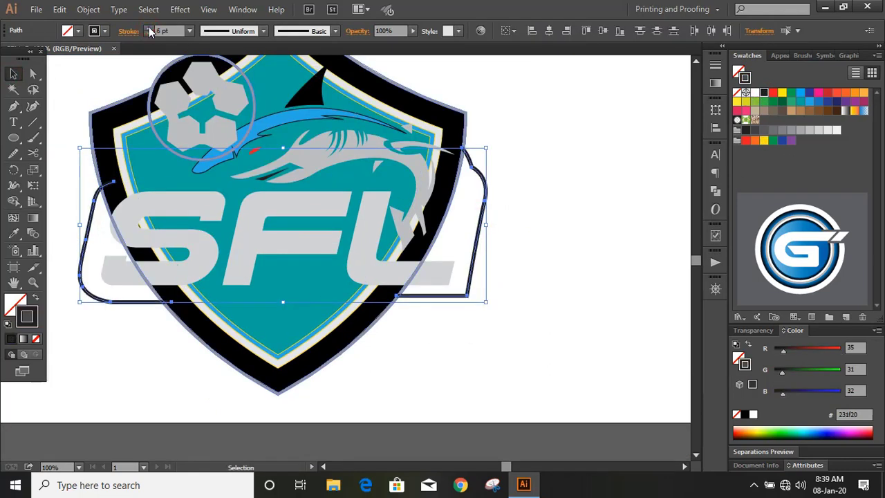
{"action": "left_click", "coordinate": [149, 31]}
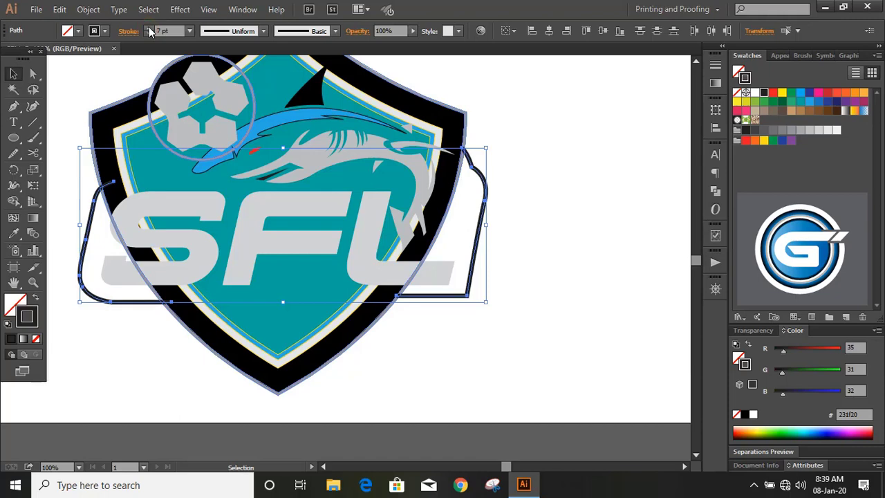
{"action": "left_click", "coordinate": [149, 33]}
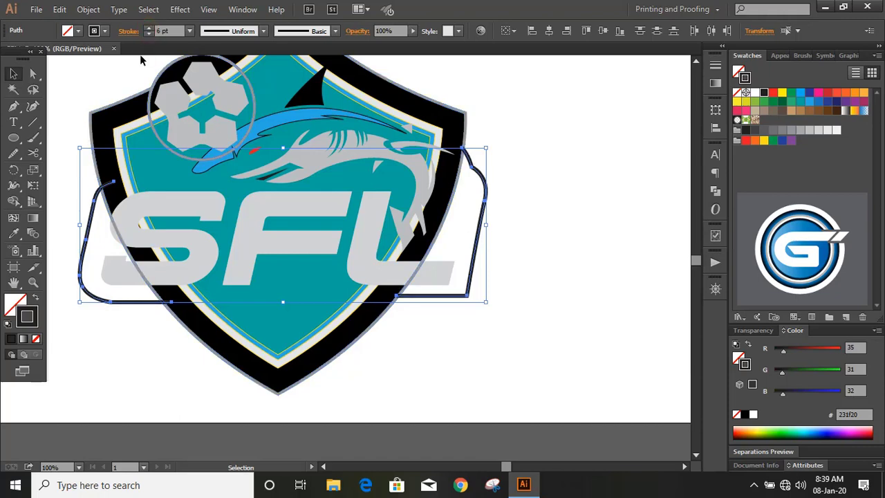
- Expand the fill and stroke of both side paths into shapes
{"action": "left_click", "coordinate": [88, 9]}
{"action": "left_click", "coordinate": [121, 145]}
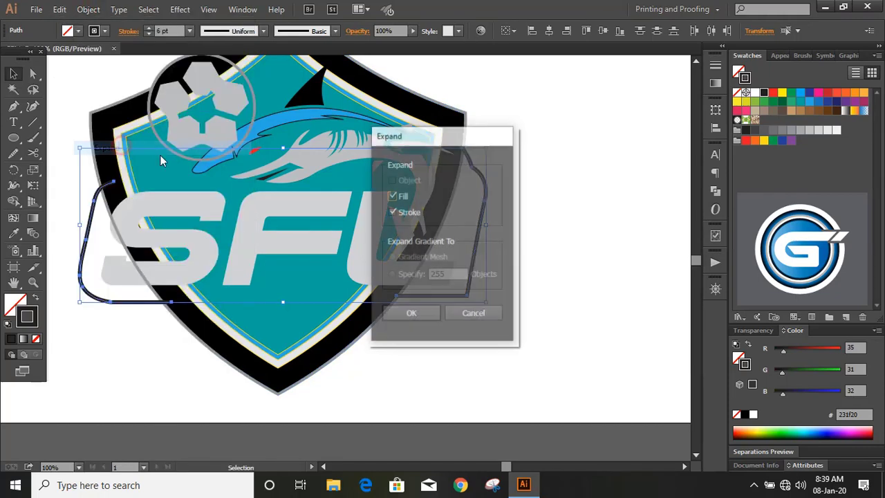
{"action": "left_click", "coordinate": [410, 313]}
- Merge the side outlines with the shield border and ball ring using Shape Builder and Pathfinder Unite, and fill the result with light gray d1d3d4
{"action": "left_click", "coordinate": [13, 200]}
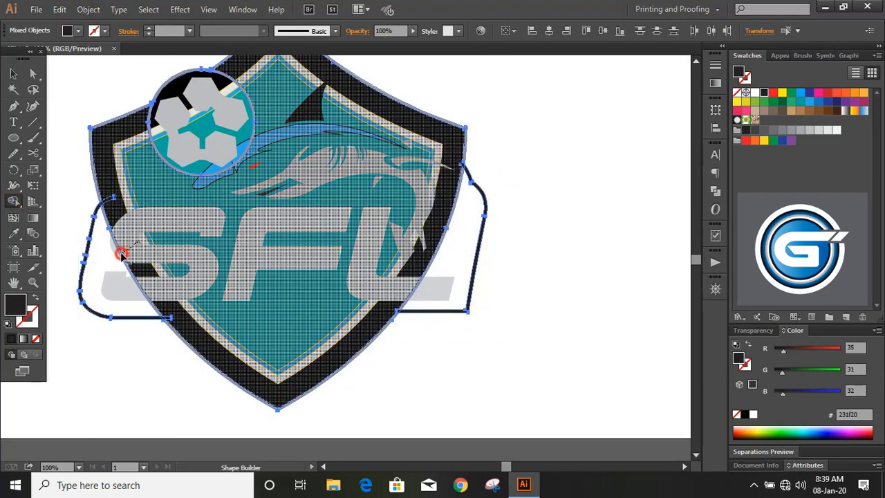
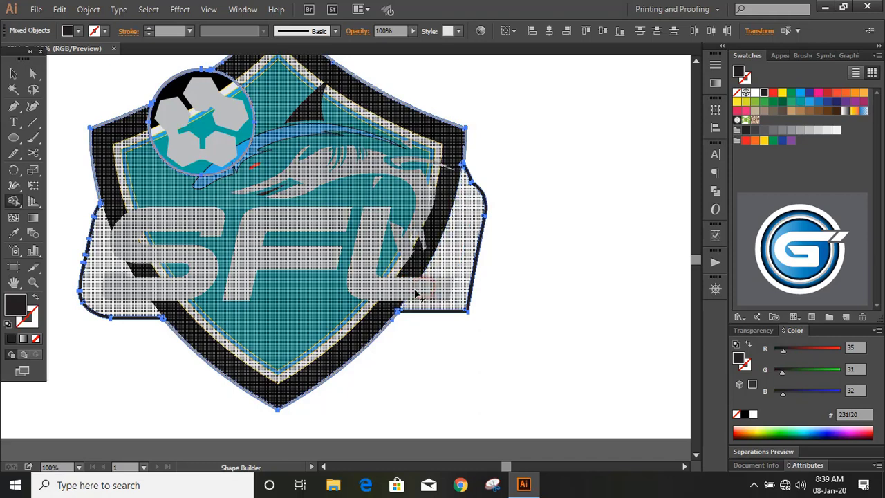
{"action": "left_click", "coordinate": [14, 73]}
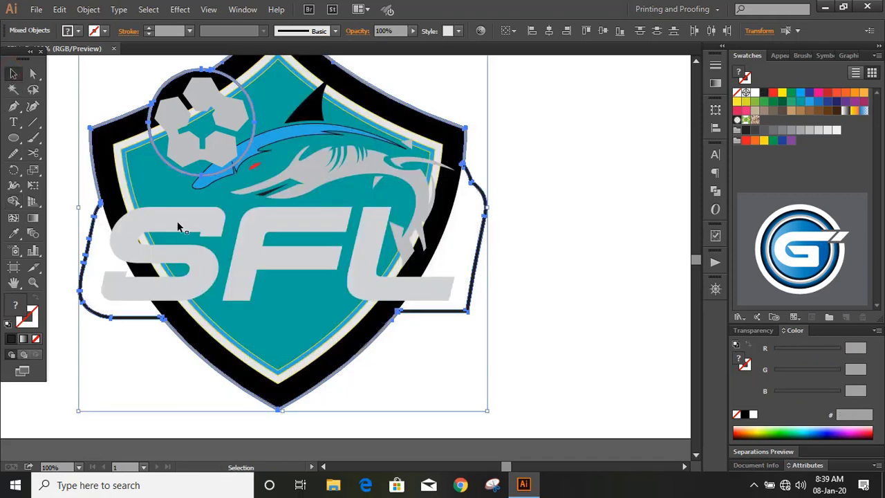
{"action": "left_click", "coordinate": [714, 194]}
{"action": "left_click", "coordinate": [563, 174]}
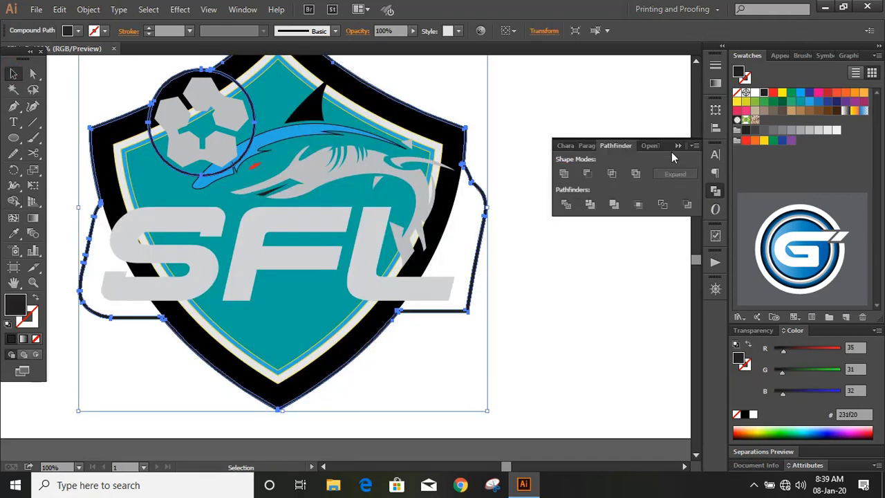
{"action": "left_click", "coordinate": [679, 144]}
{"action": "left_click", "coordinate": [549, 178]}
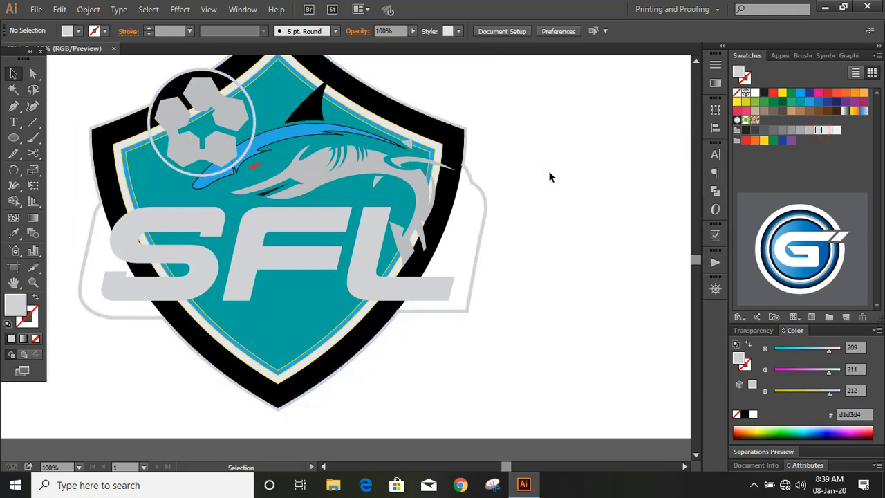
- Delete the black shield that lies behind the inner shields
{"action": "left_click_drag", "start_coordinate": [455, 135], "coordinate": [583, 253]}
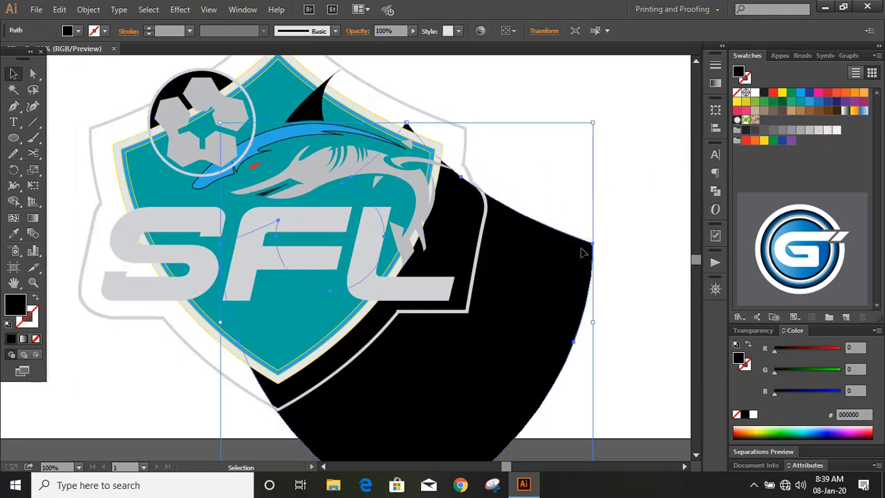
{"action": "key", "text": "Delete"}
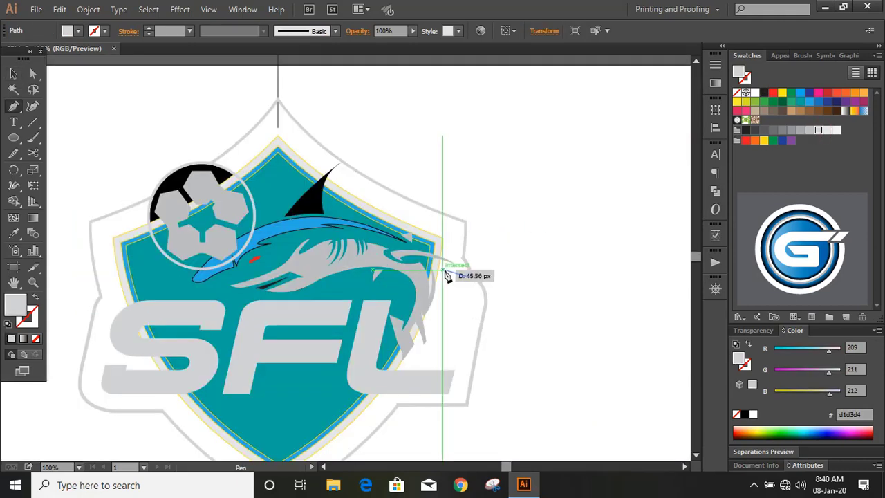
- Draw a small curved, pointed light gray accent with the Pen tool, joining the outline beside the shark's tail
{"action": "left_click", "coordinate": [443, 271]}
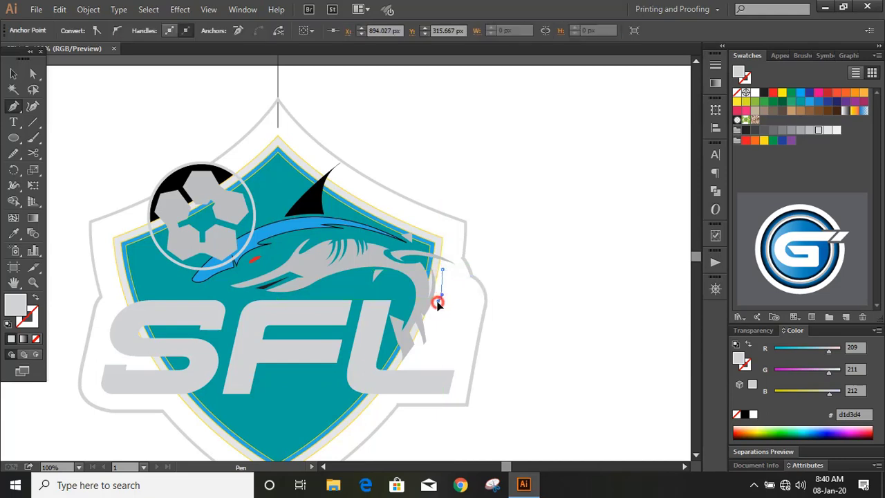
{"action": "left_click_drag", "start_coordinate": [439, 299], "coordinate": [433, 309]}
{"action": "left_click", "coordinate": [440, 299]}
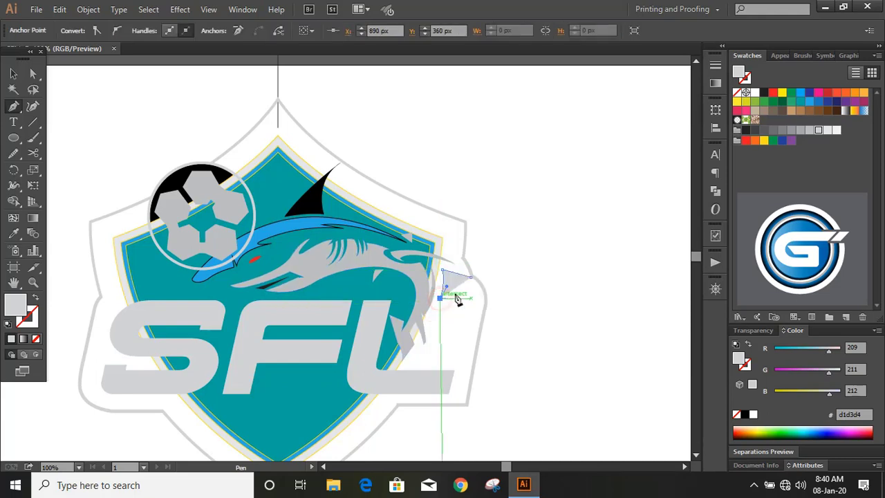
{"action": "scroll", "coordinate": [476, 307], "scroll_direction": "up", "scroll_amount": 1}
{"action": "left_click", "coordinate": [450, 322]}
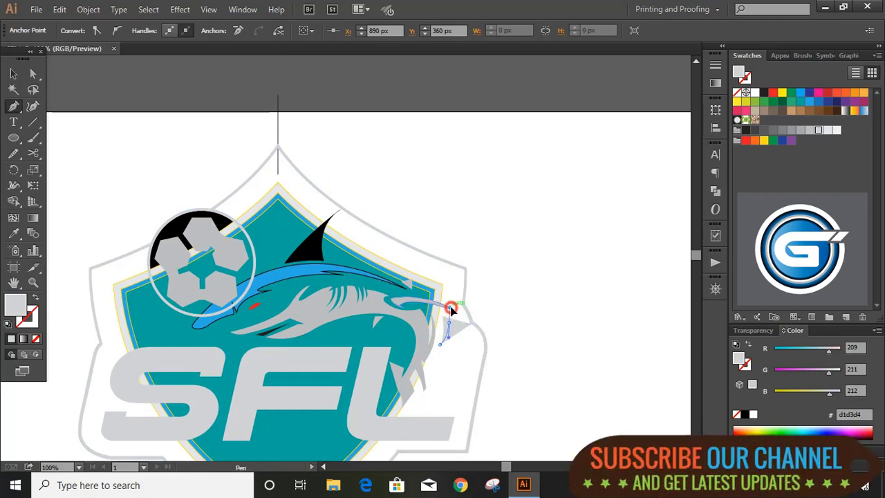
{"action": "left_click_drag", "start_coordinate": [451, 310], "coordinate": [470, 318]}
{"action": "left_click", "coordinate": [450, 323]}
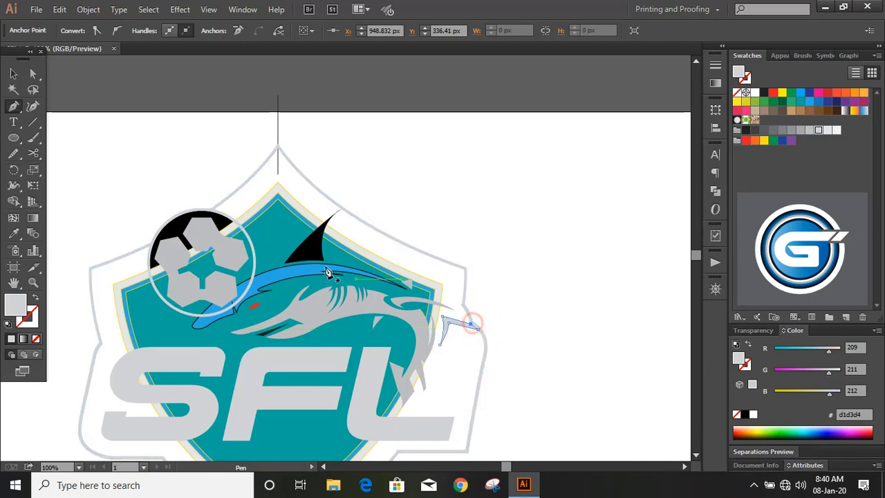
{"action": "left_click", "coordinate": [14, 73]}
{"action": "left_click", "coordinate": [94, 124]}
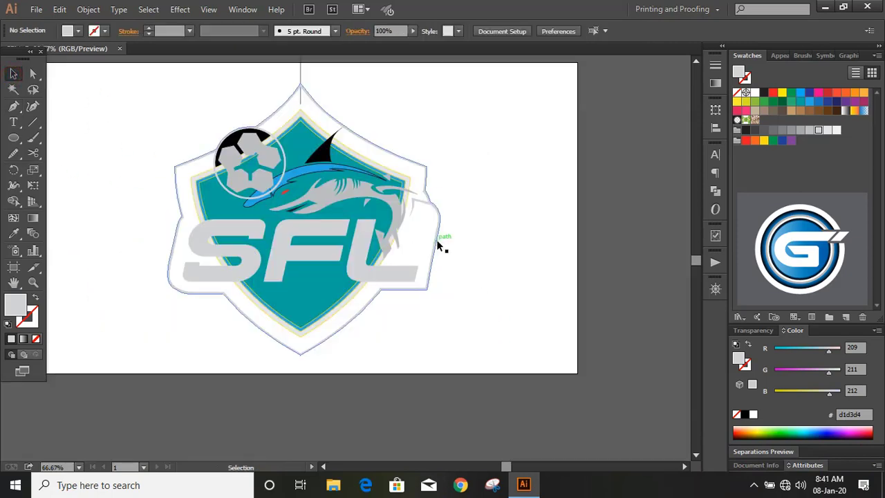
- Fill the area enclosed by the merged logo outline with near-black 231f20 using Shape Builder
{"action": "left_click", "coordinate": [436, 240]}
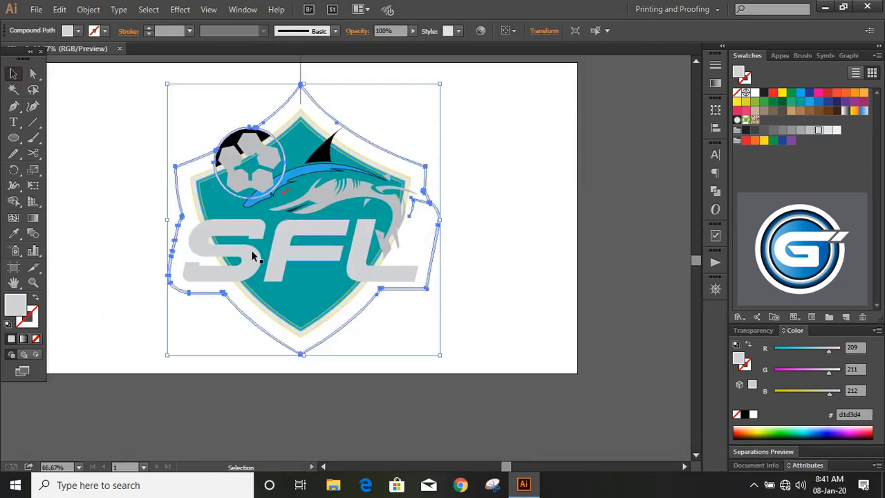
{"action": "left_click", "coordinate": [13, 201]}
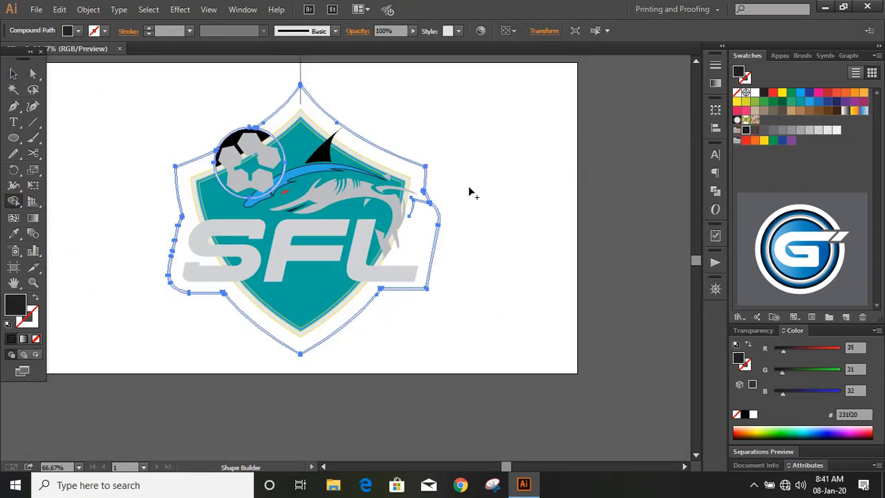
{"action": "left_click", "coordinate": [406, 177]}
{"action": "left_click", "coordinate": [13, 74]}
{"action": "left_click", "coordinate": [75, 122]}
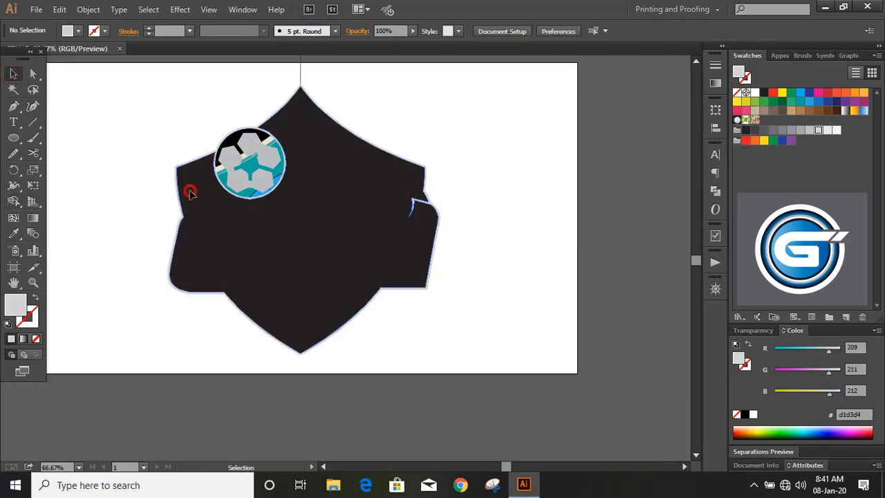
- Send the near-black background shape to the back, behind the shields, shark and lettering
{"action": "left_click", "coordinate": [190, 193]}
{"action": "right_click", "coordinate": [191, 194]}
{"action": "mouse_move", "coordinate": [267, 375]}
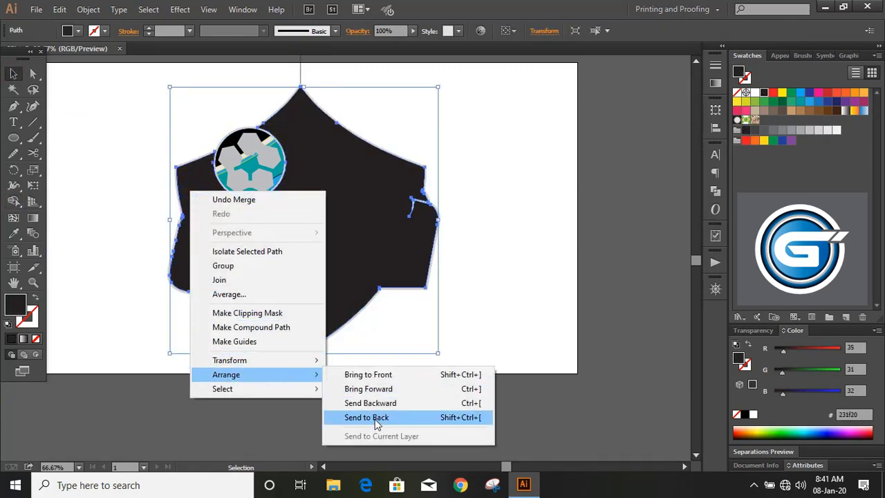
{"action": "left_click", "coordinate": [363, 418]}
{"action": "left_click", "coordinate": [303, 397]}
- Select the innermost teal shield and open the Neutral swatch library, enlarged and placed beside the logo
{"action": "key", "text": "ctrl+1"}
{"action": "left_click", "coordinate": [276, 358]}
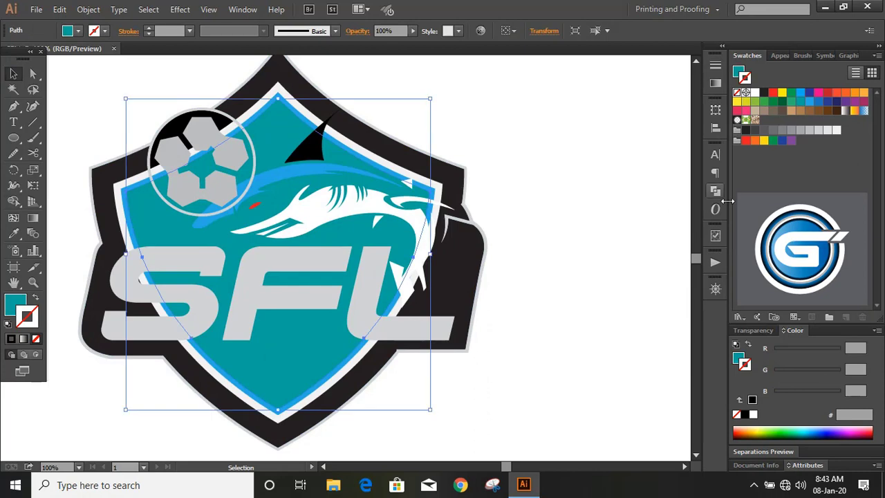
{"action": "left_click", "coordinate": [738, 318]}
{"action": "left_click", "coordinate": [771, 312]}
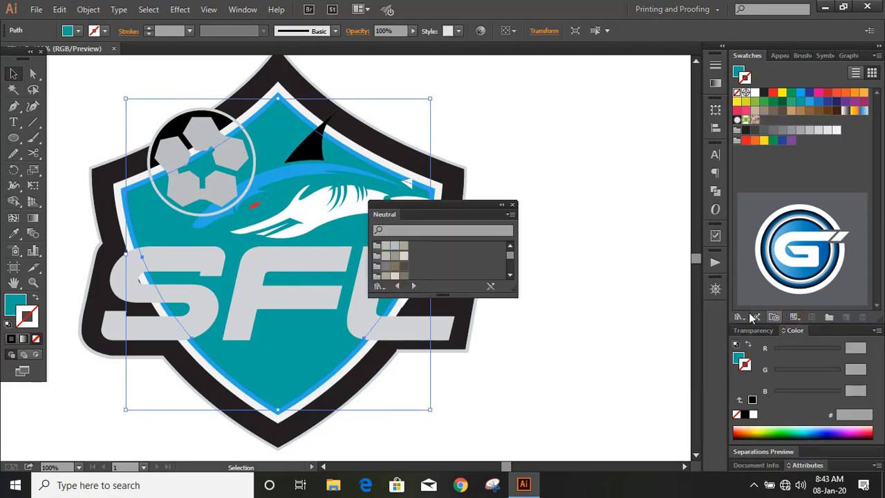
{"action": "left_click_drag", "start_coordinate": [476, 293], "coordinate": [476, 375]}
{"action": "left_click_drag", "start_coordinate": [467, 205], "coordinate": [572, 207]}
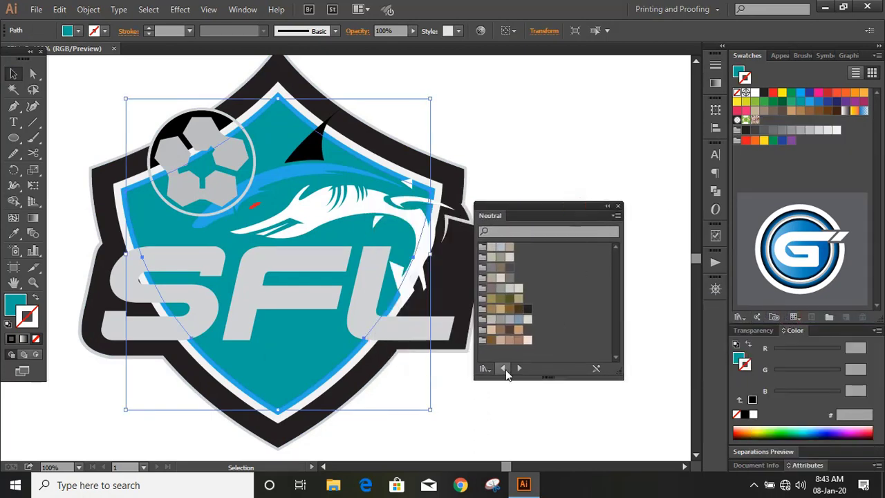
- Fill the innermost shield with dark teal 008080 from the System (Windows) swatch library
{"action": "left_click", "coordinate": [505, 367]}
{"action": "left_click", "coordinate": [504, 368]}
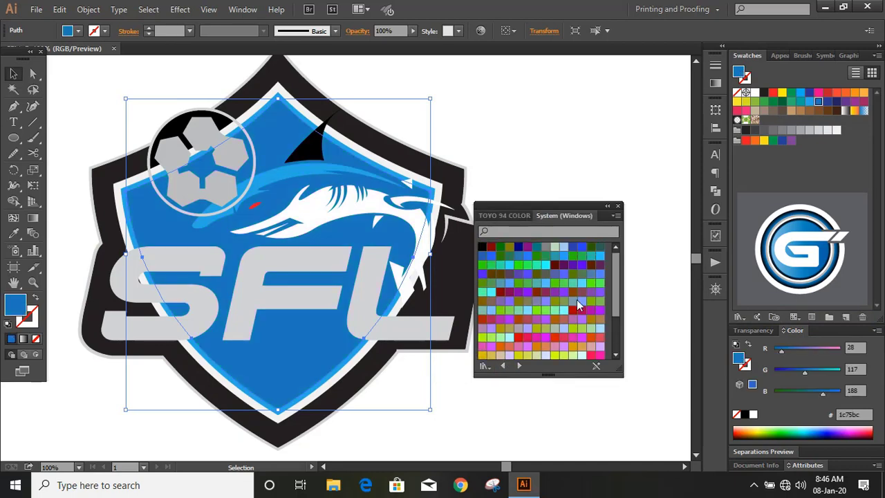
{"action": "left_click", "coordinate": [537, 248]}
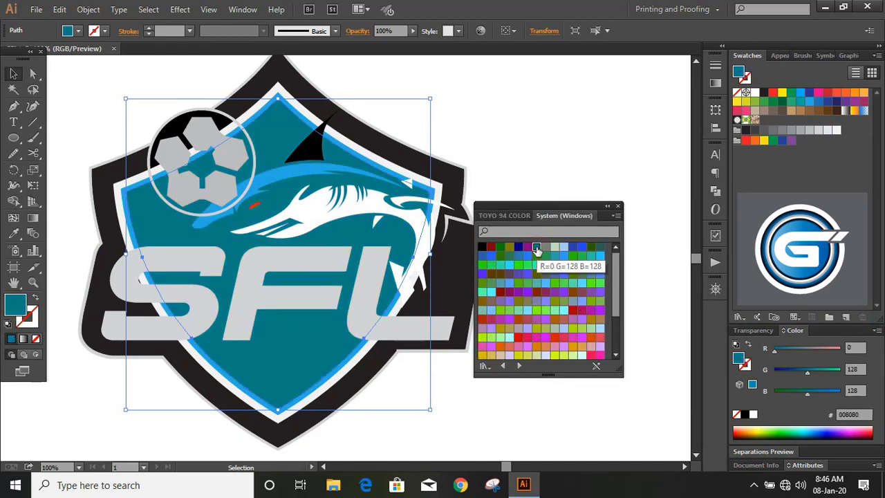
{"action": "scroll", "coordinate": [558, 291], "scroll_direction": "down", "scroll_amount": 3}
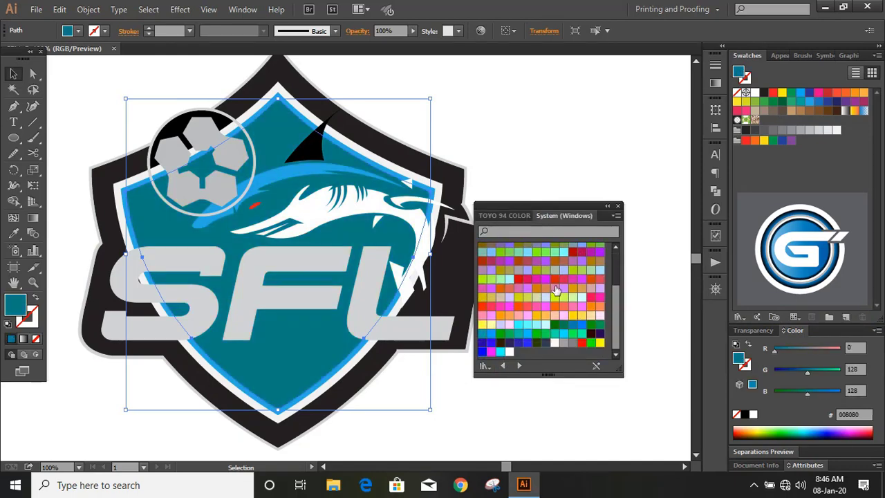
{"action": "scroll", "coordinate": [559, 292], "scroll_direction": "up", "scroll_amount": 5}
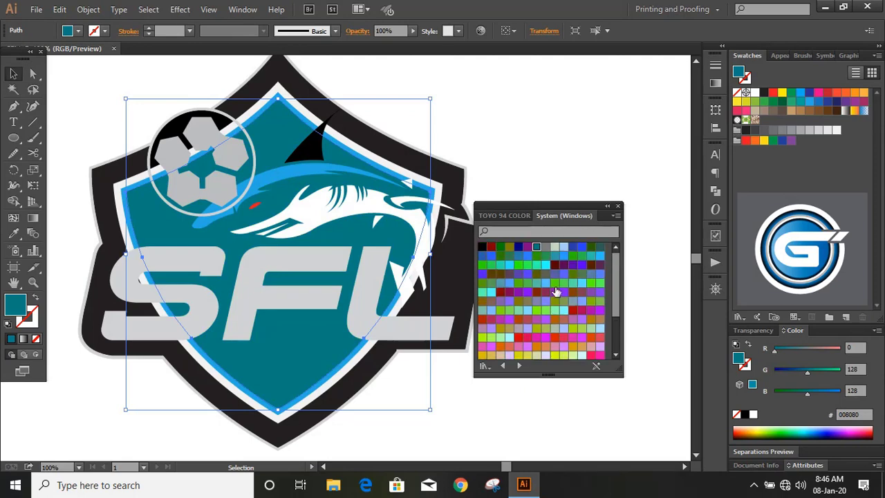
{"action": "left_click", "coordinate": [602, 257]}
{"action": "left_click", "coordinate": [537, 248]}
{"action": "left_click", "coordinate": [519, 366]}
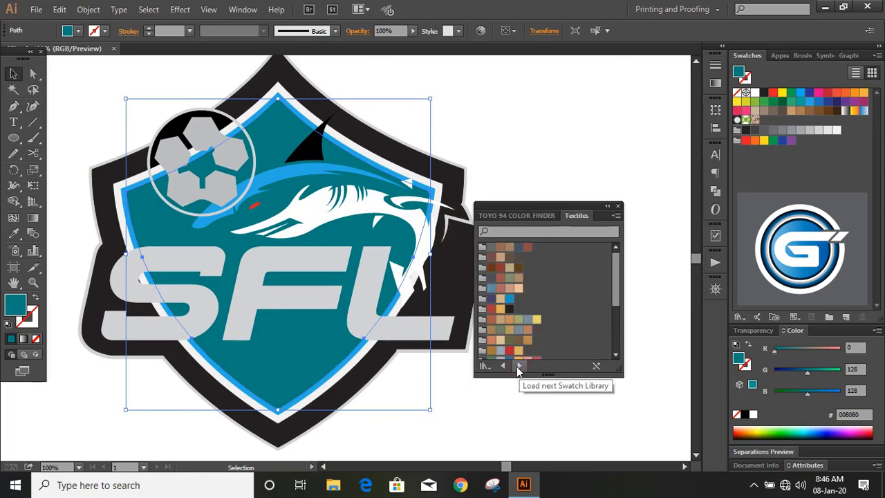
{"action": "left_click", "coordinate": [503, 366]}
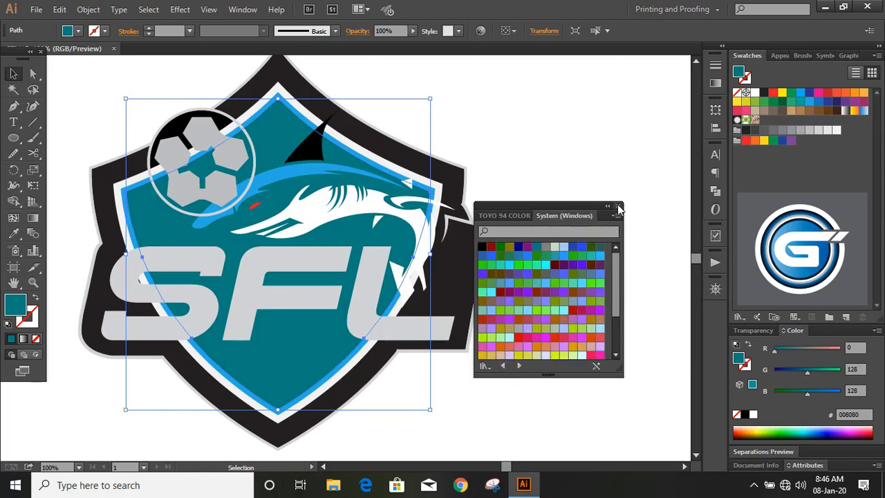
- Recolor the bright blue shield behind the innermost one to teal-blue 2a9faa, leaving nothing selected
{"action": "left_click", "coordinate": [436, 188]}
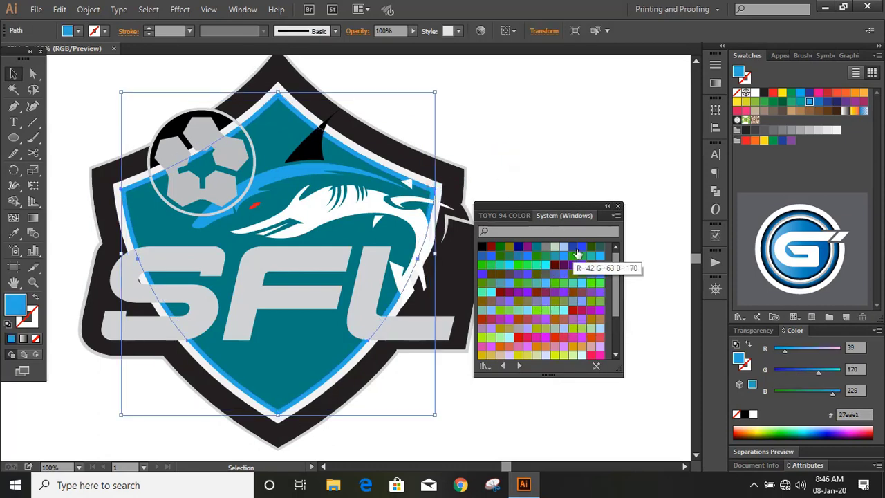
{"action": "left_click", "coordinate": [554, 257]}
{"action": "left_click", "coordinate": [543, 148]}
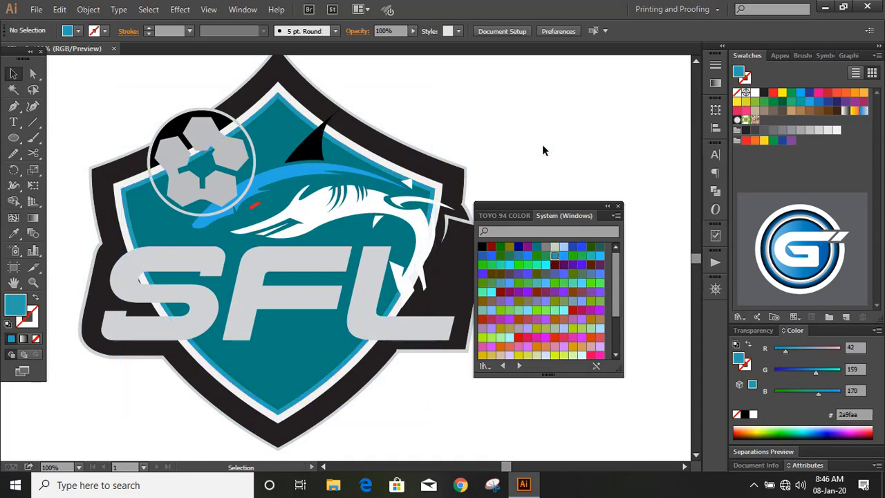
- Draw an open Pen path from the shield's left edge horizontally toward the shark, curving under its snout and back up to the ball's lower rim
{"action": "key", "text": "p"}
{"action": "scroll", "coordinate": [97, 187], "scroll_direction": "up", "scroll_amount": 1}
{"action": "left_click", "coordinate": [139, 259]}
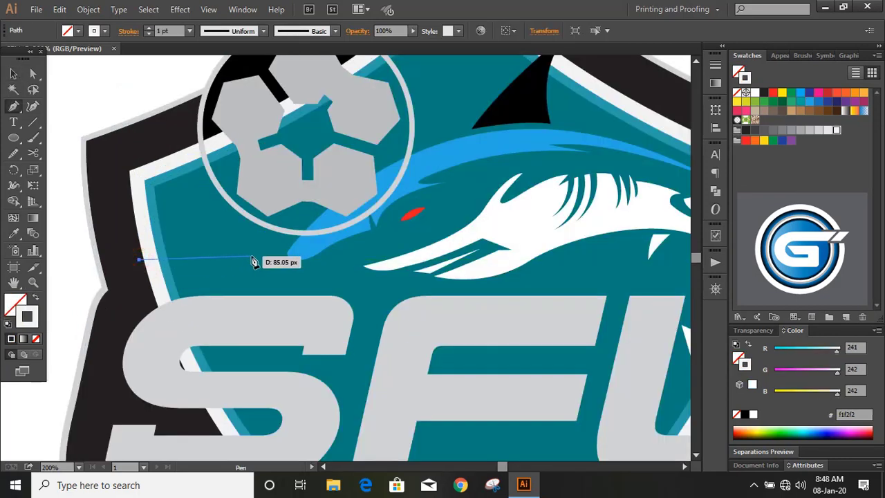
{"action": "left_click", "coordinate": [259, 260]}
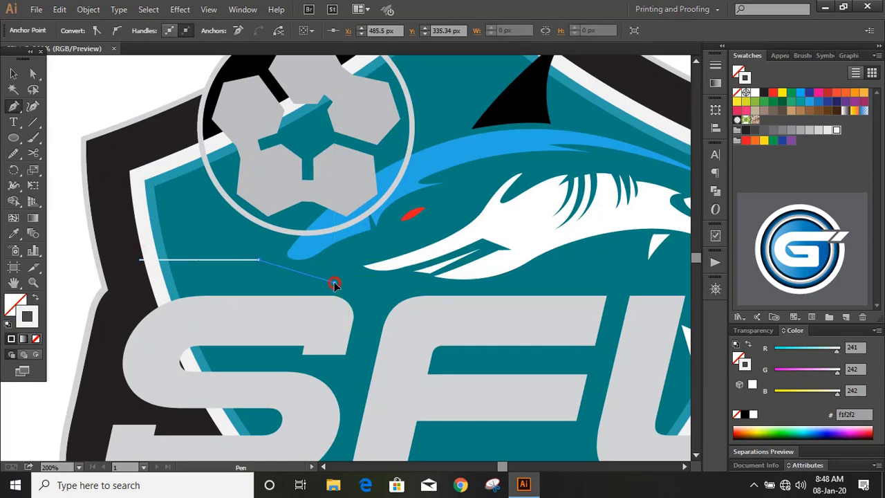
{"action": "left_click_drag", "start_coordinate": [334, 283], "coordinate": [411, 265]}
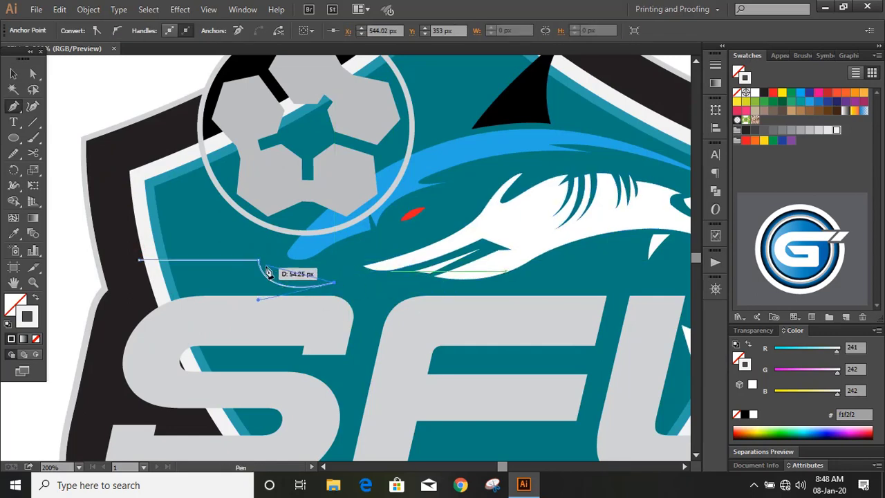
{"action": "scroll", "coordinate": [268, 272], "scroll_direction": "up", "scroll_amount": 1}
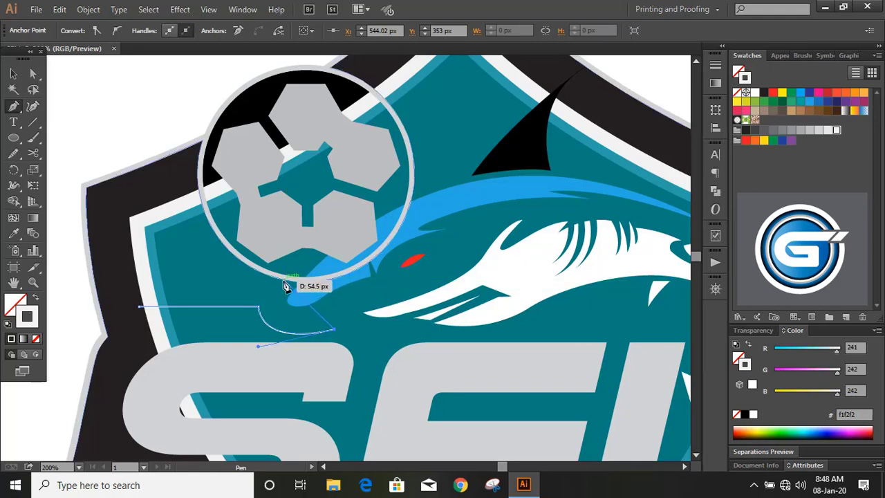
{"action": "left_click_drag", "start_coordinate": [282, 279], "coordinate": [276, 257]}
{"action": "left_click", "coordinate": [90, 92], "text": "ctrl"}
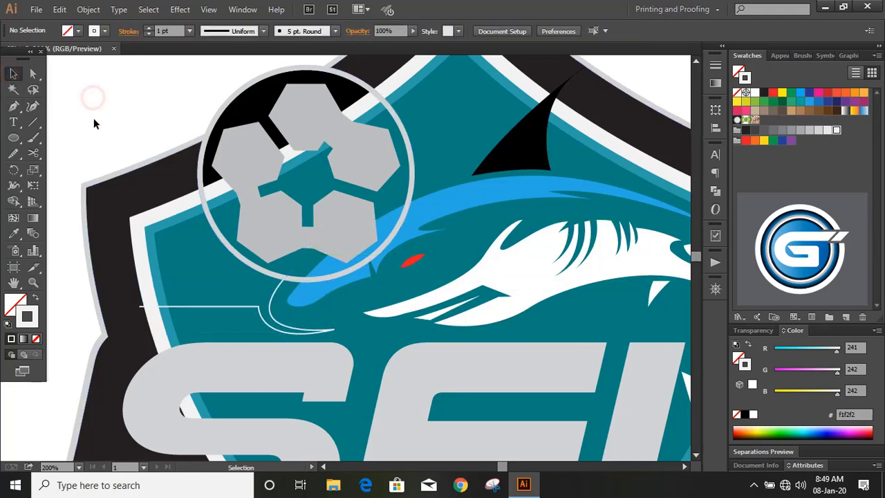
- Draw a curved Pen path from the shield's upper right edge past the dorsal fin and along the shark's head, joining the snout curve
{"action": "scroll", "coordinate": [470, 172], "scroll_direction": "up", "scroll_amount": 2}
{"action": "scroll", "coordinate": [471, 173], "scroll_direction": "right", "scroll_amount": 1}
{"action": "left_click", "coordinate": [470, 173]}
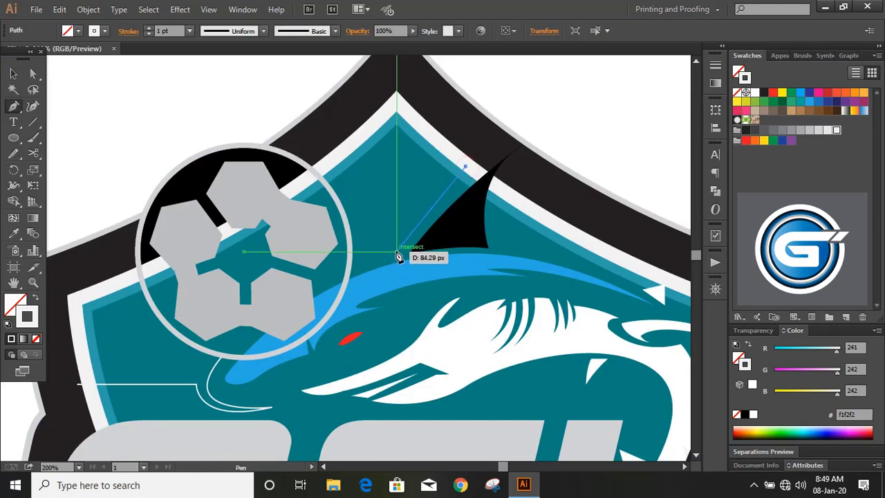
{"action": "left_click_drag", "start_coordinate": [381, 275], "coordinate": [397, 249]}
{"action": "scroll", "coordinate": [332, 311], "scroll_direction": "down", "scroll_amount": 1}
{"action": "left_click_drag", "start_coordinate": [220, 341], "coordinate": [180, 395]}
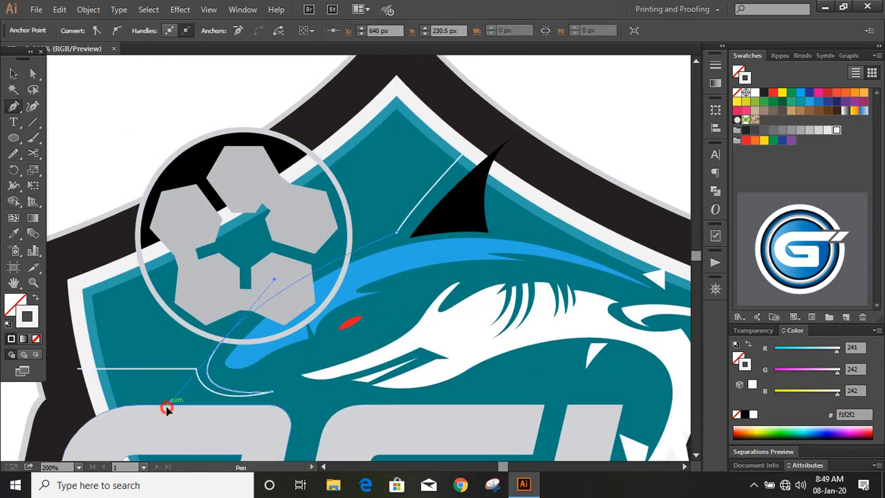
{"action": "left_click", "coordinate": [131, 438], "text": "ctrl"}
{"action": "key", "text": "ctrl+1"}
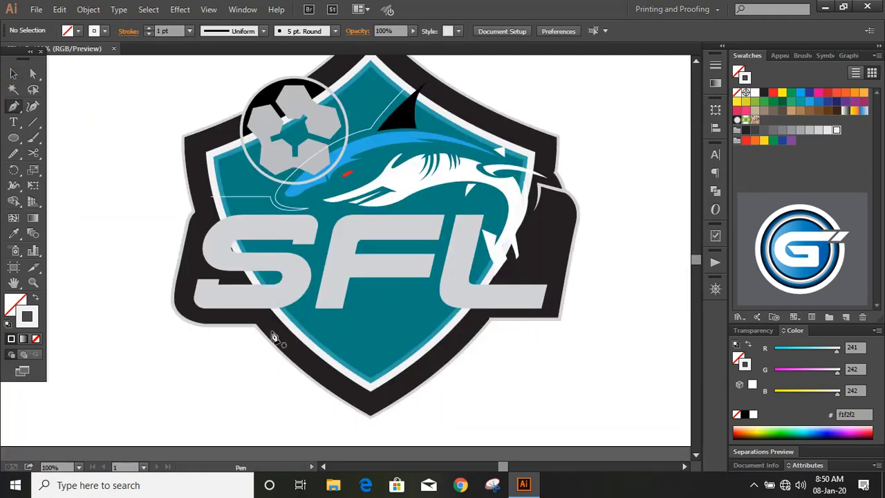
- Draw a straight horizontal Pen line across the shields just below the SFL lettering
{"action": "left_click", "coordinate": [271, 332]}
{"action": "left_click", "coordinate": [472, 331]}
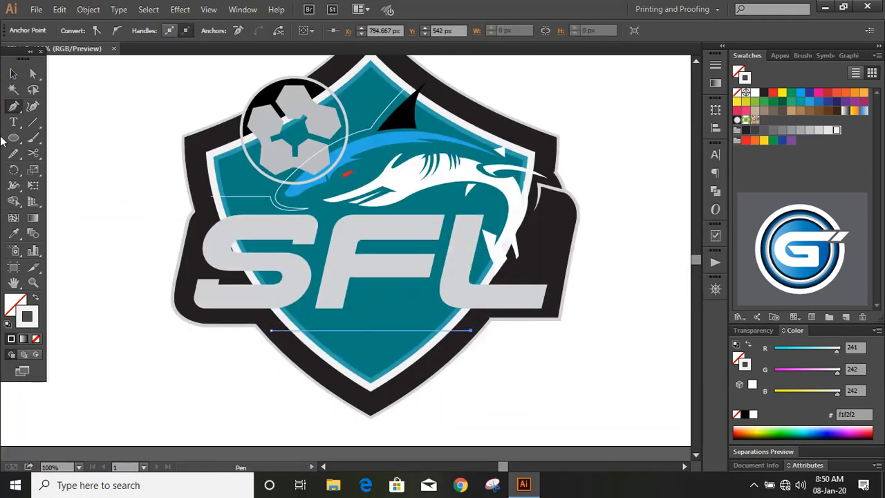
{"action": "left_click", "coordinate": [14, 73]}
{"action": "left_click", "coordinate": [99, 228]}
- Select the logo outline, shields and dividing paths, and merge the regions behind the shark and lettering into the near-black background with Shape Builder
{"action": "scroll", "coordinate": [98, 228], "scroll_direction": "up", "scroll_amount": 1}
{"action": "left_click", "coordinate": [242, 146]}
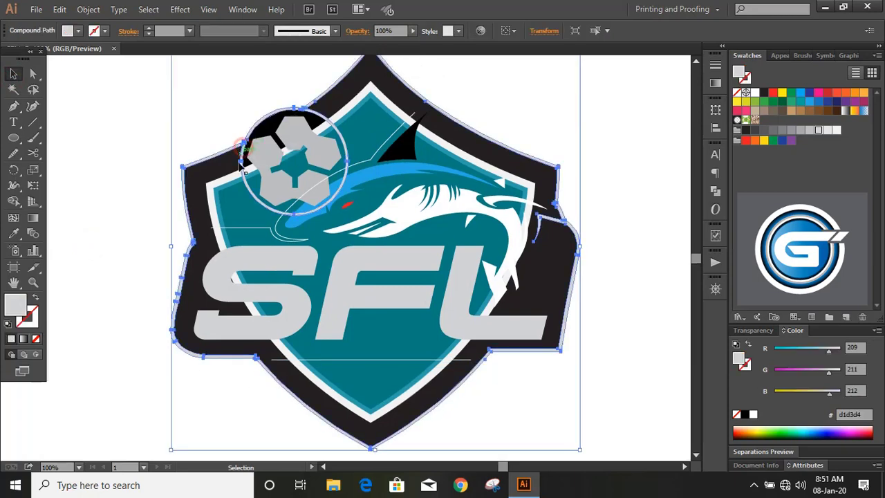
{"action": "left_click", "coordinate": [217, 210], "text": "shift"}
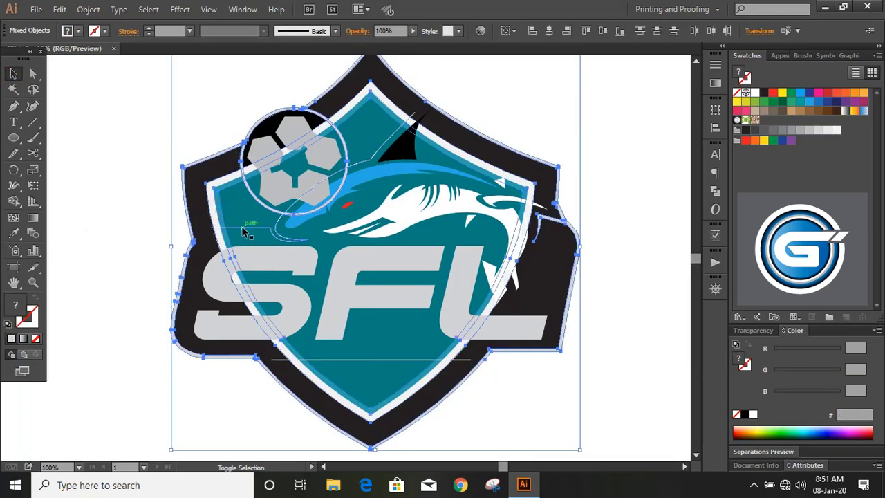
{"action": "left_click", "coordinate": [244, 232], "text": "shift"}
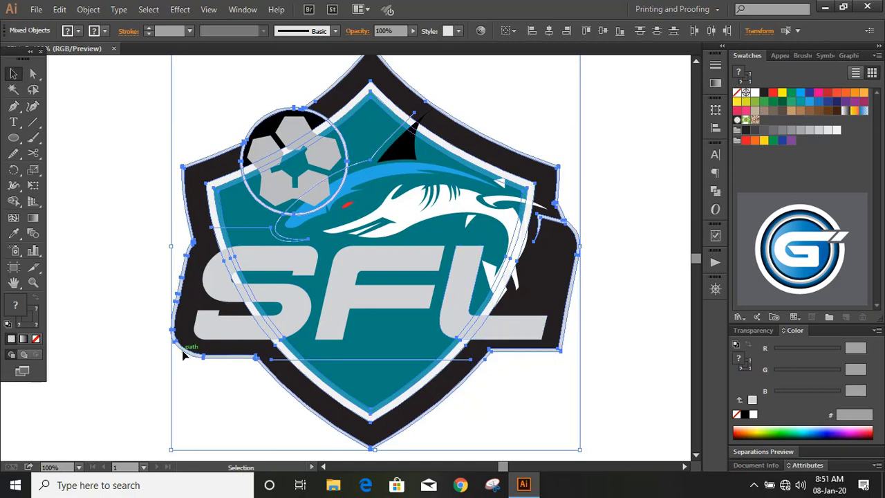
{"action": "left_click", "coordinate": [13, 200]}
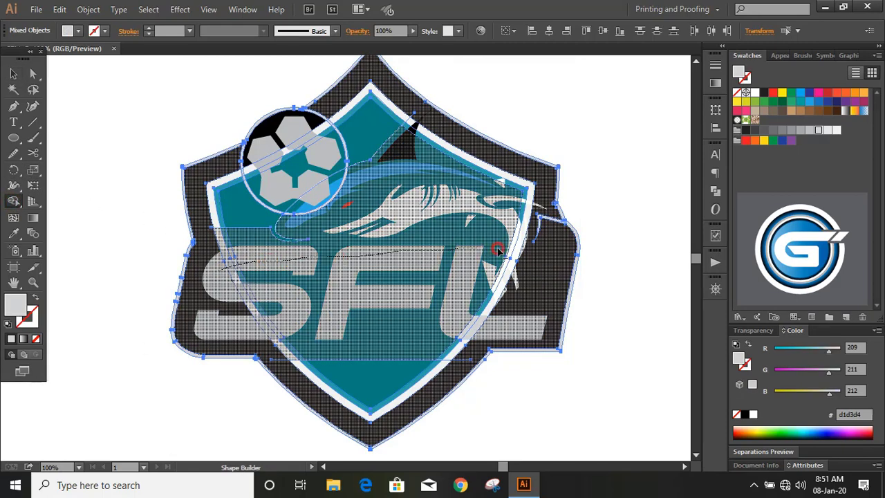
{"action": "left_click_drag", "start_coordinate": [498, 250], "coordinate": [528, 252]}
- Use Shape Builder to merge the shield fragments inside and around the soccer ball so they no longer show through its panels
{"action": "left_click_drag", "start_coordinate": [270, 158], "coordinate": [303, 200]}
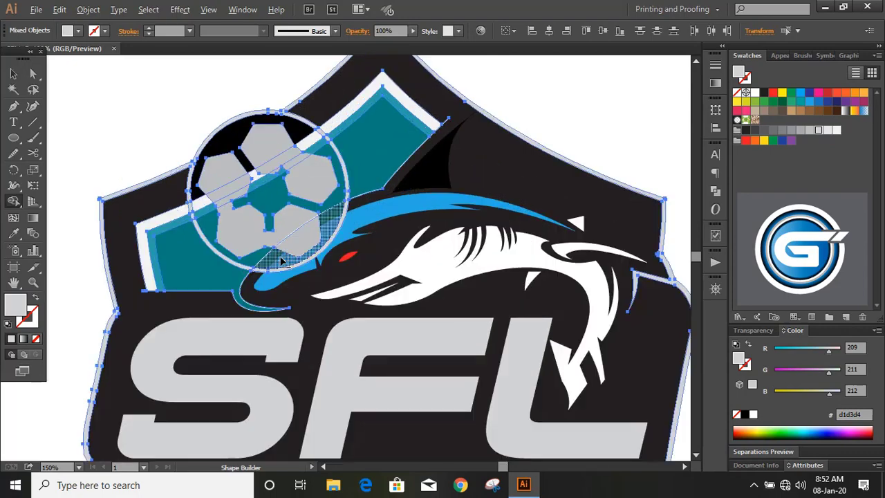
{"action": "mouse_move", "coordinate": [280, 259]}
{"action": "left_mouse_down"}
{"action": "mouse_move", "coordinate": [326, 221]}
{"action": "mouse_move", "coordinate": [311, 242]}
{"action": "left_mouse_up"}
{"action": "left_click_drag", "start_coordinate": [223, 180], "coordinate": [277, 245]}
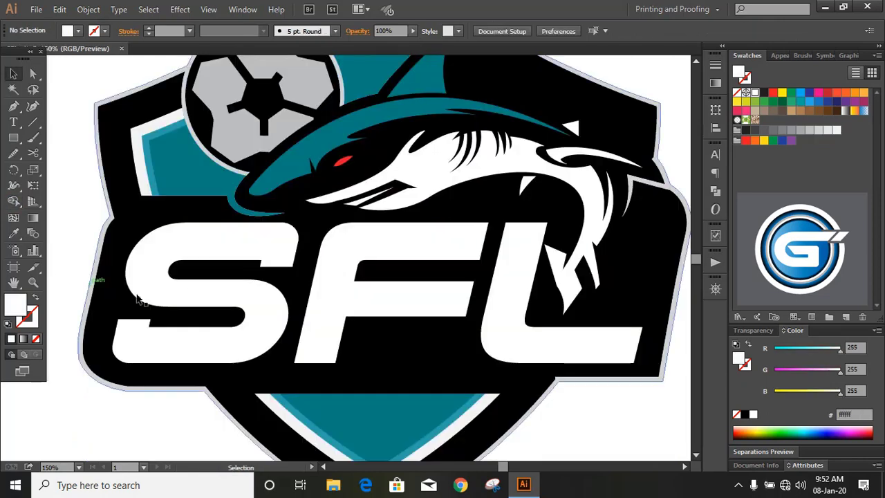
- Create an inner copy of the SFL lettering using Offset Path with an offset of -2 px and miter joins
{"action": "left_click", "coordinate": [163, 241]}
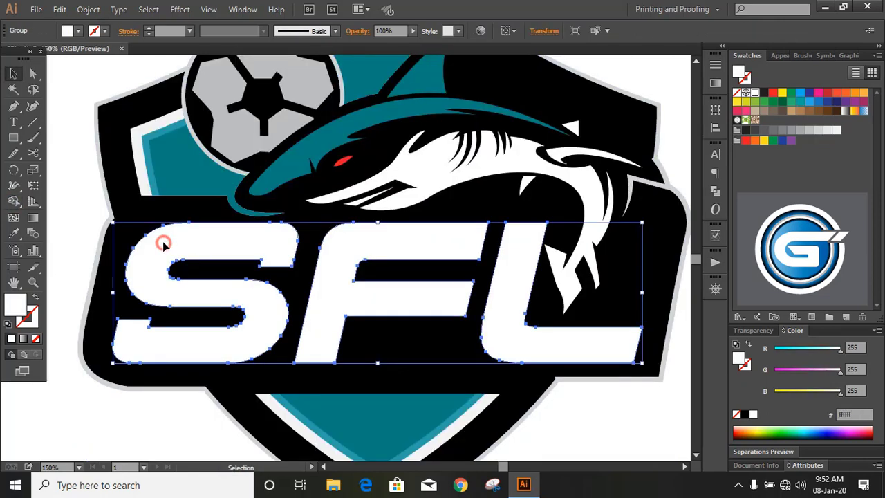
{"action": "left_click", "coordinate": [88, 9]}
{"action": "mouse_move", "coordinate": [174, 270]}
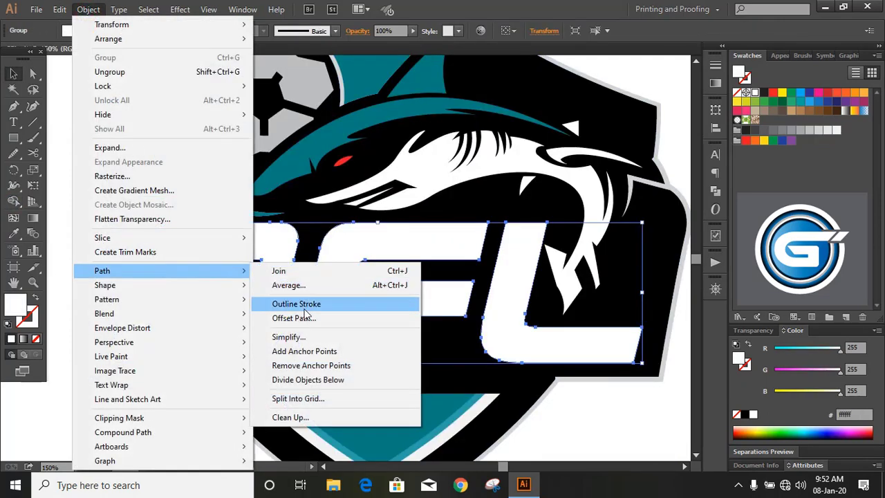
{"action": "left_click", "coordinate": [306, 319]}
{"action": "left_click", "coordinate": [509, 191]}
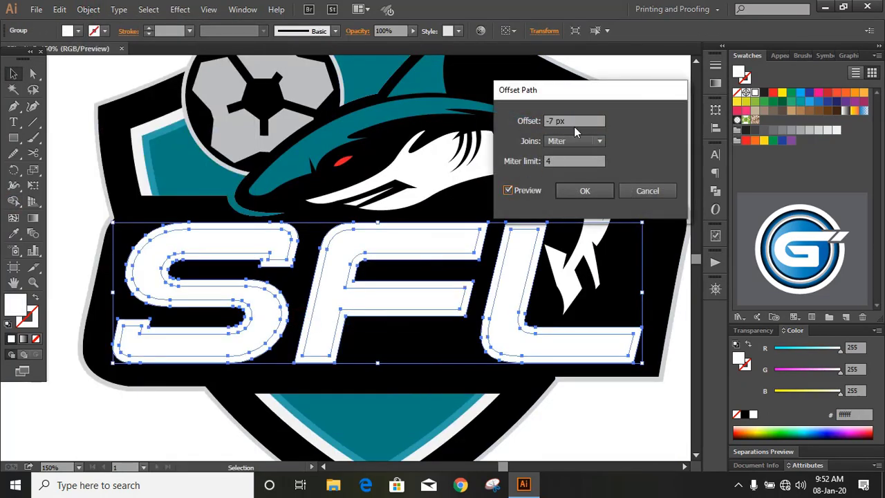
{"action": "key", "text": "Up"}
{"action": "key", "text": "Up"}
{"action": "key", "text": "Up"}
{"action": "key", "text": "Up"}
{"action": "key", "text": "Up"}
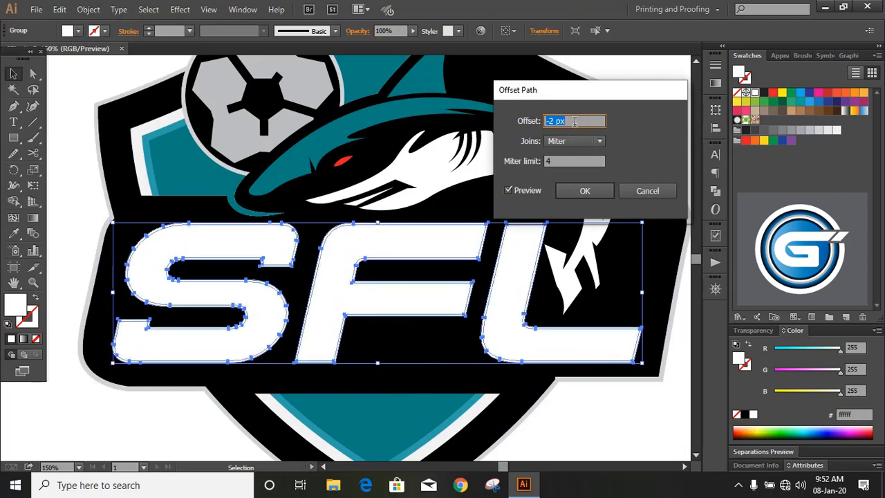
{"action": "left_click", "coordinate": [585, 192]}
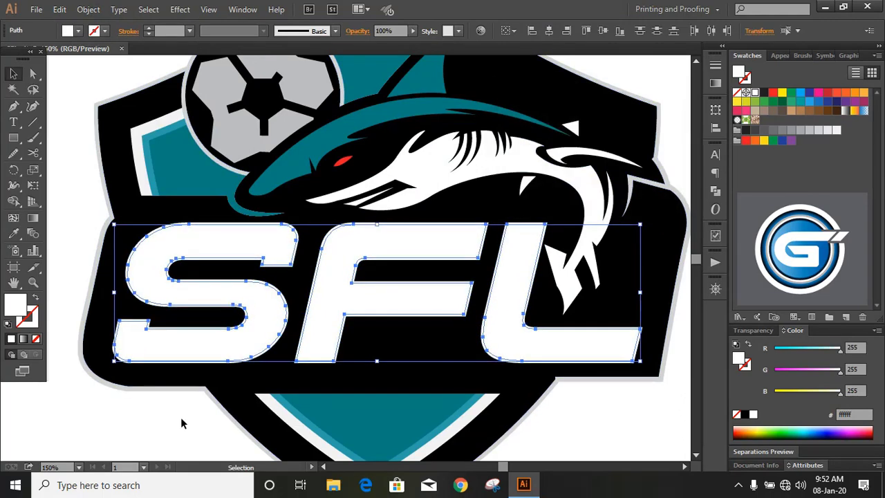
- Fill the inset SFL letter shapes with medium gray 6d6e71 and deselect them
{"action": "left_click", "coordinate": [775, 131]}
{"action": "scroll", "coordinate": [76, 201], "scroll_direction": "down", "scroll_amount": 1}
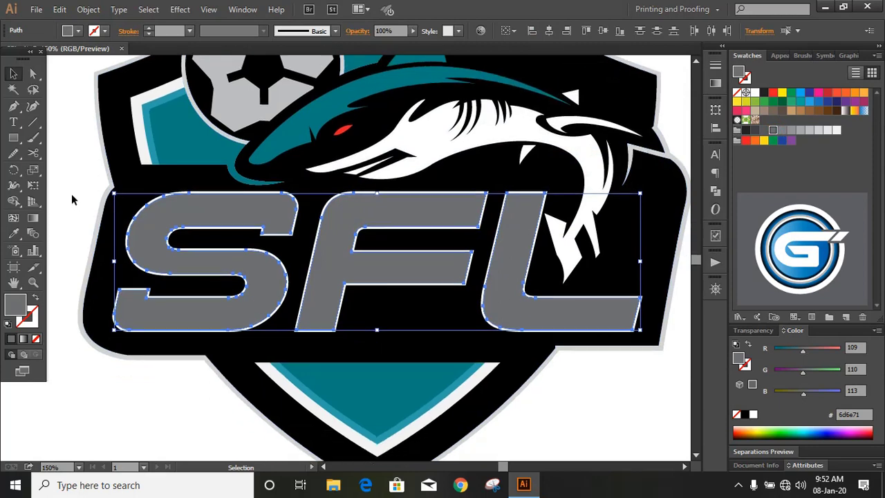
{"action": "left_click", "coordinate": [71, 193]}
- Draw a straight horizontal Pen line spanning the middle of the SFL lettering from end to end
{"action": "left_click", "coordinate": [13, 107]}
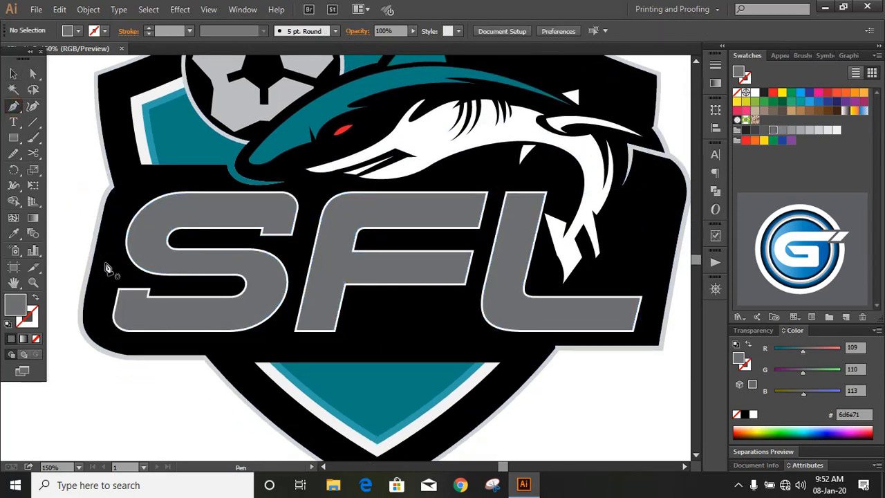
{"action": "left_click_drag", "start_coordinate": [72, 247], "coordinate": [645, 247]}
{"action": "key", "text": "v"}
{"action": "left_click", "coordinate": [71, 140]}
- Duplicate the horizontal line slightly below the original and recolor both lines red ed1c24
{"action": "scroll", "coordinate": [71, 140], "scroll_direction": "down", "scroll_amount": 1}
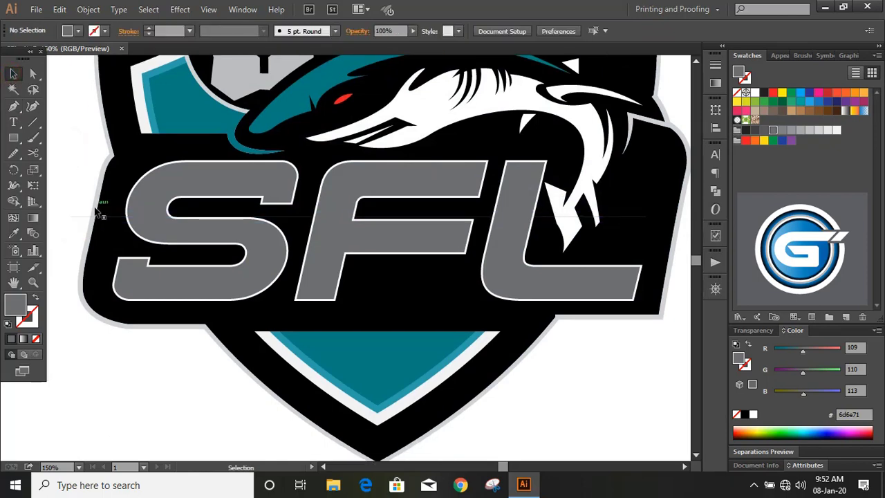
{"action": "left_click_drag", "start_coordinate": [106, 218], "coordinate": [105, 232]}
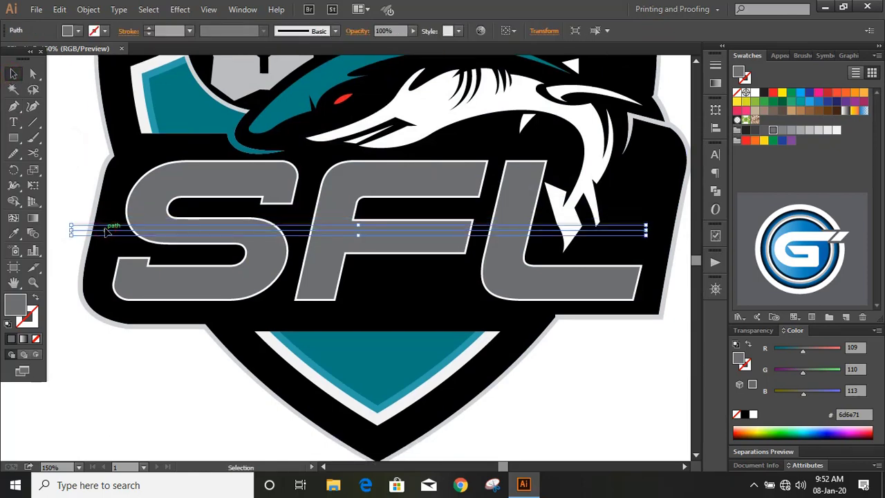
{"action": "left_click", "coordinate": [74, 226], "text": "shift"}
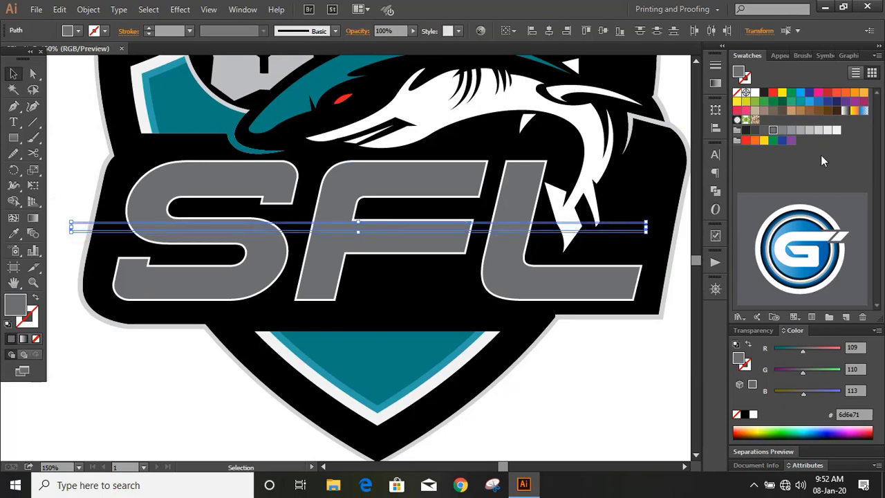
{"action": "left_click", "coordinate": [774, 94]}
{"action": "left_click", "coordinate": [83, 172]}
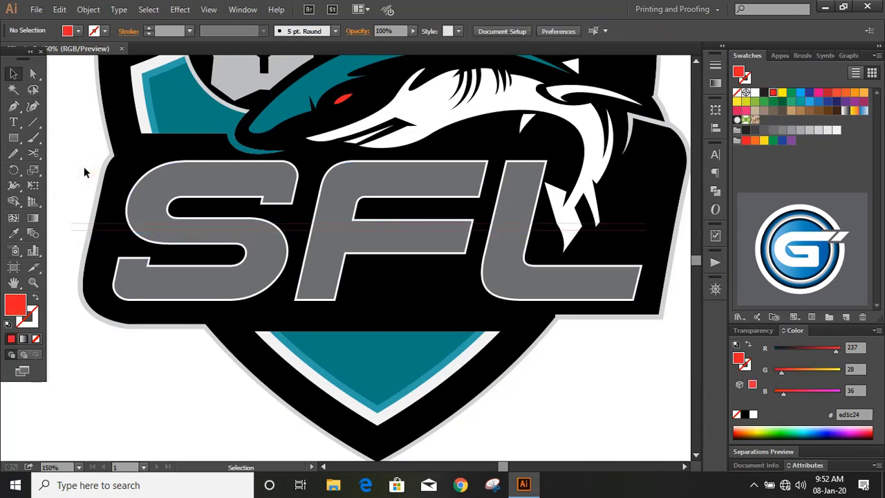
{"action": "scroll", "coordinate": [265, 399], "scroll_direction": "left", "scroll_amount": 1}
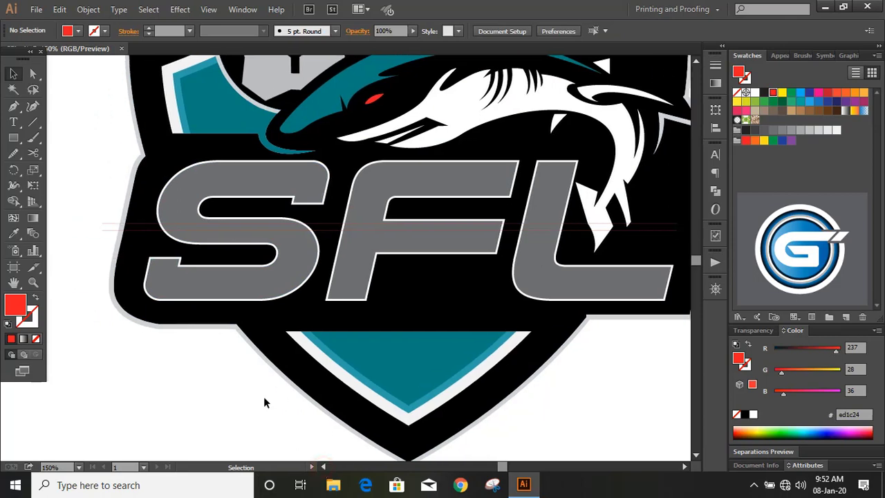
- Duplicate the lower red horizontal line slightly below itself to add a third parallel line across the SFL lettering
{"action": "key", "text": "ctrl+equal"}
{"action": "left_click", "coordinate": [323, 467]}
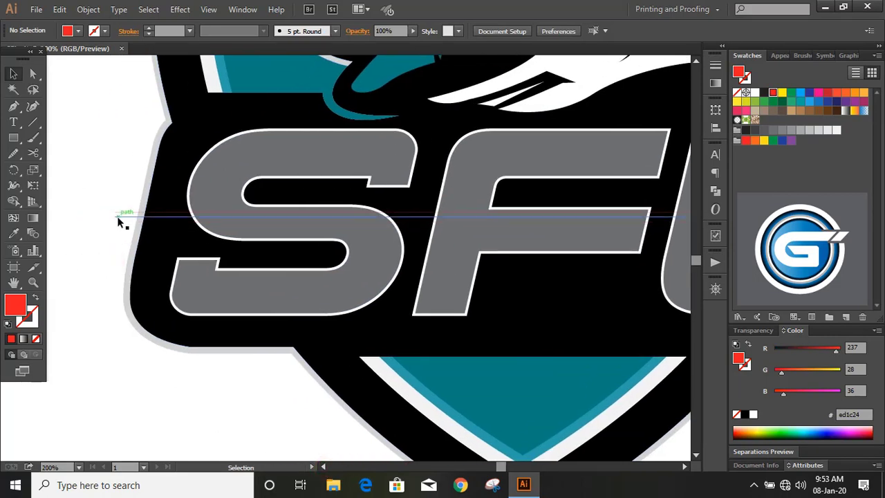
{"action": "left_click_drag", "start_coordinate": [118, 221], "coordinate": [96, 220]}
{"action": "left_click", "coordinate": [96, 220]}
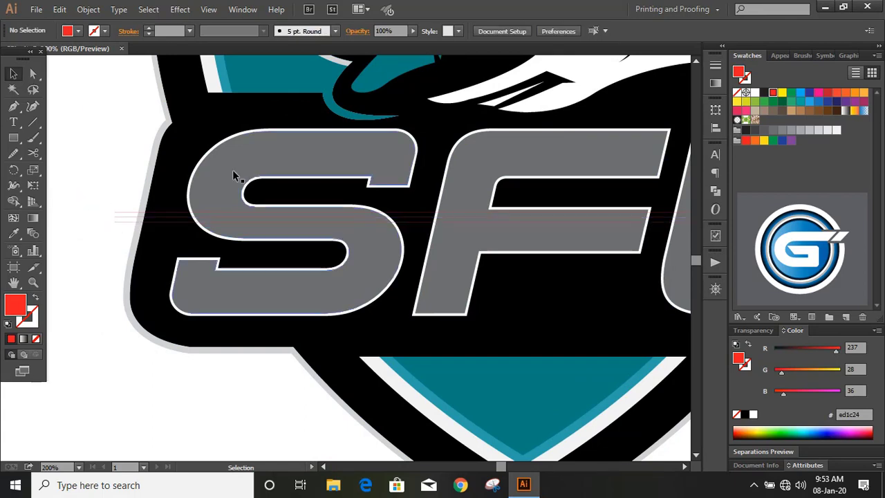
- Ungroup the gray inset SFL letter shapes and deselect them
{"action": "left_click", "coordinate": [232, 170]}
{"action": "left_click", "coordinate": [88, 9]}
{"action": "left_click", "coordinate": [109, 71]}
{"action": "left_click", "coordinate": [98, 175]}
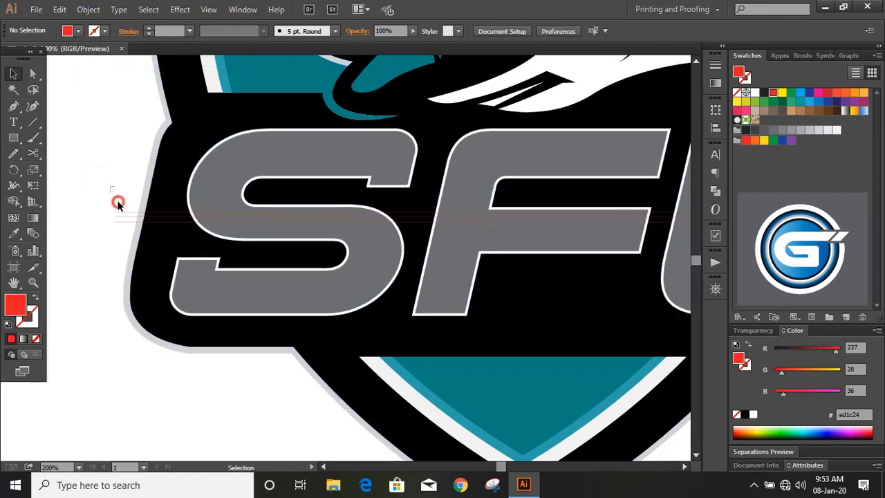
- With Shape Builder and the three lines, remove the gray above the upper line and between the lower two lines in S and F
{"action": "left_click_drag", "start_coordinate": [112, 235], "coordinate": [200, 193]}
{"action": "left_click", "coordinate": [217, 195], "text": "shift"}
{"action": "left_click", "coordinate": [477, 185], "text": "shift"}
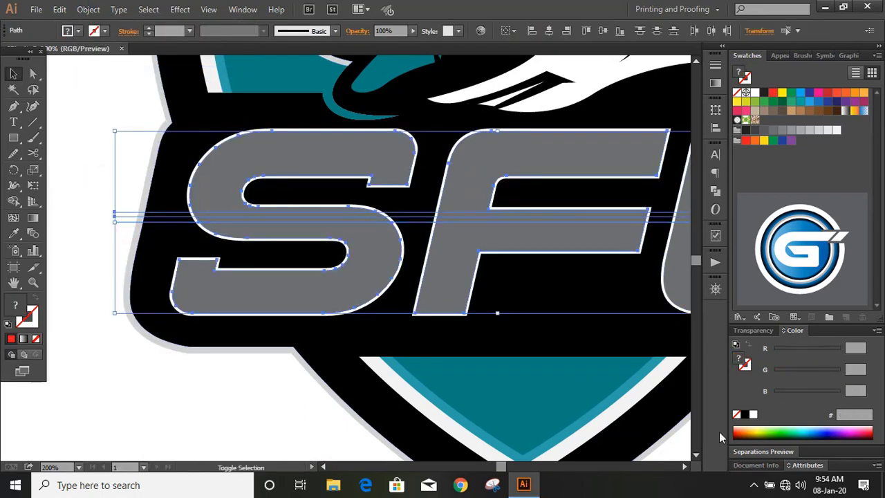
{"action": "left_click", "coordinate": [685, 467]}
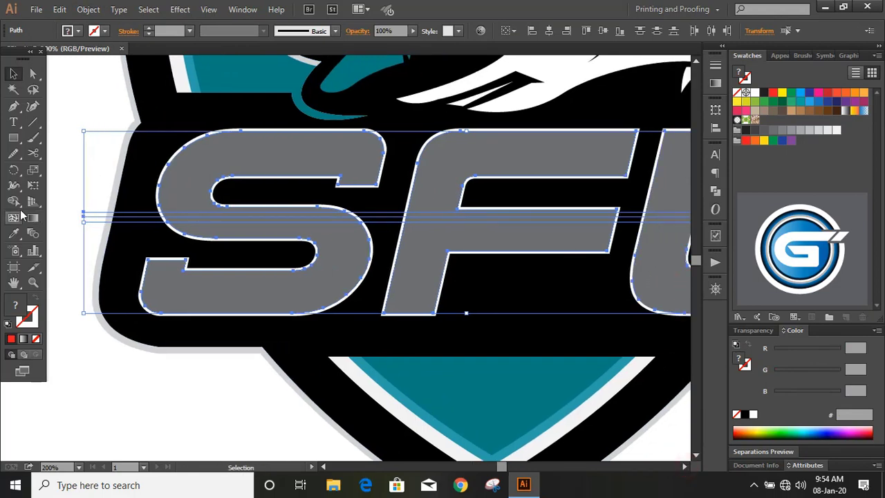
{"action": "left_click", "coordinate": [14, 201]}
{"action": "key", "text": "ctrl+equal"}
{"action": "key", "text": "ctrl+equal"}
{"action": "scroll", "coordinate": [373, 141], "scroll_direction": "up", "scroll_amount": 2}
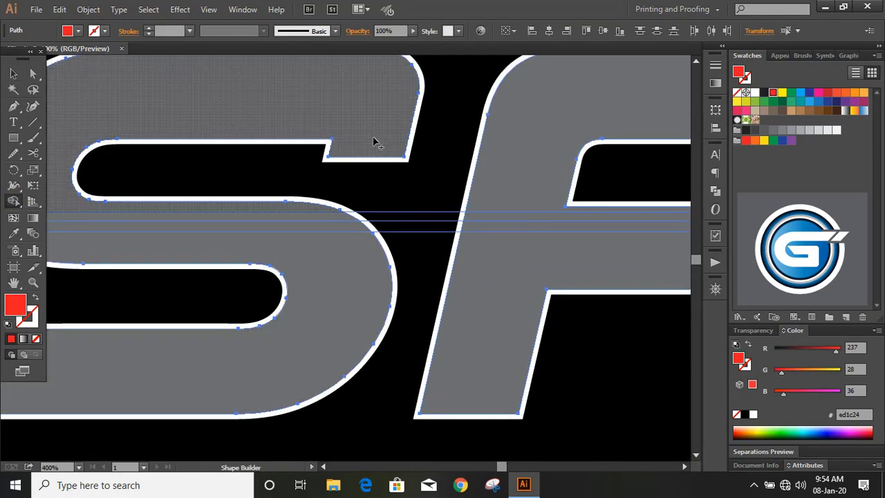
{"action": "left_click", "coordinate": [374, 140], "text": "alt"}
{"action": "left_click", "coordinate": [542, 124], "text": "alt"}
{"action": "left_click", "coordinate": [338, 226], "text": "alt"}
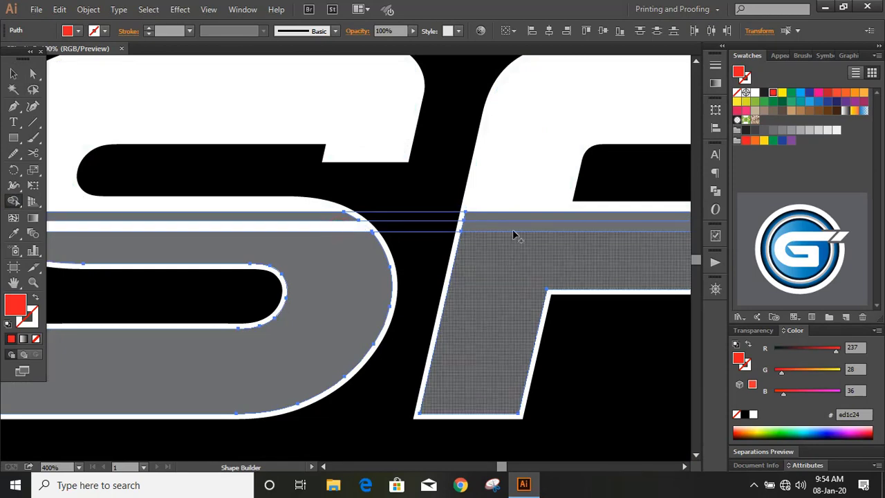
- Remove the gray part of the L above the upper line and the strip between the lower two lines
{"action": "left_click", "coordinate": [685, 469]}
{"action": "left_click", "coordinate": [684, 468]}
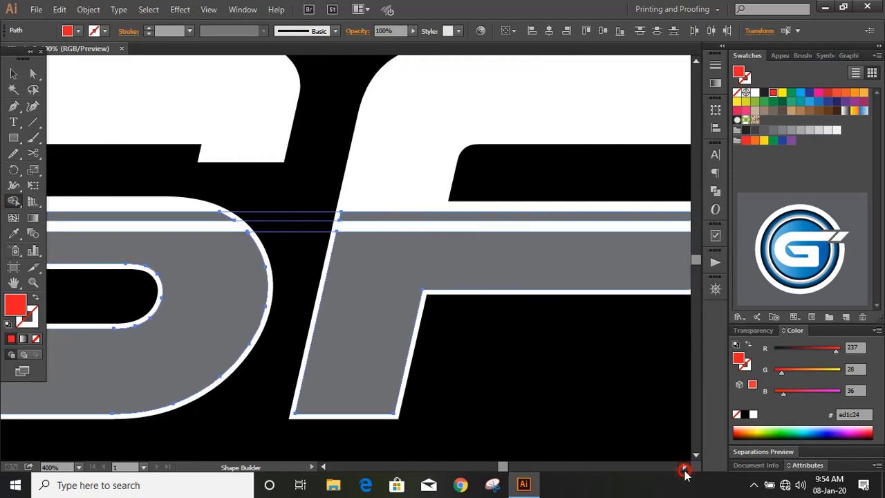
{"action": "left_click", "coordinate": [685, 468]}
{"action": "left_click", "coordinate": [378, 194], "text": "alt"}
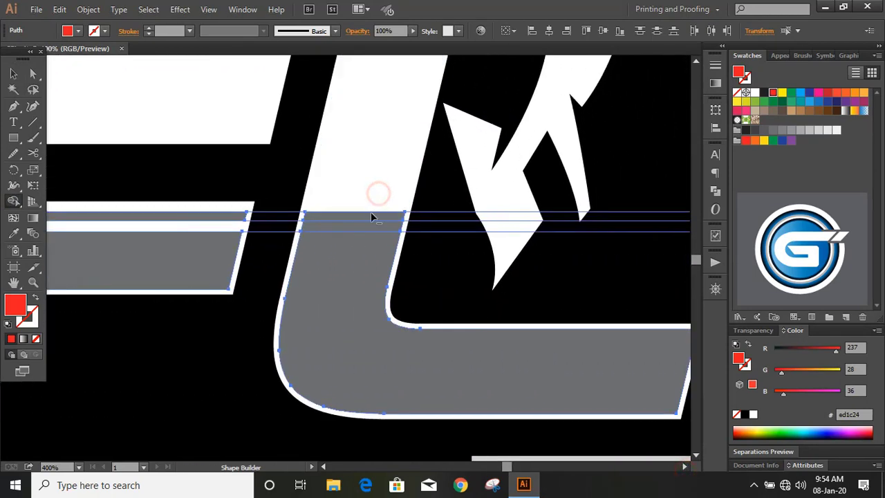
{"action": "left_click", "coordinate": [365, 227], "text": "alt"}
{"action": "left_click", "coordinate": [12, 74]}
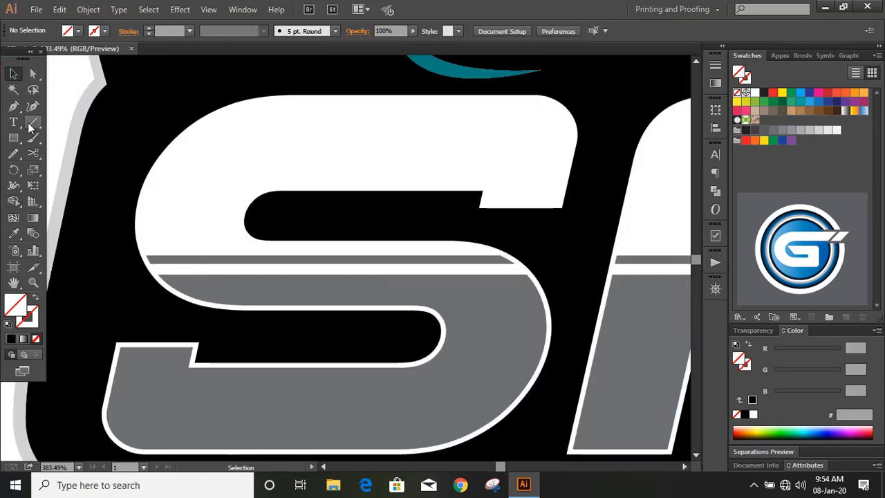
- Draw a small pointed Pen triangle over the upper inner corner of the S counter and fill it green 8dc63f
{"action": "left_click", "coordinate": [14, 105]}
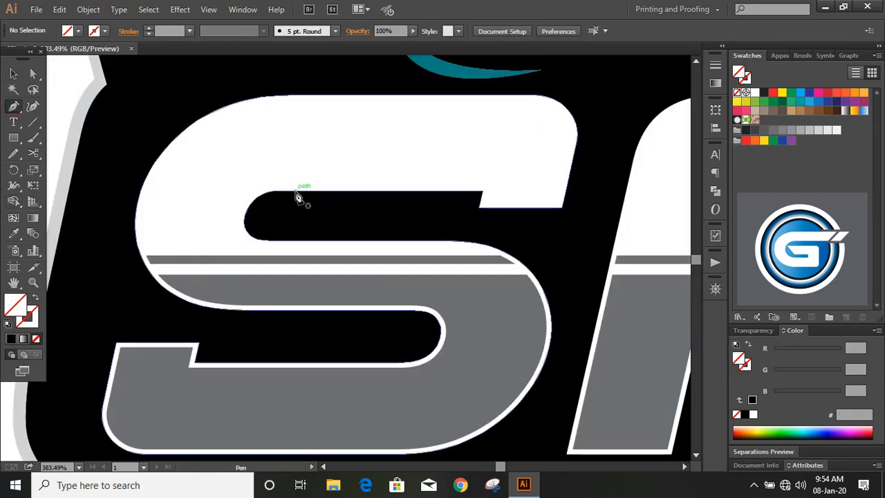
{"action": "left_click_drag", "start_coordinate": [295, 191], "coordinate": [258, 213]}
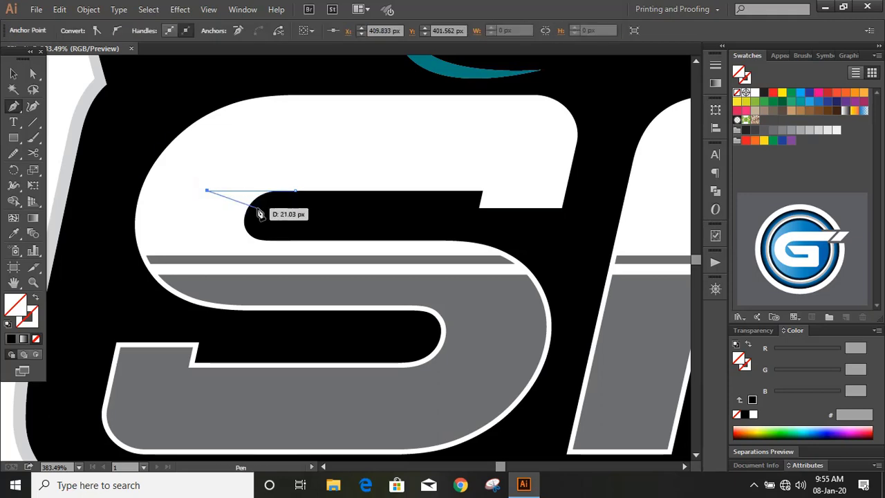
{"action": "left_click", "coordinate": [266, 209]}
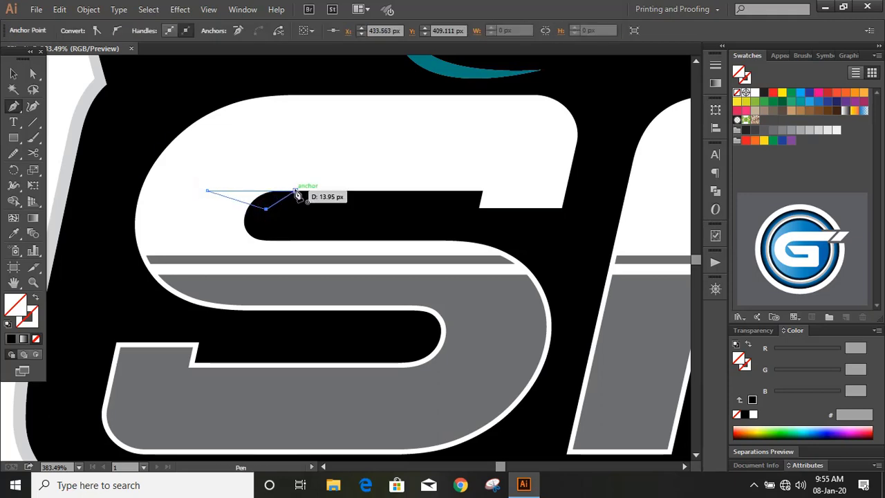
{"action": "left_click", "coordinate": [296, 193]}
{"action": "left_click", "coordinate": [14, 74]}
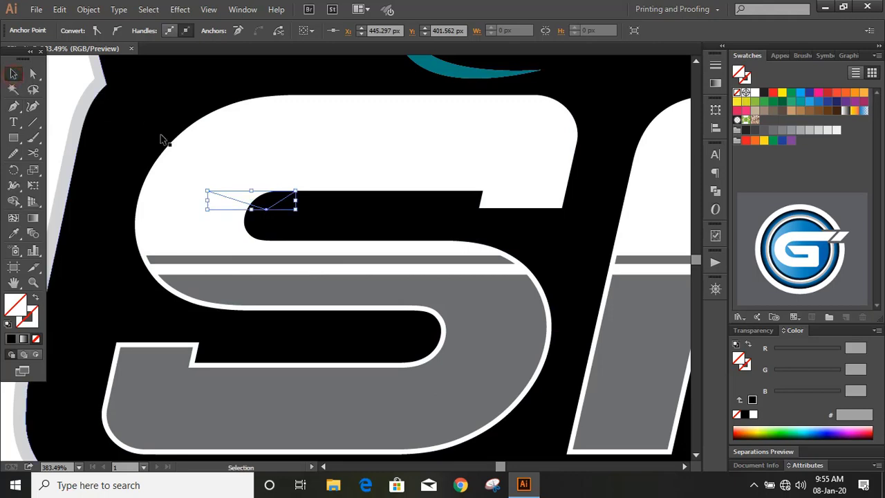
{"action": "key", "text": "ctrl+minus"}
{"action": "key", "text": "ctrl+minus"}
{"action": "left_click", "coordinate": [755, 101]}
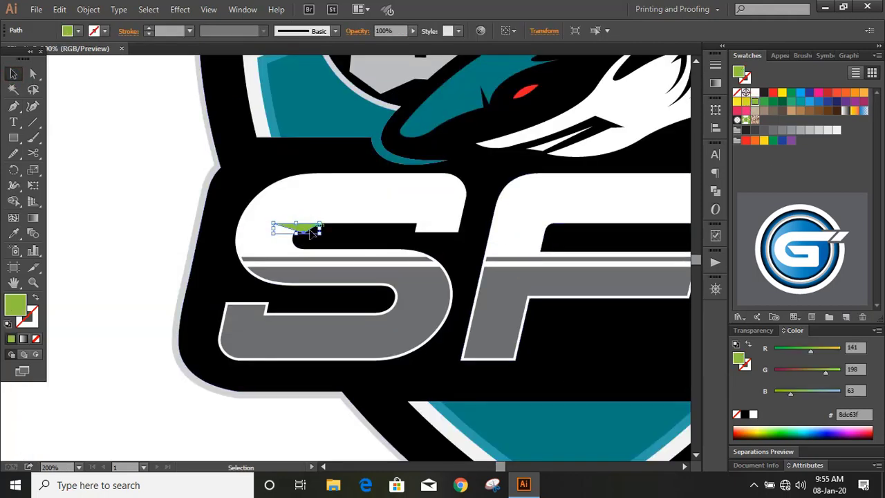
- Copy the green triangle horizontally to the matching inner corner beneath the F's top bar
{"action": "left_click_drag", "start_coordinate": [311, 233], "coordinate": [556, 233]}
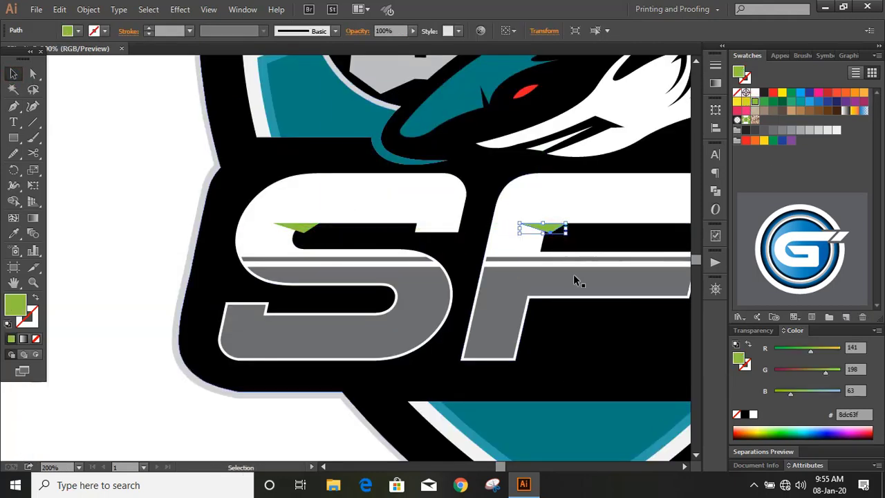
{"action": "left_click", "coordinate": [686, 467]}
{"action": "left_click", "coordinate": [687, 468]}
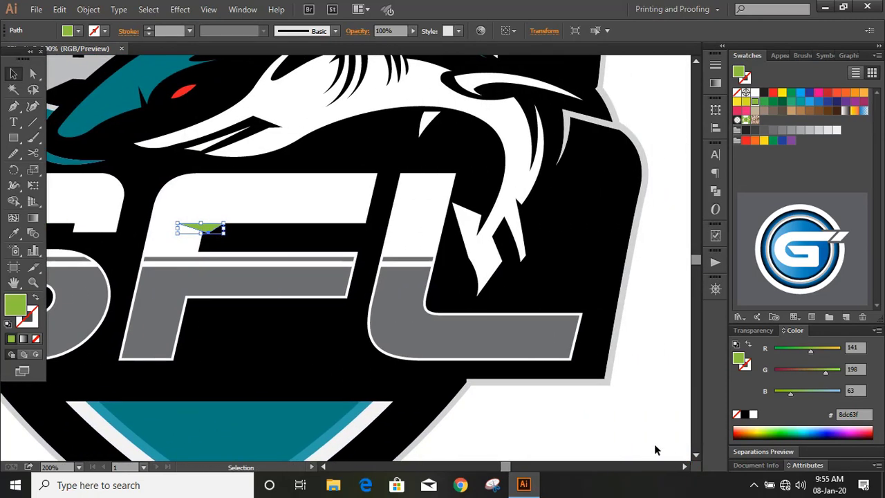
{"action": "left_click", "coordinate": [323, 468]}
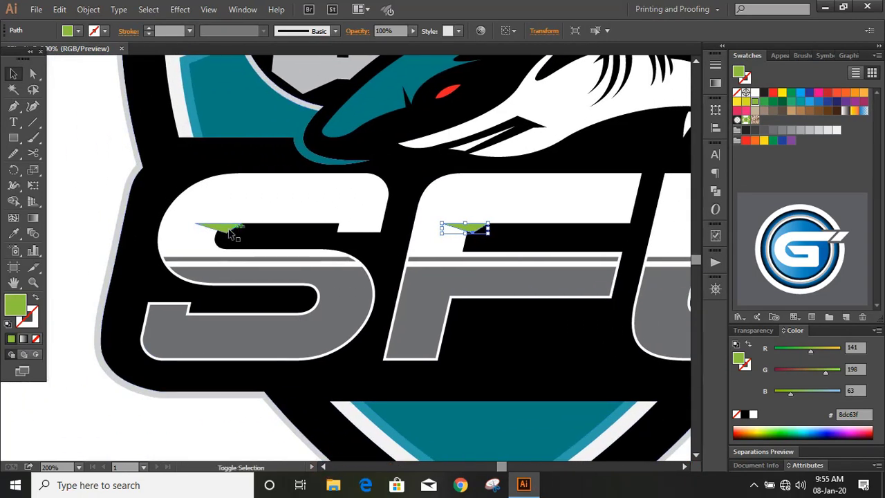
- Subtract both green triangles from the white S and F with Shape Builder, cutting pointed notches, and deselect the letters
{"action": "left_click", "coordinate": [229, 228], "text": "shift"}
{"action": "left_click", "coordinate": [242, 204], "text": "shift"}
{"action": "left_click", "coordinate": [431, 203], "text": "shift"}
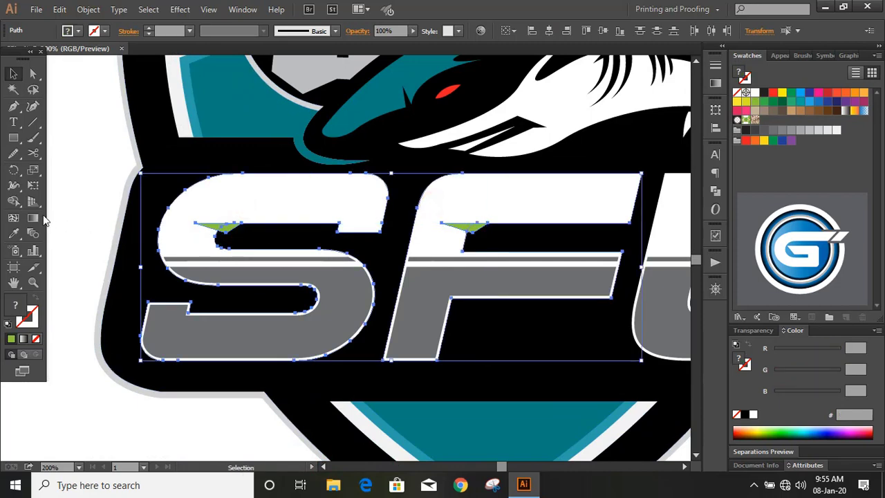
{"action": "left_click", "coordinate": [14, 201]}
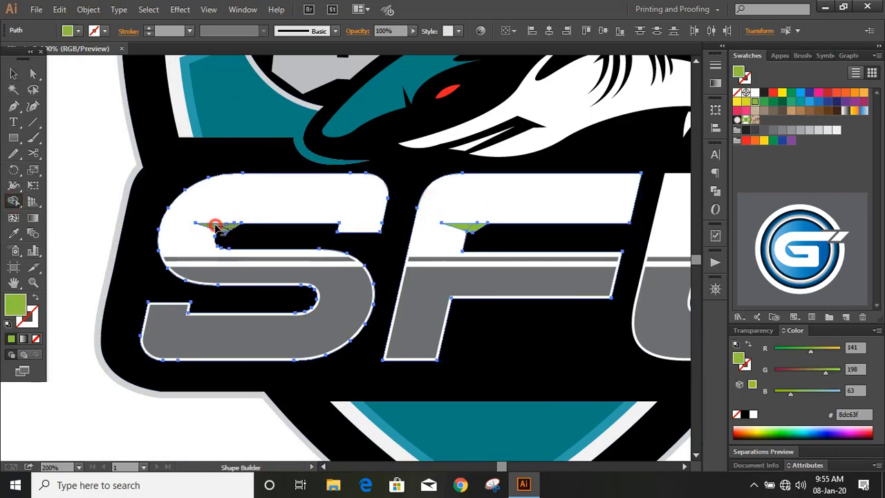
{"action": "left_click", "coordinate": [466, 226], "text": "alt"}
{"action": "left_click", "coordinate": [14, 74]}
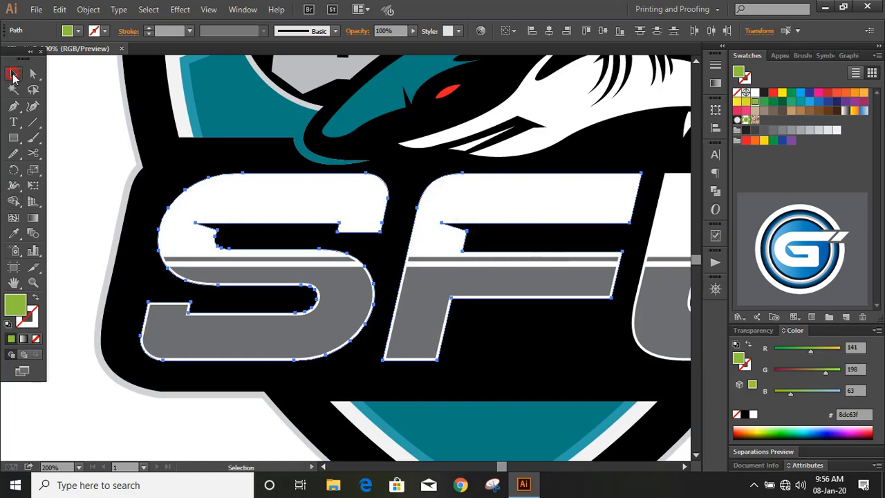
{"action": "left_click", "coordinate": [69, 144]}
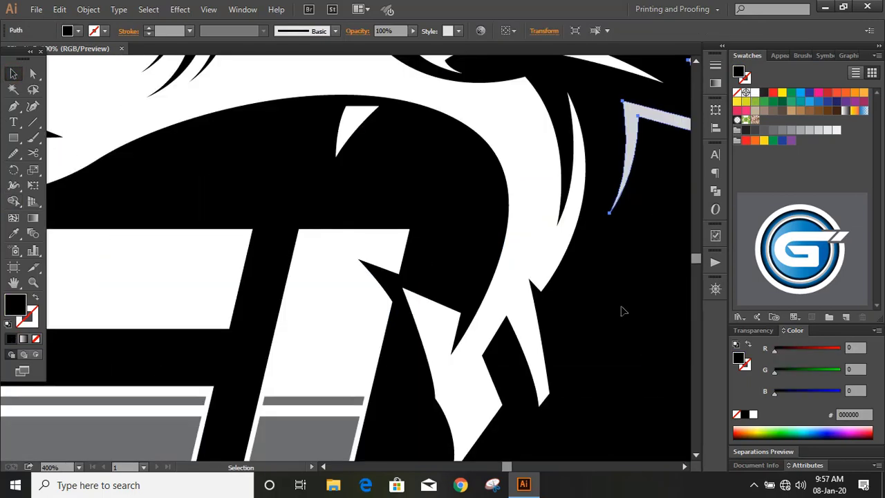
- Draw a curved Pen path inside the shark's underside from the tail to the mouth, with a black stroke and no fill
{"action": "scroll", "coordinate": [621, 311], "scroll_direction": "up", "scroll_amount": 1}
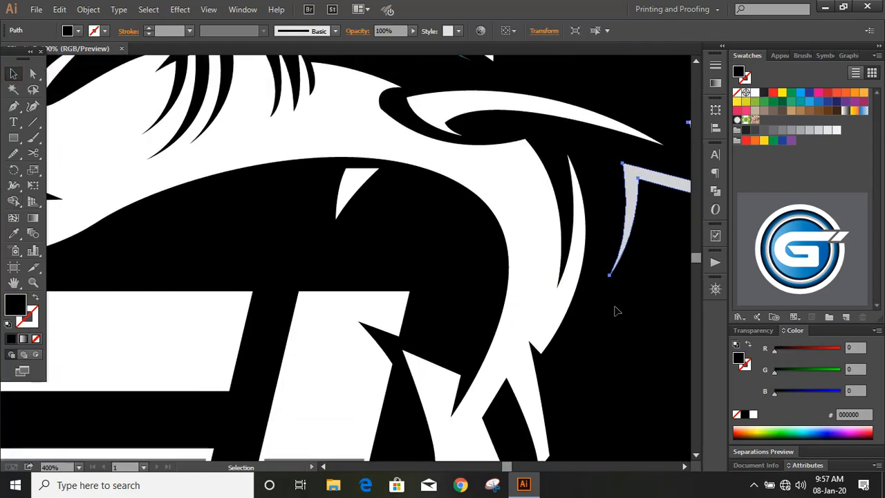
{"action": "scroll", "coordinate": [621, 311], "scroll_direction": "down", "scroll_amount": 1}
{"action": "left_click", "coordinate": [14, 107]}
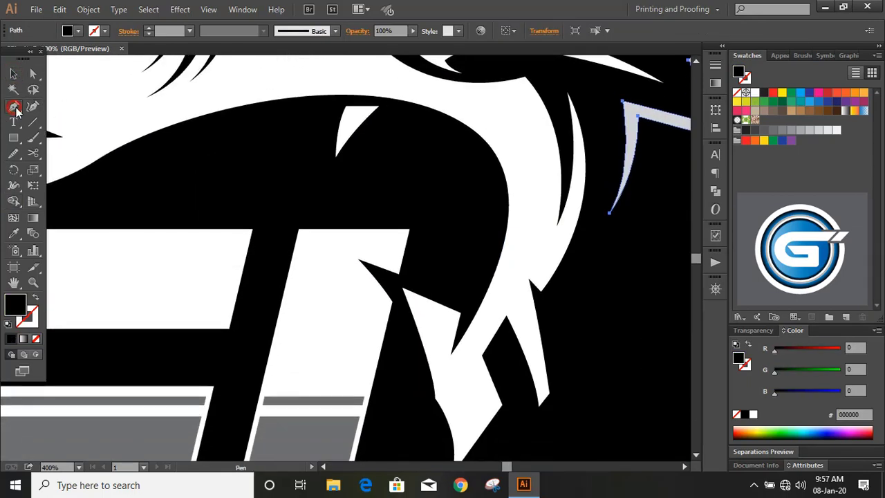
{"action": "left_click", "coordinate": [435, 395]}
{"action": "scroll", "coordinate": [514, 298], "scroll_direction": "up", "scroll_amount": 1}
{"action": "scroll", "coordinate": [512, 299], "scroll_direction": "up", "scroll_amount": 1}
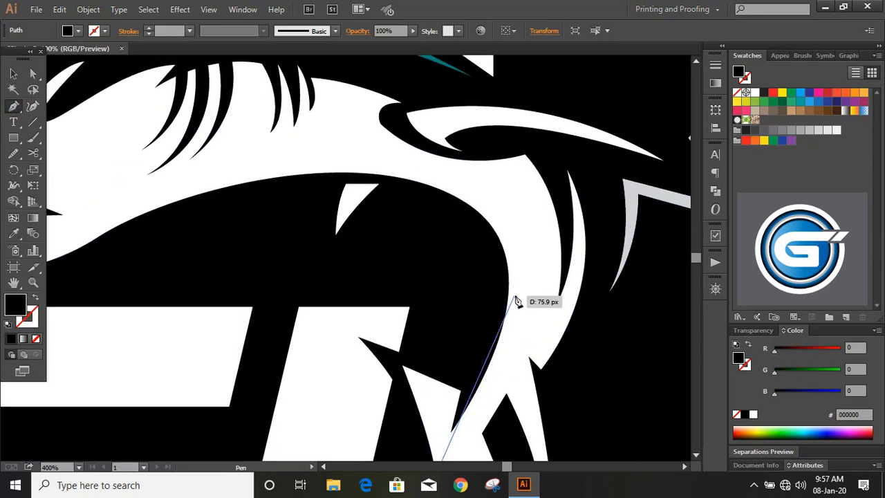
{"action": "left_click_drag", "start_coordinate": [524, 283], "coordinate": [536, 189]}
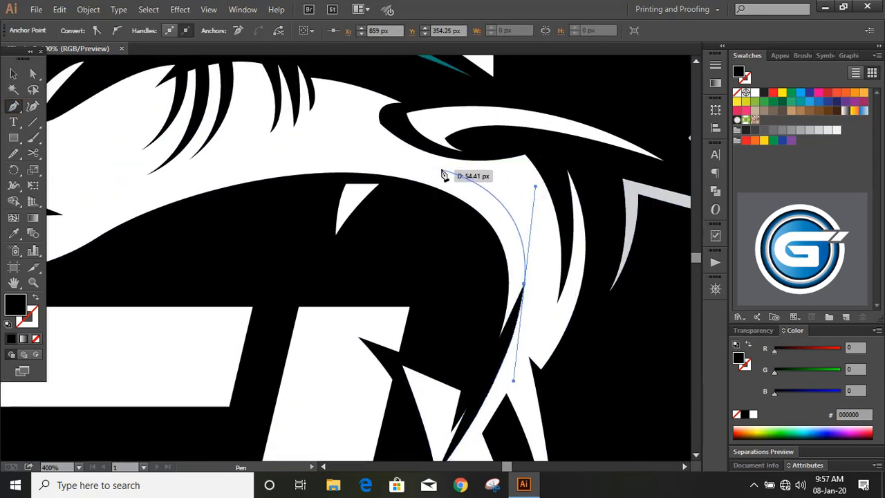
{"action": "left_click_drag", "start_coordinate": [427, 166], "coordinate": [323, 469]}
{"action": "scroll", "coordinate": [346, 217], "scroll_direction": "left", "scroll_amount": 5}
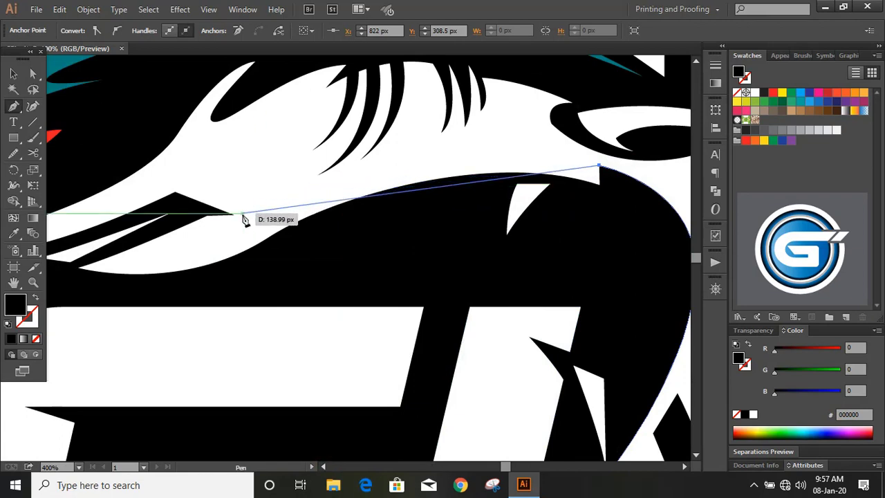
{"action": "mouse_move", "coordinate": [197, 212]}
{"action": "left_mouse_down"}
{"action": "mouse_move", "coordinate": [49, 291]}
{"action": "mouse_move", "coordinate": [119, 302]}
{"action": "mouse_move", "coordinate": [109, 295]}
{"action": "left_mouse_up"}
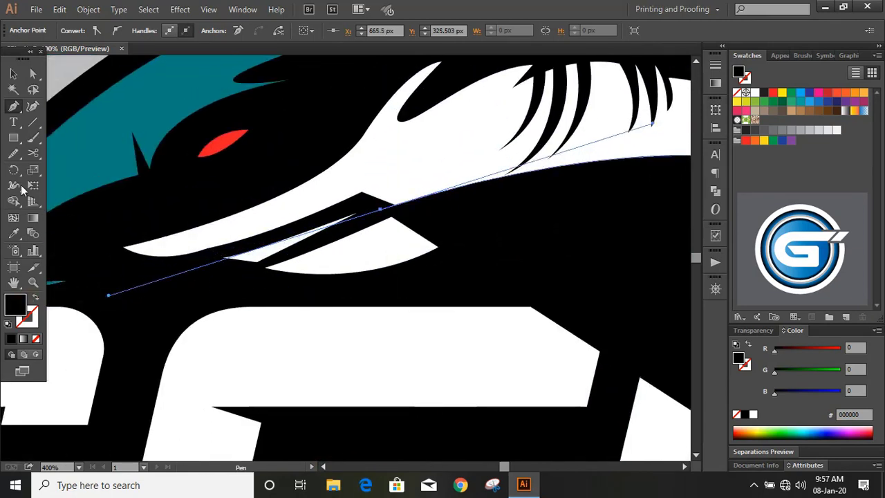
{"action": "key", "text": "v"}
{"action": "key", "text": "shift+x"}
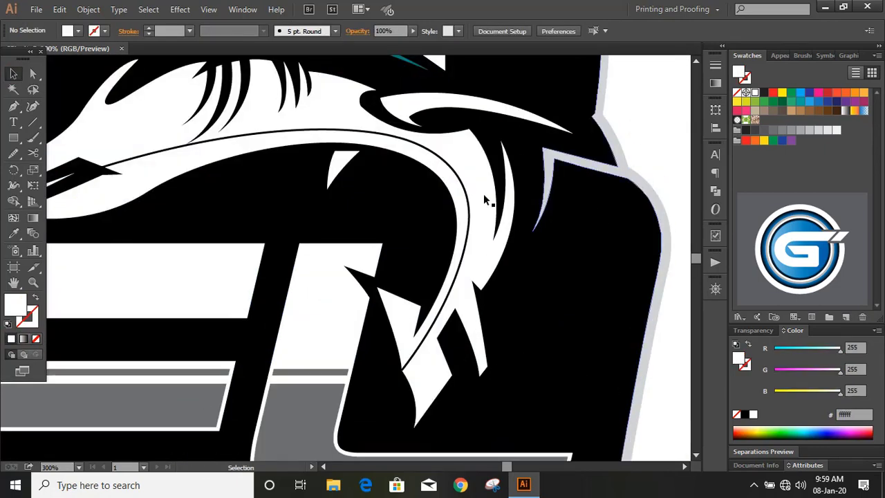
- Split the shark's white body along the curve with Shape Builder and fill the belly side with gray 808285
{"action": "left_click", "coordinate": [463, 173]}
{"action": "key", "text": "shift+m"}
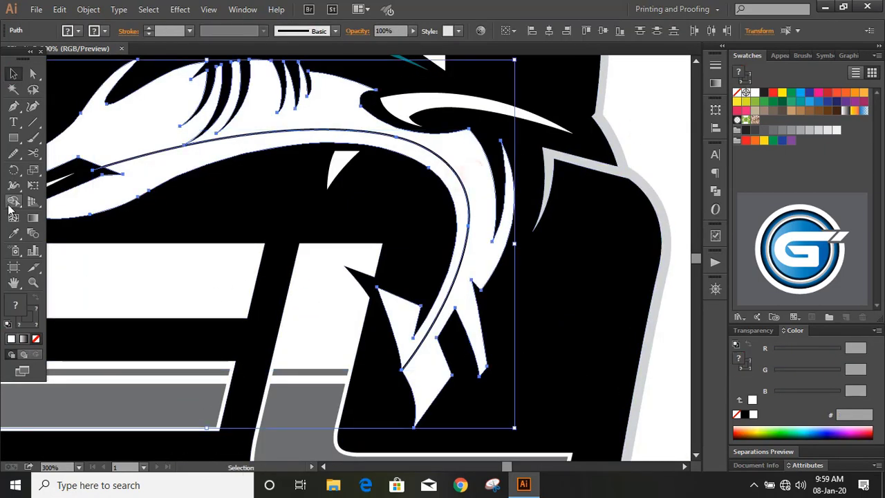
{"action": "left_click", "coordinate": [782, 130]}
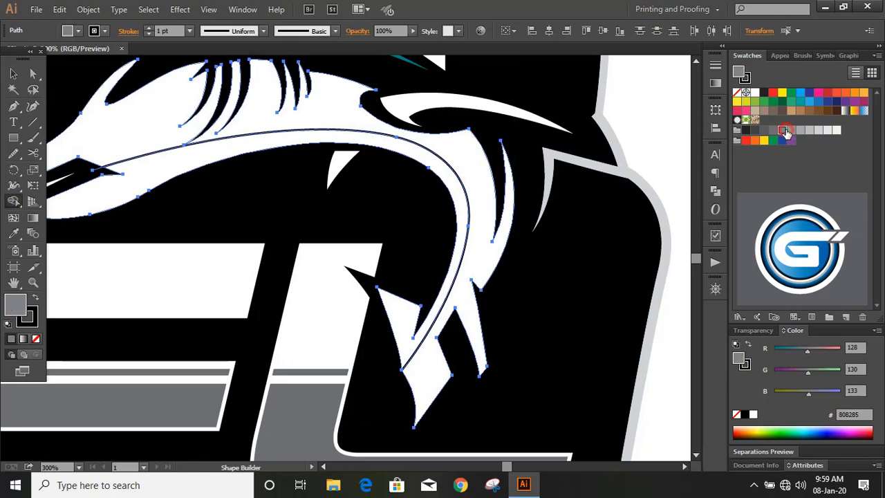
{"action": "left_click", "coordinate": [460, 196]}
{"action": "key", "text": "v"}
{"action": "left_click", "coordinate": [622, 128]}
{"action": "key", "text": "ctrl+minus"}
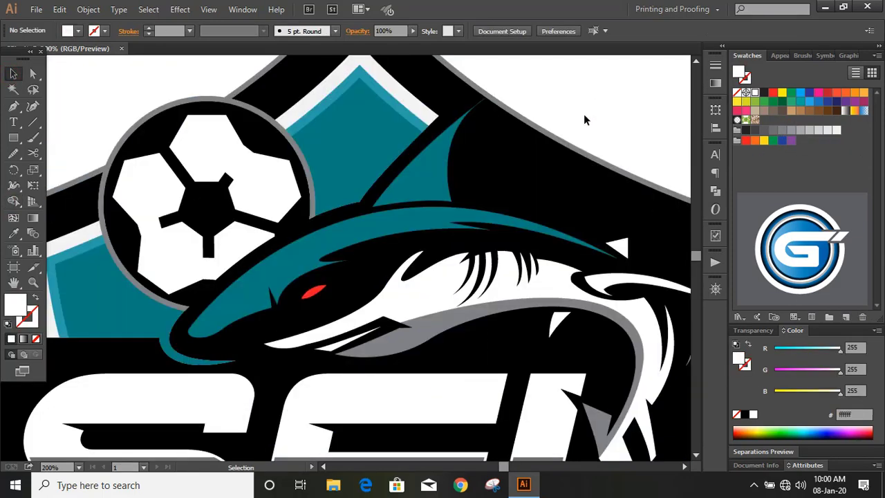
- Ungroup the white soccer ball panels
{"action": "left_click", "coordinate": [253, 185]}
{"action": "left_click", "coordinate": [88, 9]}
{"action": "left_click", "coordinate": [108, 71]}
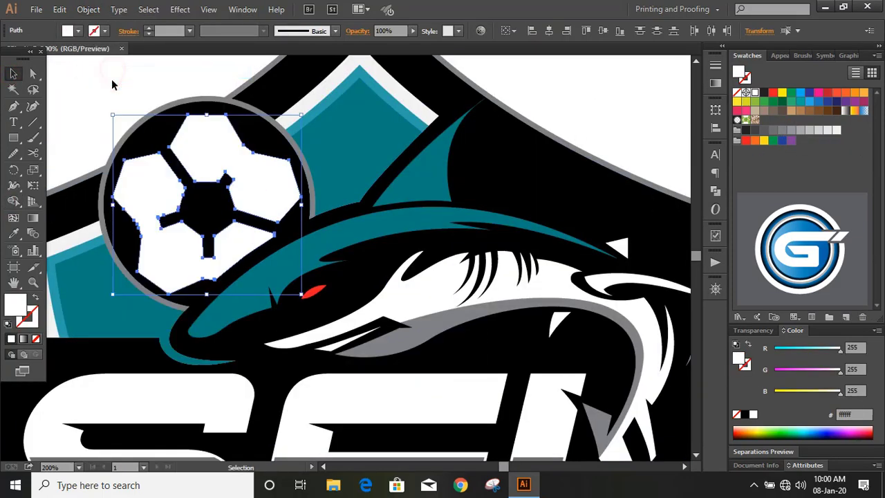
{"action": "left_click", "coordinate": [111, 72]}
- Offset the soccer ball's left and lower panel shape by -1 px and fill the inset copy with gray 6d6e71
{"action": "left_click", "coordinate": [147, 181]}
{"action": "left_click", "coordinate": [88, 9]}
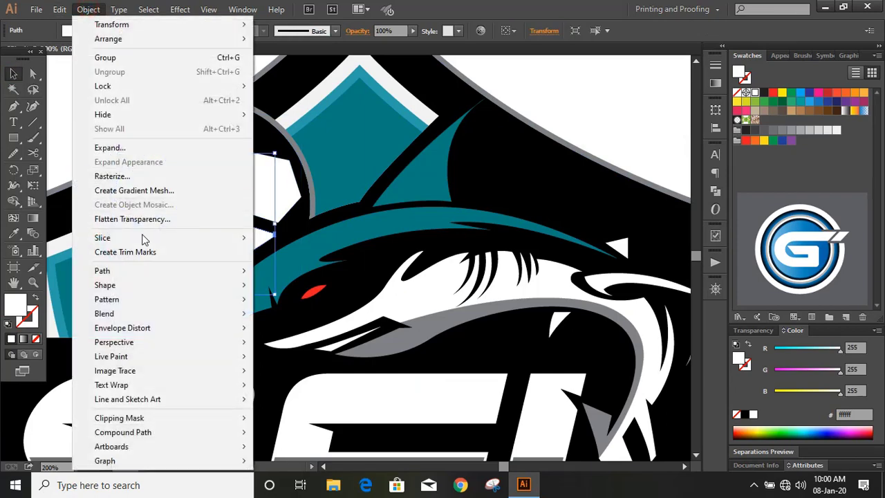
{"action": "mouse_move", "coordinate": [221, 270]}
{"action": "left_click", "coordinate": [304, 311]}
{"action": "left_click", "coordinate": [507, 191]}
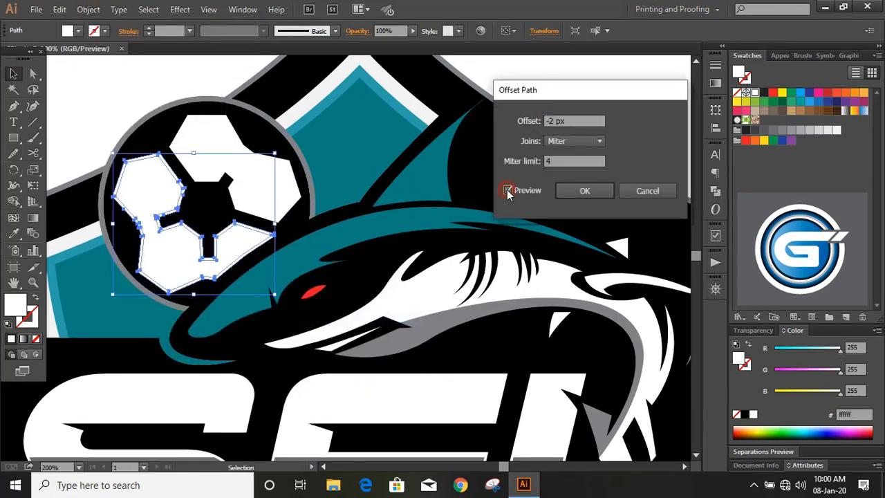
{"action": "key", "text": "Up"}
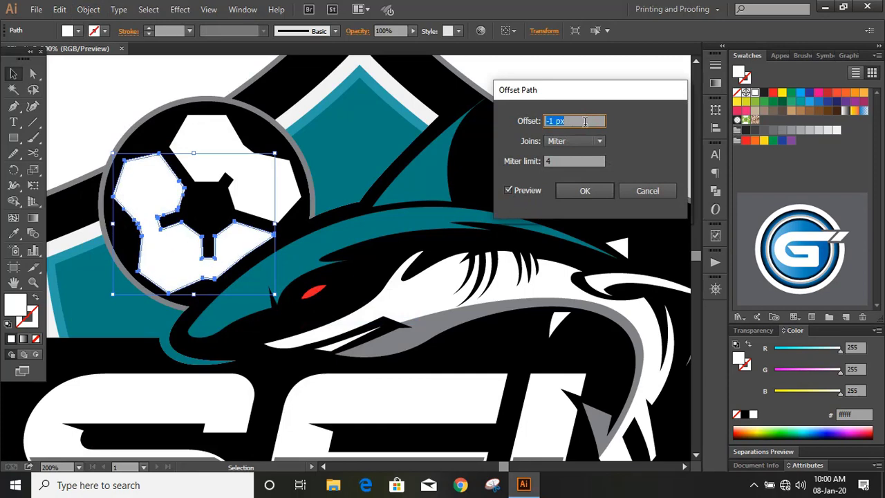
{"action": "left_click", "coordinate": [579, 193]}
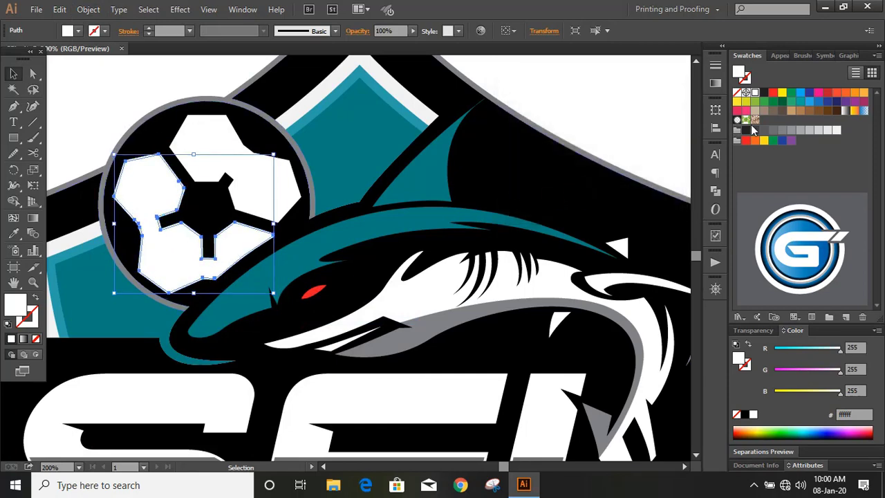
{"action": "left_click", "coordinate": [773, 130]}
{"action": "left_click", "coordinate": [114, 94]}
- Draw a curved Pen path across the ball's left panel and remove the gray area above it with Shape Builder
{"action": "key", "text": "p"}
{"action": "left_click_drag", "start_coordinate": [164, 195], "coordinate": [352, 253]}
{"action": "left_click", "coordinate": [264, 209]}
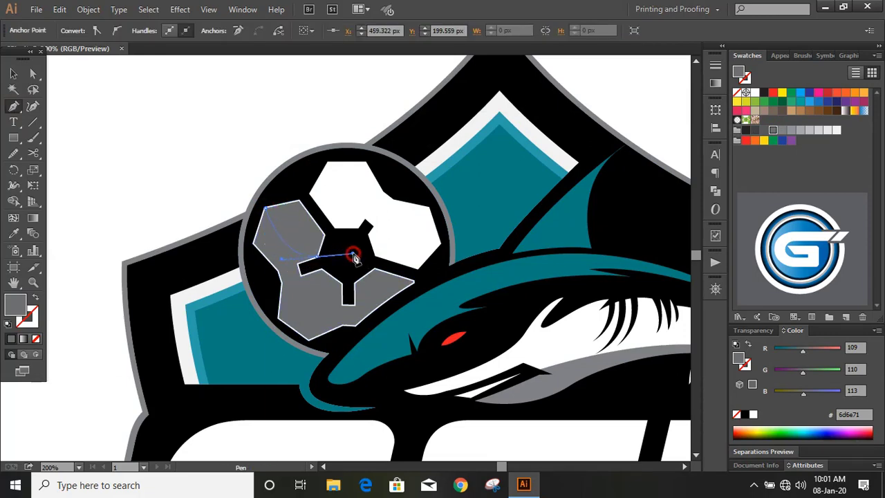
{"action": "key", "text": "v"}
{"action": "left_click", "coordinate": [291, 289]}
{"action": "key", "text": "shift+m"}
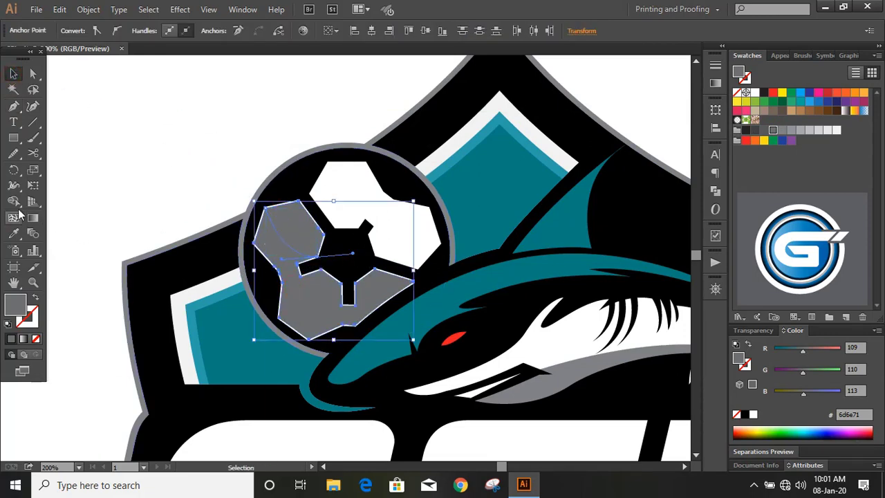
{"action": "left_click", "coordinate": [300, 243], "text": "alt"}
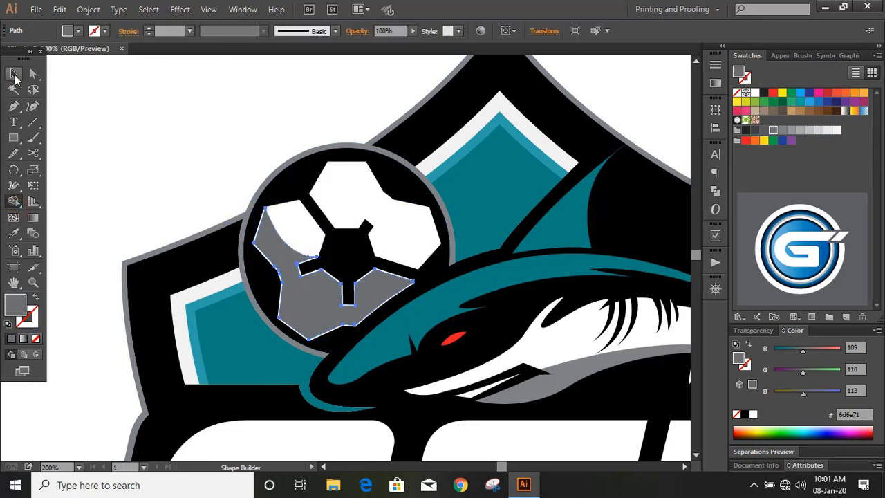
{"action": "left_click", "coordinate": [14, 73]}
{"action": "left_click", "coordinate": [142, 156]}
- Add the text SHARKS F.C at 60 pt near the lower edge of the SFL lettering
{"action": "key", "text": "ctrl+1"}
{"action": "key", "text": "t"}
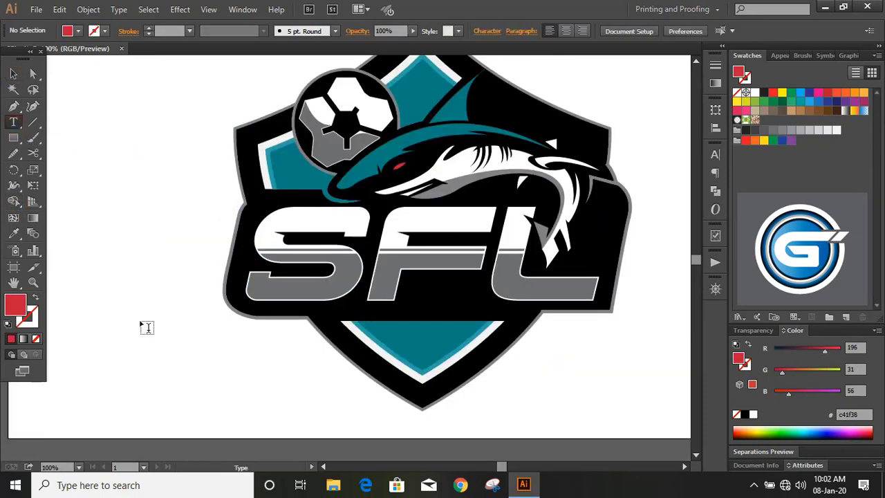
{"action": "left_click", "coordinate": [142, 326]}
{"action": "left_click", "coordinate": [598, 31]}
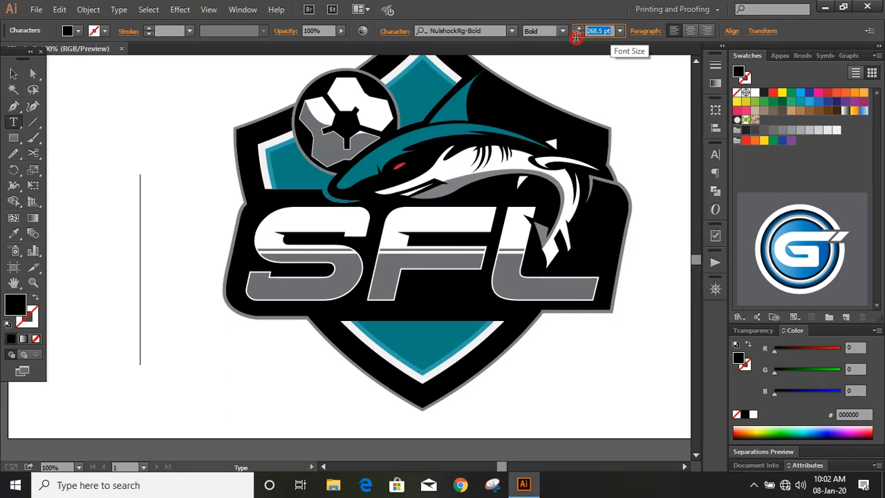
{"action": "type", "text": "6"}
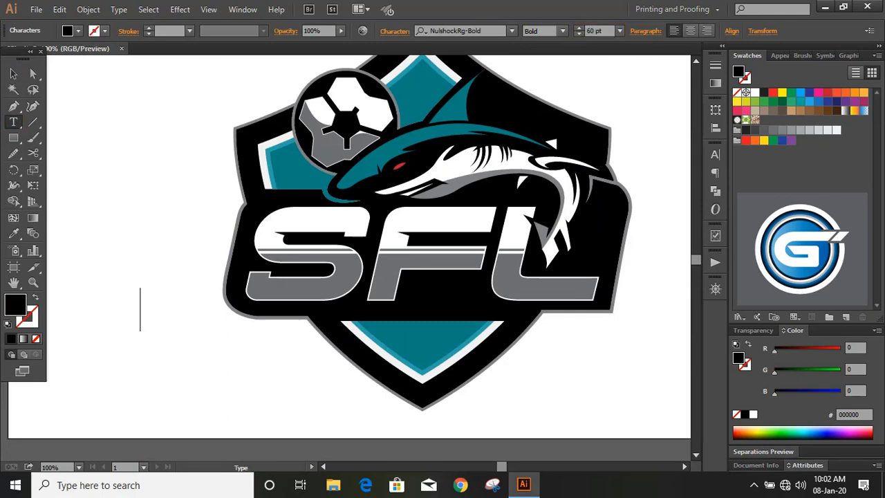
{"action": "type", "text": "SHARKS"}
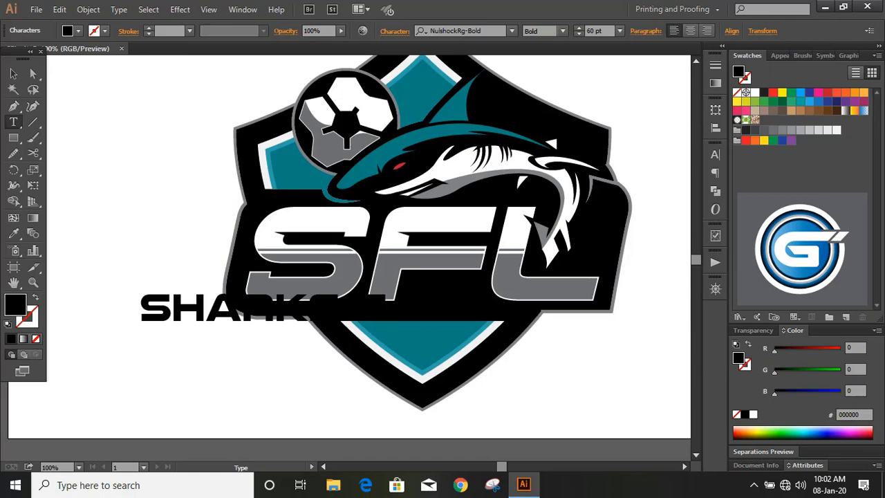
- Fill the SHARKS F.C text white and scale it to about 25 pt, placed beneath the SFL letters
{"action": "left_click", "coordinate": [14, 72]}
{"action": "left_click", "coordinate": [747, 93]}
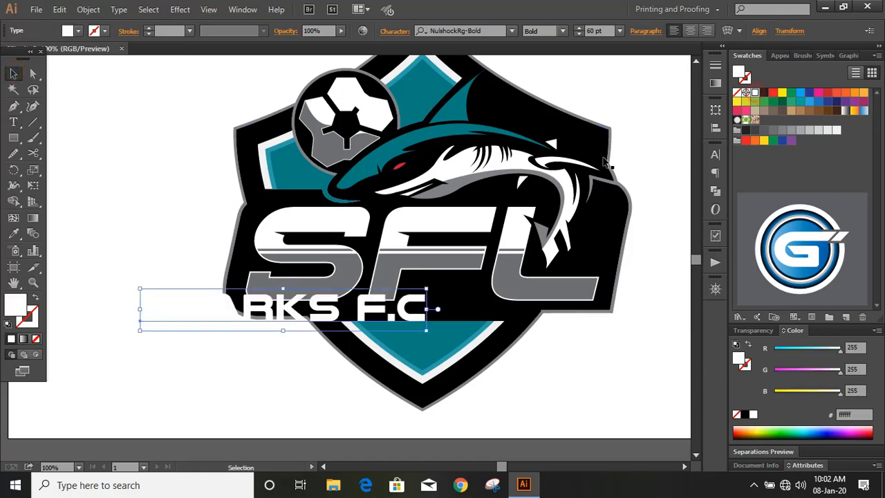
{"action": "left_click_drag", "start_coordinate": [404, 295], "coordinate": [457, 315]}
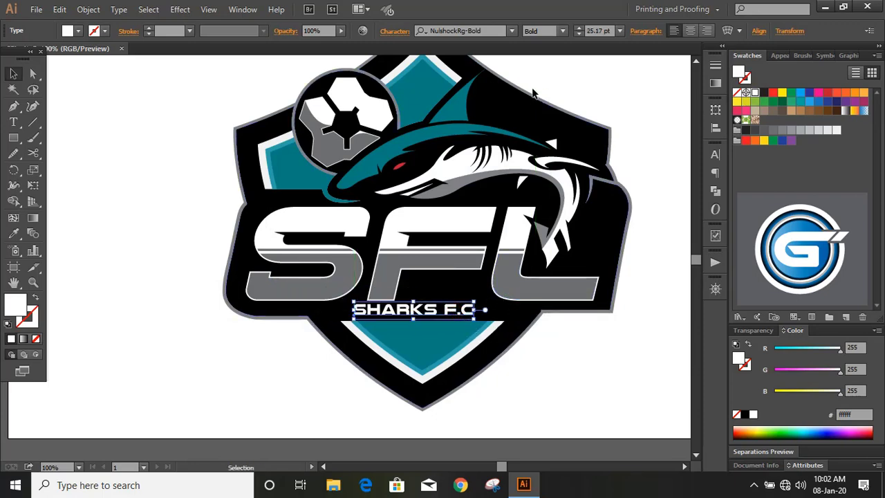
- Change the tagline's font to Myriad Pro Semibold Italic and retype it in capitals as SHARKS F.C
{"action": "left_click", "coordinate": [488, 31]}
{"action": "key", "text": "BackSpace"}
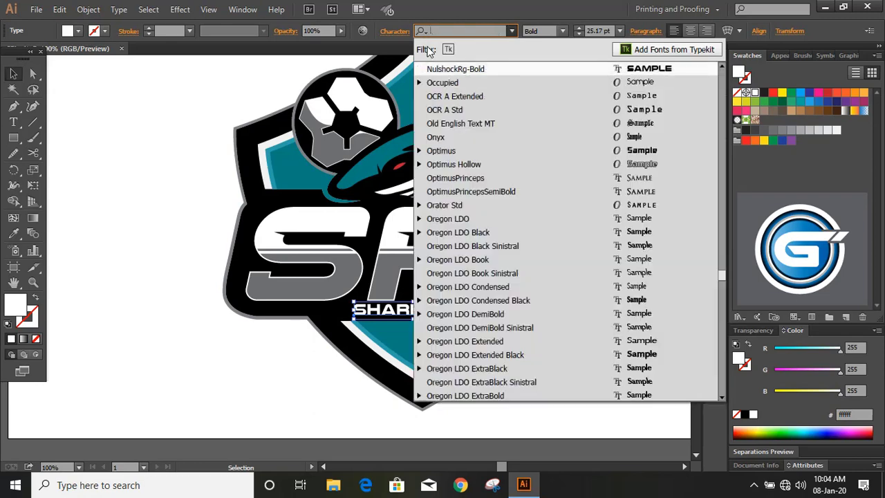
{"action": "type", "text": "myri"}
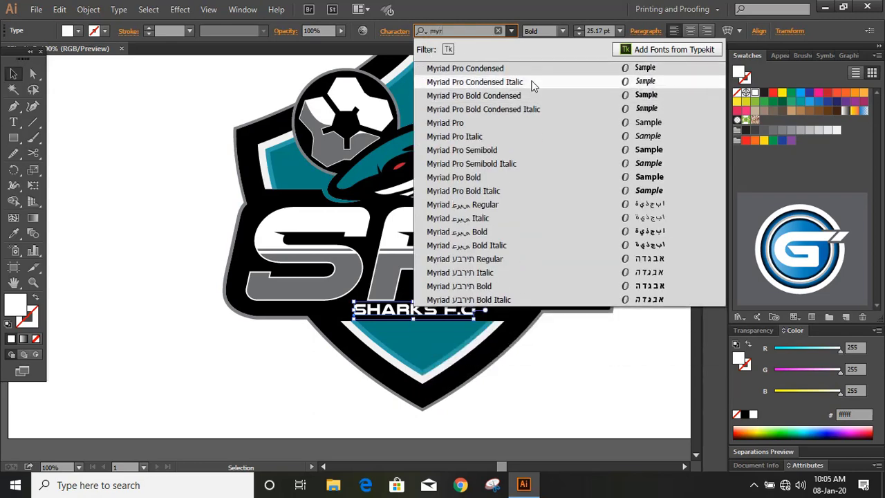
{"action": "left_click", "coordinate": [530, 169]}
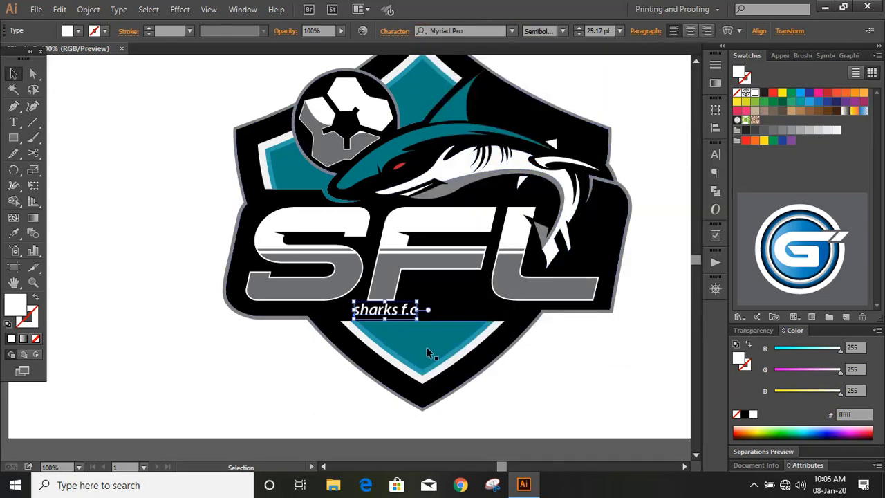
{"action": "double_click", "coordinate": [373, 310]}
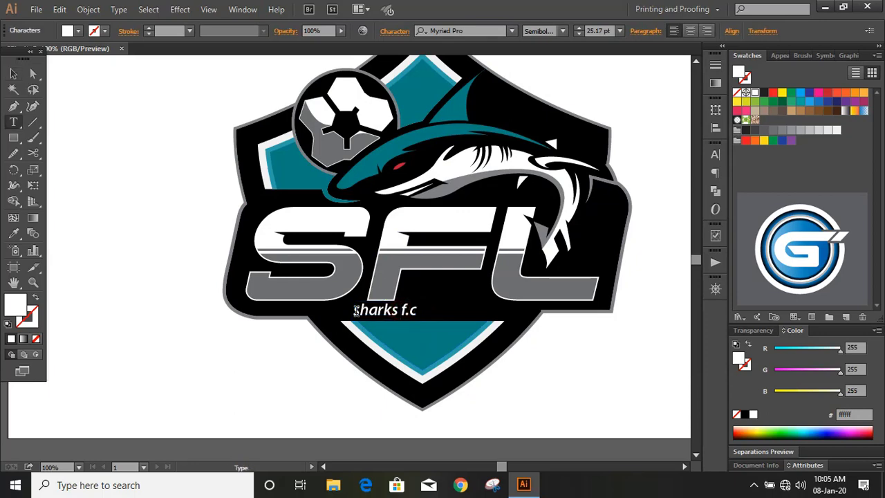
{"action": "left_click_drag", "start_coordinate": [356, 310], "coordinate": [435, 308]}
{"action": "type", "text": "SHARKS F.C"}
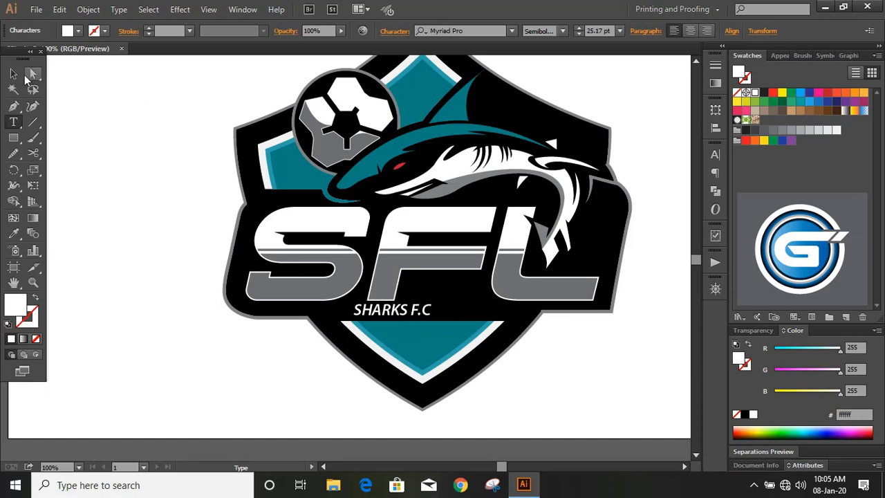
{"action": "left_click", "coordinate": [14, 74]}
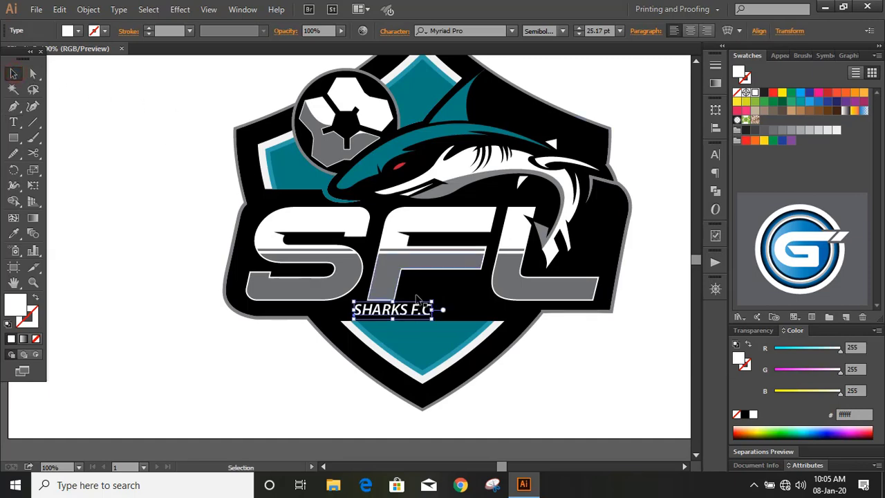
- Enlarge the SHARKS F.C tagline to about 27 pt, set its tracking to 300, and reposition it beneath the SFL letters
{"action": "left_click_drag", "start_coordinate": [432, 318], "coordinate": [455, 316]}
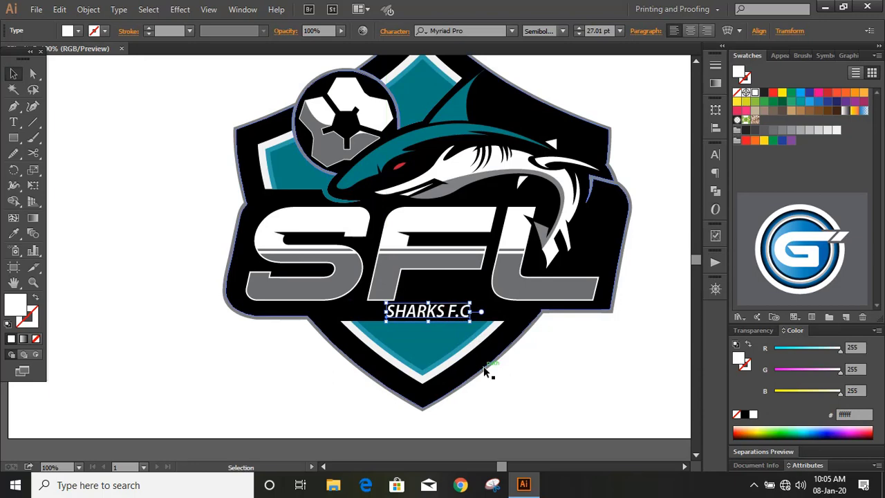
{"action": "left_click", "coordinate": [713, 177]}
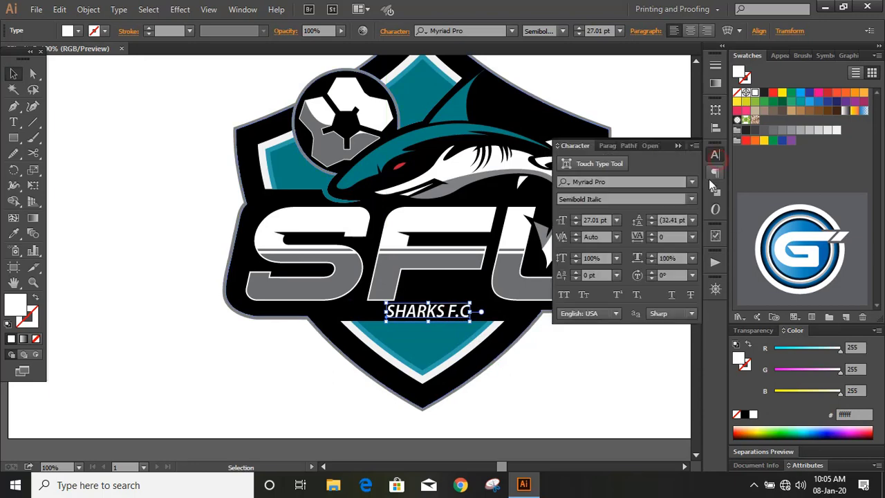
{"action": "left_click", "coordinate": [652, 234]}
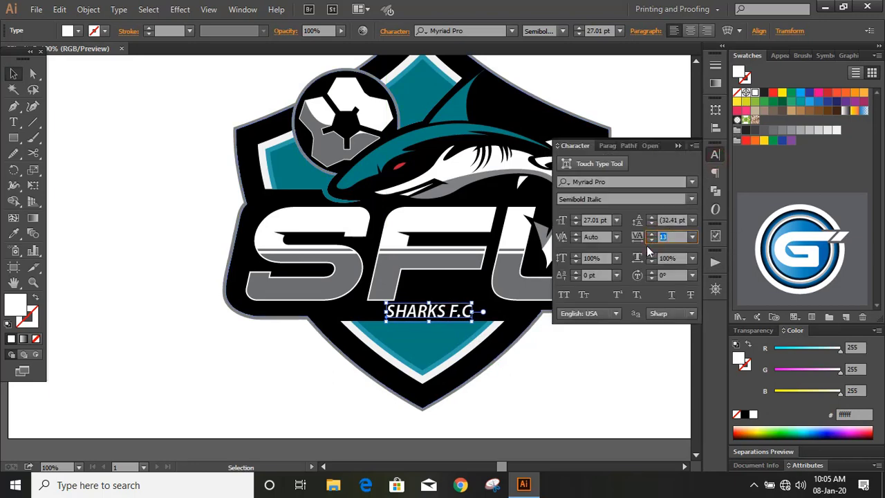
{"action": "type", "text": "300"}
{"action": "key", "text": "Return"}
{"action": "left_click", "coordinate": [677, 146]}
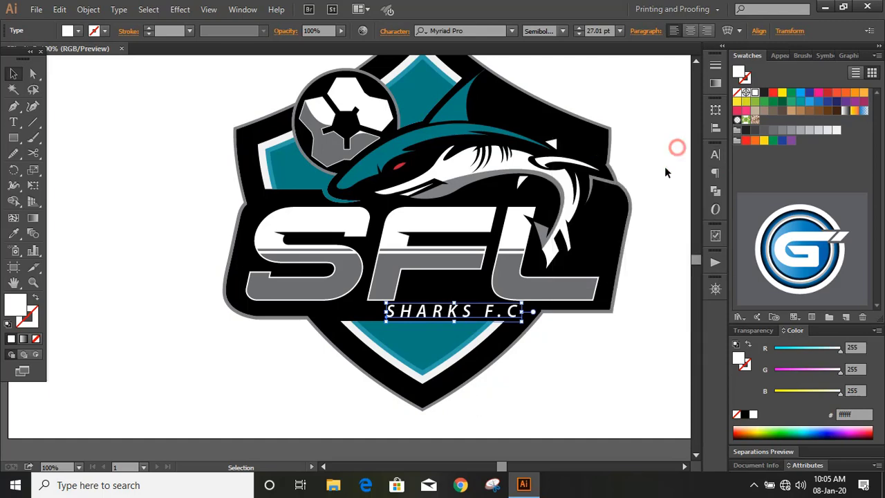
{"action": "left_click_drag", "start_coordinate": [491, 312], "coordinate": [470, 313]}
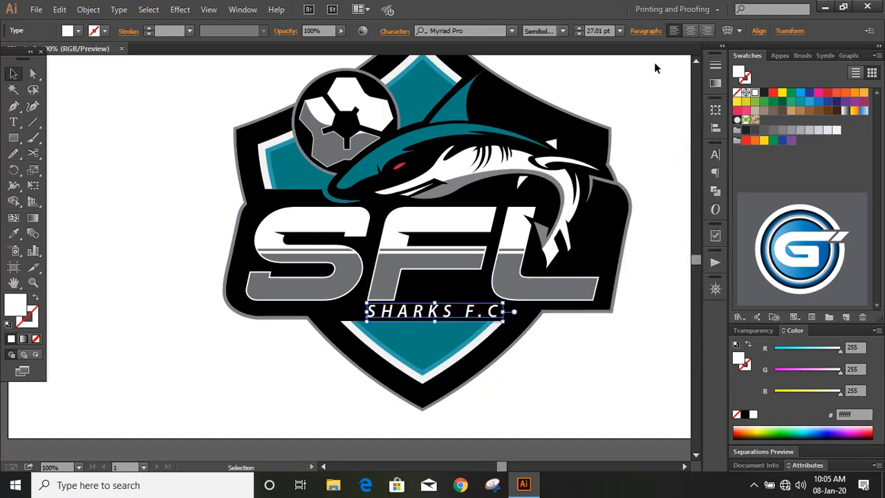
- Center the SHARKS F.C tagline horizontally on the artboard
{"action": "left_click", "coordinate": [716, 129]}
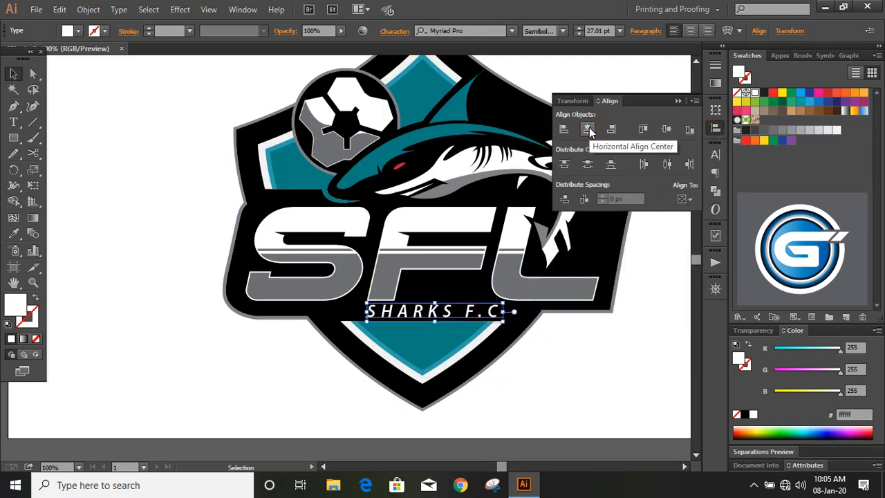
{"action": "left_click", "coordinate": [693, 196]}
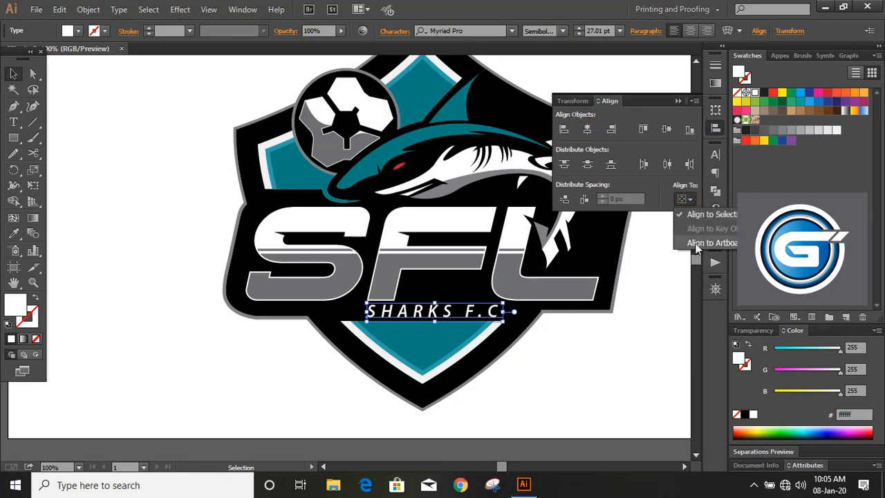
{"action": "left_click", "coordinate": [702, 240]}
{"action": "left_click", "coordinate": [591, 133]}
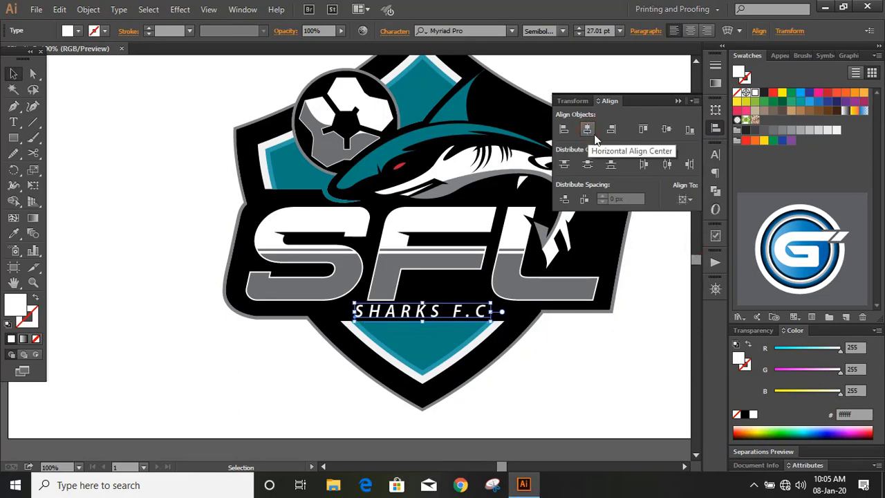
{"action": "left_click", "coordinate": [678, 102]}
{"action": "left_click", "coordinate": [638, 87]}
- Expand the SHARKS F.C tagline into shapes and color it with the red c41f38 sampled from the shark's eye
{"action": "scroll", "coordinate": [583, 267], "scroll_direction": "up", "scroll_amount": 2}
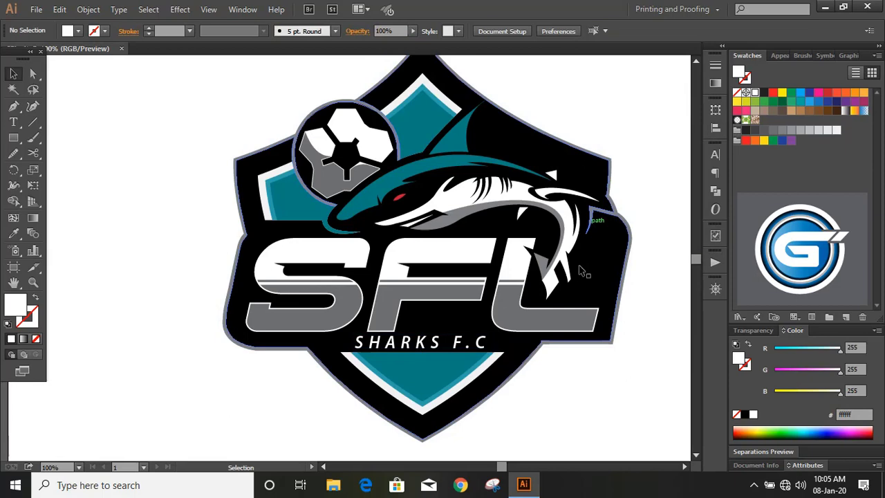
{"action": "left_click", "coordinate": [437, 348]}
{"action": "left_click", "coordinate": [88, 9]}
{"action": "left_click", "coordinate": [113, 148]}
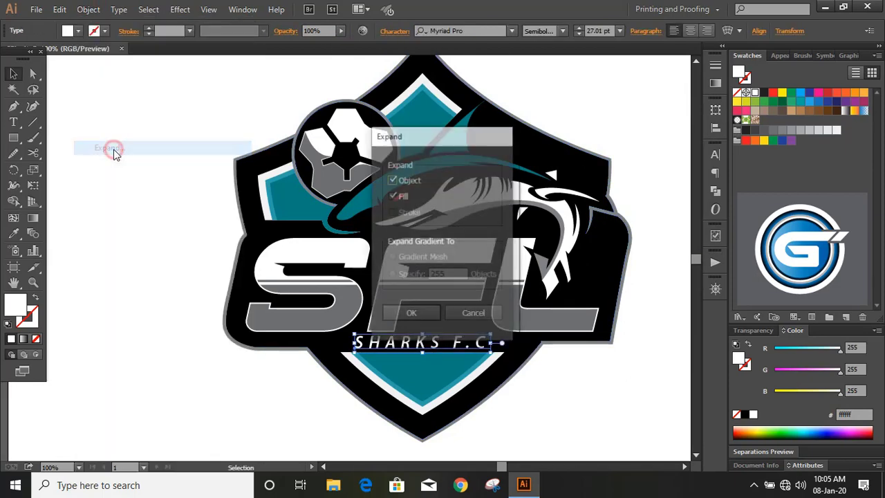
{"action": "left_click", "coordinate": [408, 312]}
{"action": "key", "text": "i"}
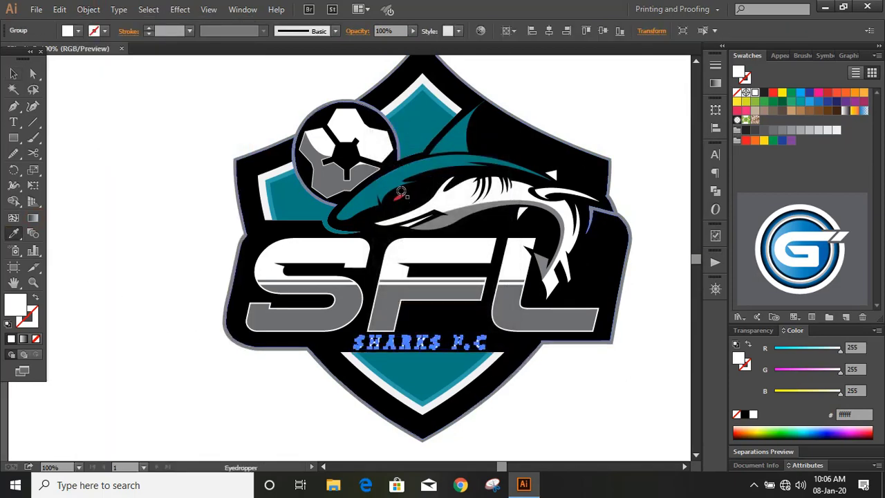
{"action": "left_click", "coordinate": [401, 193]}
{"action": "left_click", "coordinate": [14, 74]}
{"action": "left_click", "coordinate": [114, 177]}
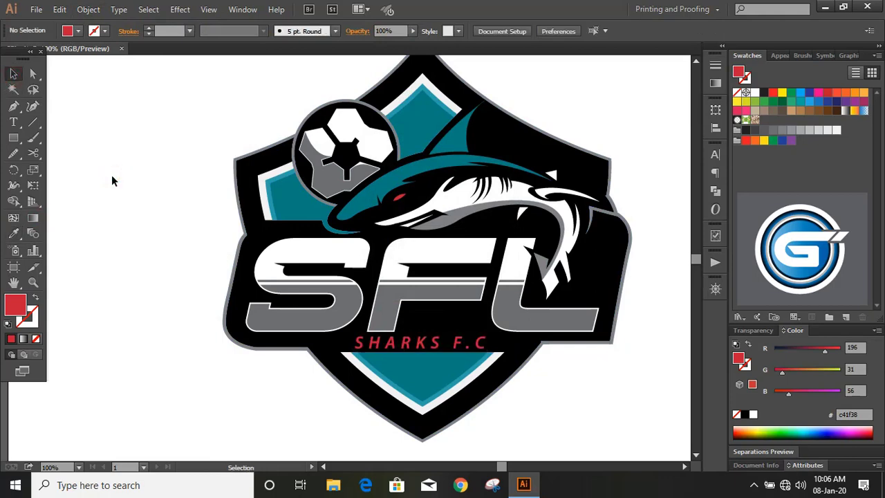
- Enlarge the red SHARKS F.C tagline proportionally from its center to about 254 px wide
{"action": "scroll", "coordinate": [114, 181], "scroll_direction": "down", "scroll_amount": 1}
{"action": "left_click", "coordinate": [487, 323]}
{"action": "left_click_drag", "start_coordinate": [494, 320], "coordinate": [508, 326]}
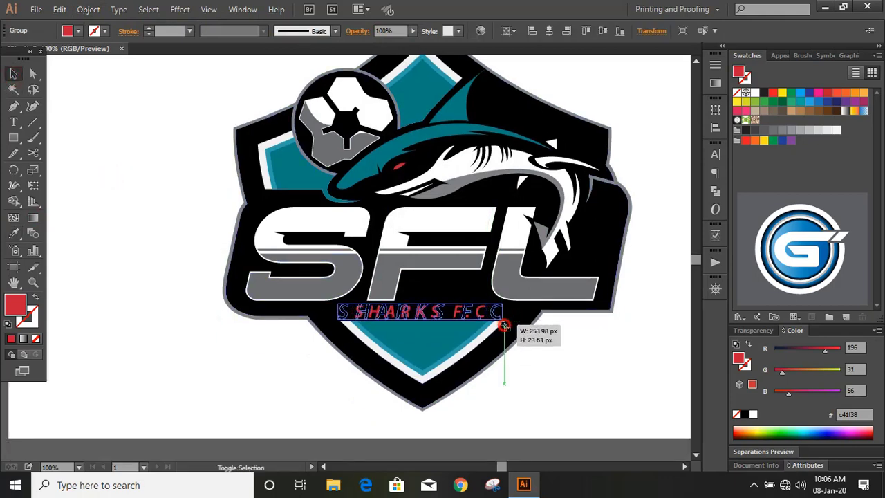
{"action": "left_click", "coordinate": [544, 357]}
{"action": "left_click", "coordinate": [499, 312]}
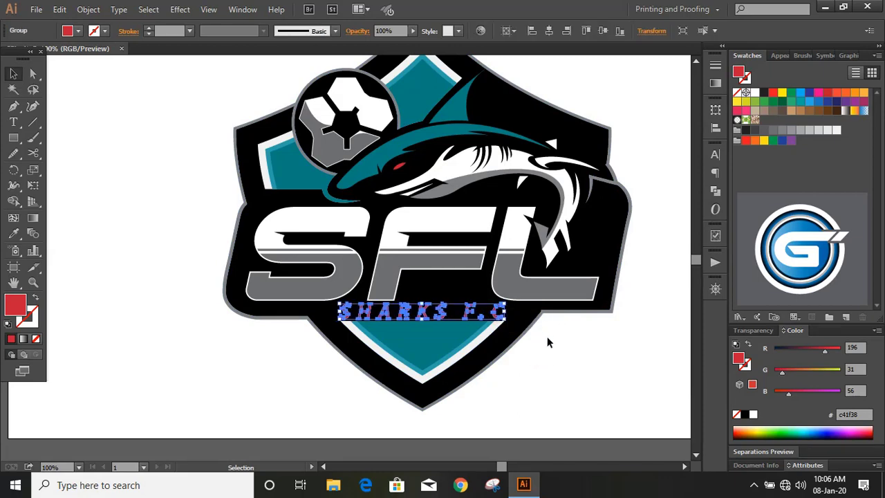
{"action": "left_click", "coordinate": [548, 343]}
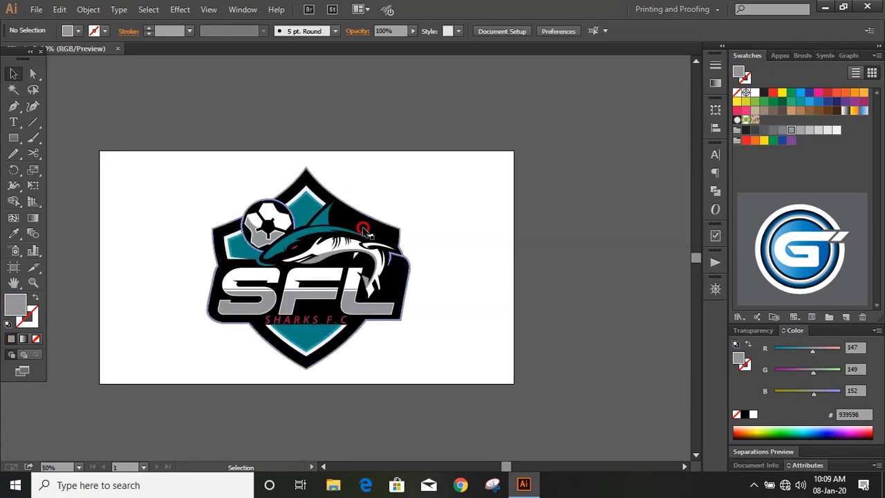
- Duplicate the whole logo in place, then enlarge the copy, shift it toward the artboard's right side and tilt it counterclockwise
{"action": "key", "text": "ctrl+a"}
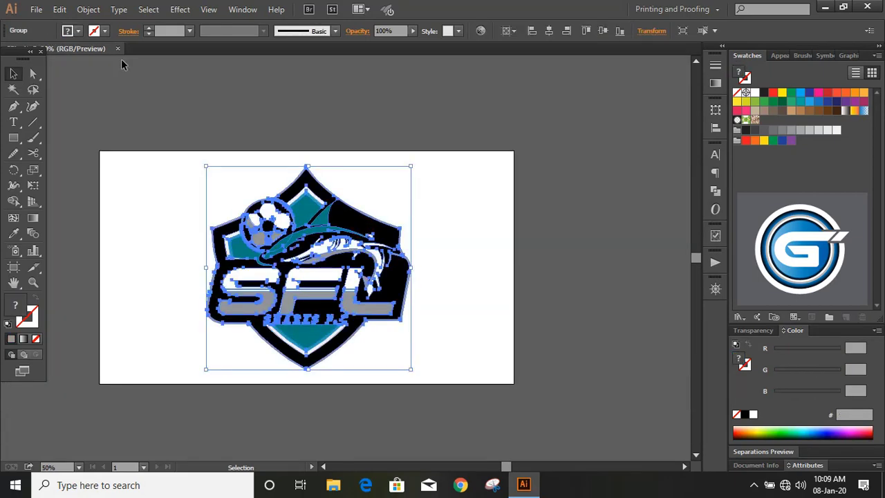
{"action": "left_click", "coordinate": [59, 10]}
{"action": "left_click", "coordinate": [77, 71]}
{"action": "left_click", "coordinate": [60, 10]}
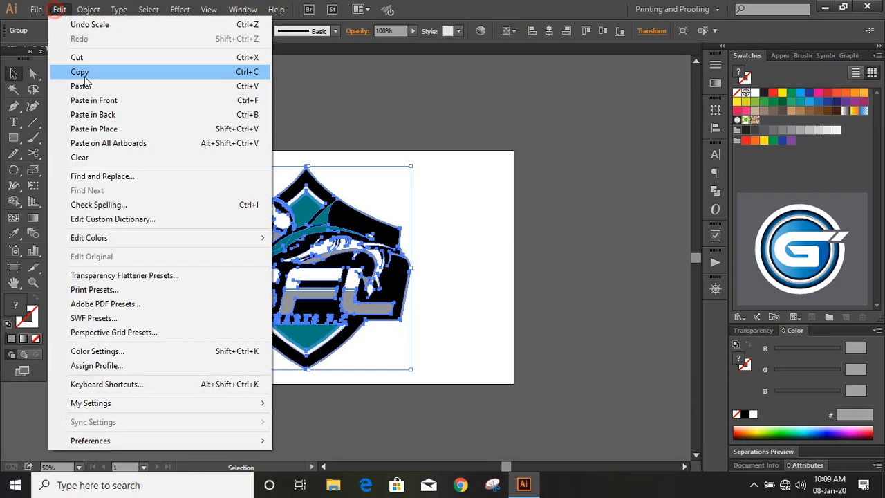
{"action": "left_click", "coordinate": [104, 126]}
{"action": "left_click_drag", "start_coordinate": [410, 168], "coordinate": [474, 98]}
{"action": "left_click_drag", "start_coordinate": [440, 178], "coordinate": [546, 201]}
{"action": "left_click_drag", "start_coordinate": [612, 400], "coordinate": [634, 354]}
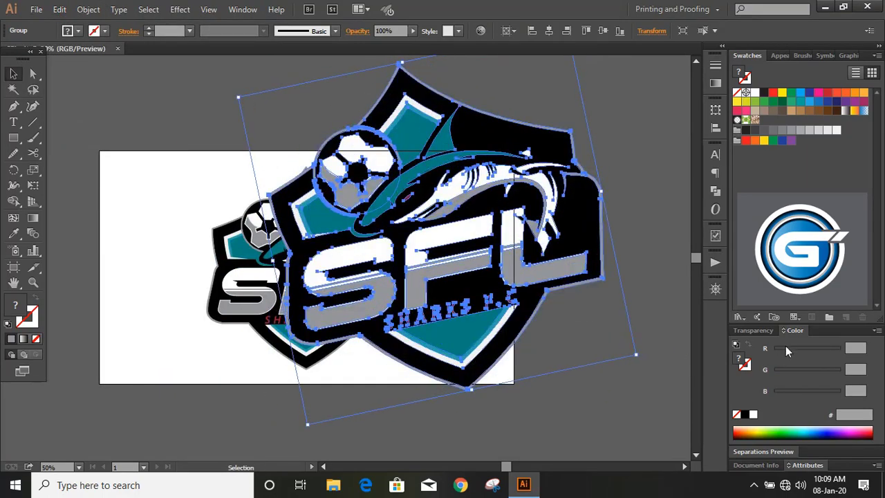
- Reduce the enlarged logo copy's opacity to 37% and send it behind the main logo
{"action": "left_click", "coordinate": [764, 330]}
{"action": "left_click_drag", "start_coordinate": [857, 441], "coordinate": [829, 449]}
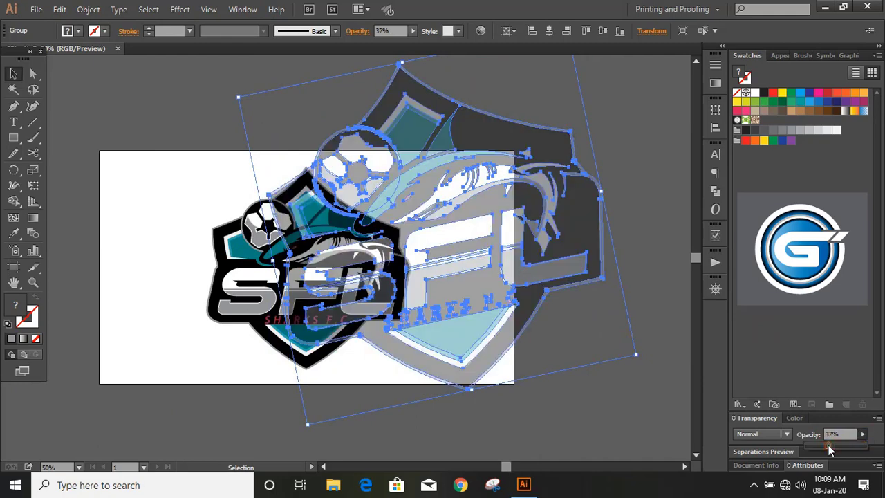
{"action": "left_click", "coordinate": [587, 396]}
{"action": "right_click", "coordinate": [556, 274]}
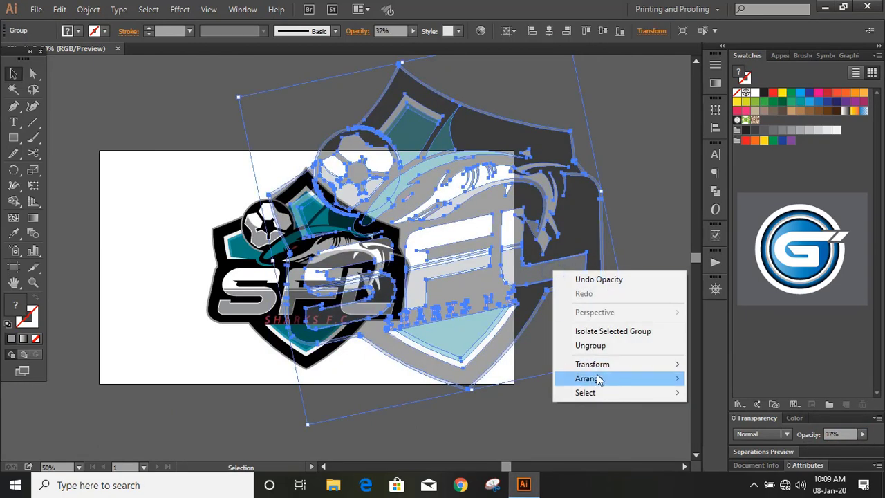
{"action": "mouse_move", "coordinate": [599, 375]}
{"action": "left_click", "coordinate": [713, 419]}
{"action": "left_click", "coordinate": [581, 376]}
- Draw a small flat ellipse in the artboard's upper-left area and fill it with the teal sampled from the shield
{"action": "left_click_drag", "start_coordinate": [13, 137], "coordinate": [70, 168]}
{"action": "left_click_drag", "start_coordinate": [152, 188], "coordinate": [180, 192]}
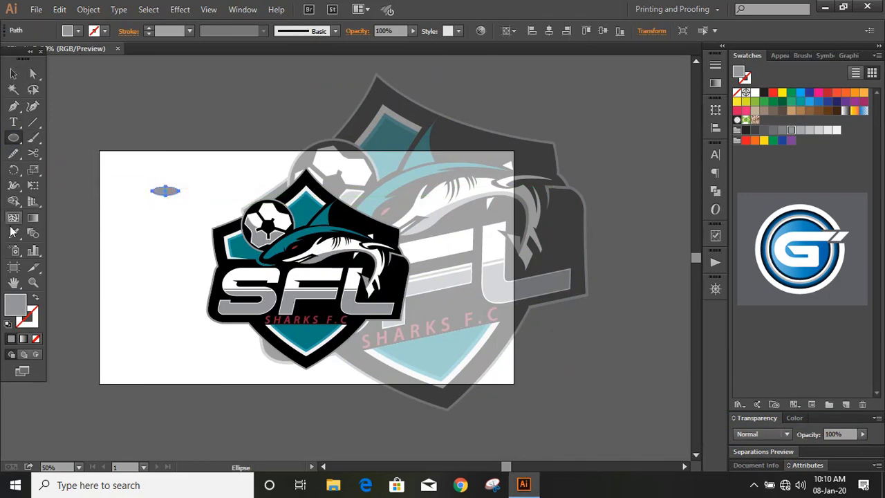
{"action": "left_click", "coordinate": [377, 130]}
{"action": "left_click", "coordinate": [160, 137]}
{"action": "left_click", "coordinate": [172, 191]}
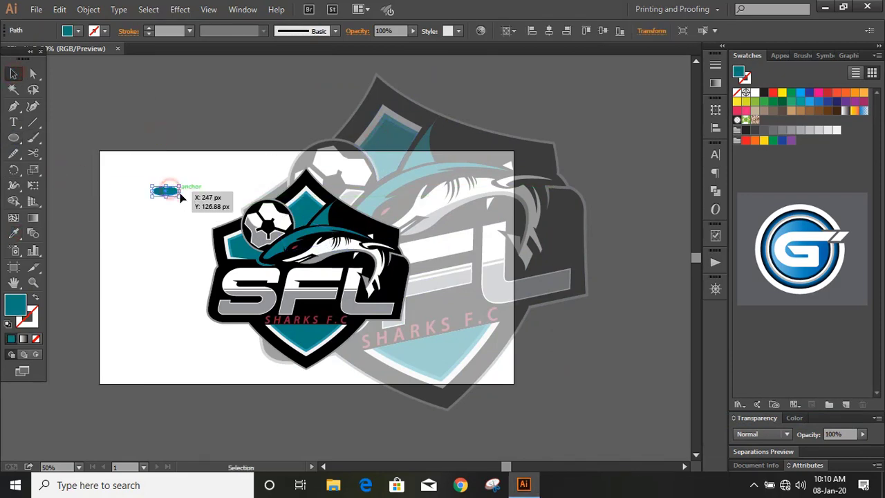
- Tilt the teal ellipse and scatter smaller copies of it above and below the logo as a dot pattern
{"action": "left_click_drag", "start_coordinate": [181, 197], "coordinate": [187, 168]}
{"action": "left_click", "coordinate": [190, 158]}
{"action": "left_click", "coordinate": [227, 172]}
{"action": "left_click", "coordinate": [221, 166]}
{"action": "left_click", "coordinate": [172, 189]}
{"action": "left_click", "coordinate": [179, 166]}
{"action": "key", "text": "ctrl+plus"}
{"action": "left_click", "coordinate": [141, 127]}
{"action": "left_click_drag", "start_coordinate": [141, 139], "coordinate": [164, 194]}
{"action": "left_click_drag", "start_coordinate": [164, 194], "coordinate": [243, 143]}
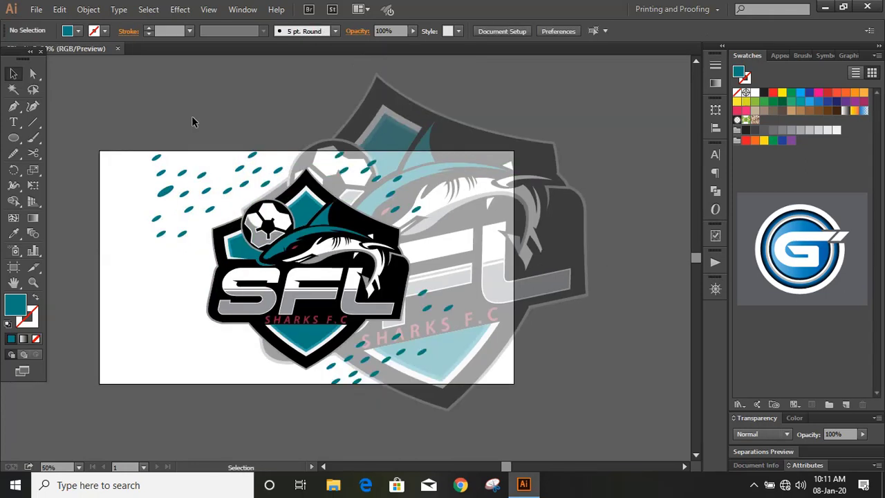
- Lock the main SFL logo and lower the opacity of the scattered teal ellipses to 36%
{"action": "left_click", "coordinate": [304, 218]}
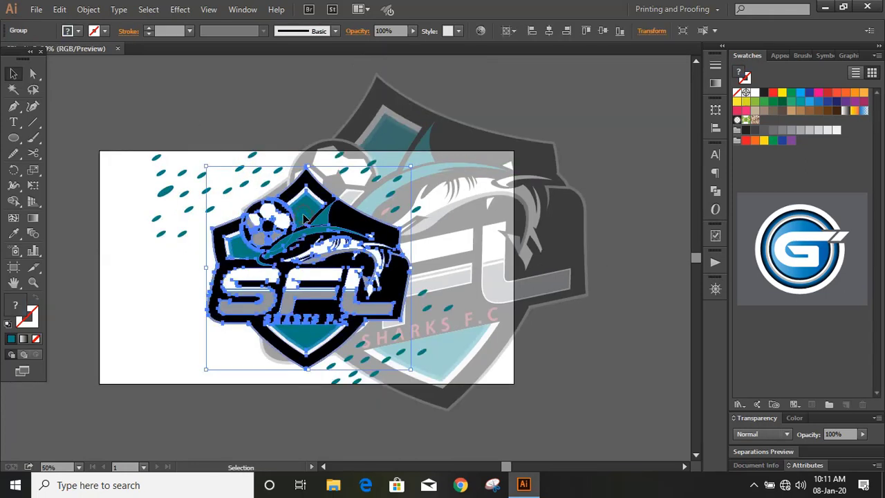
{"action": "left_click", "coordinate": [88, 9]}
{"action": "mouse_move", "coordinate": [250, 86]}
{"action": "left_click", "coordinate": [300, 85]}
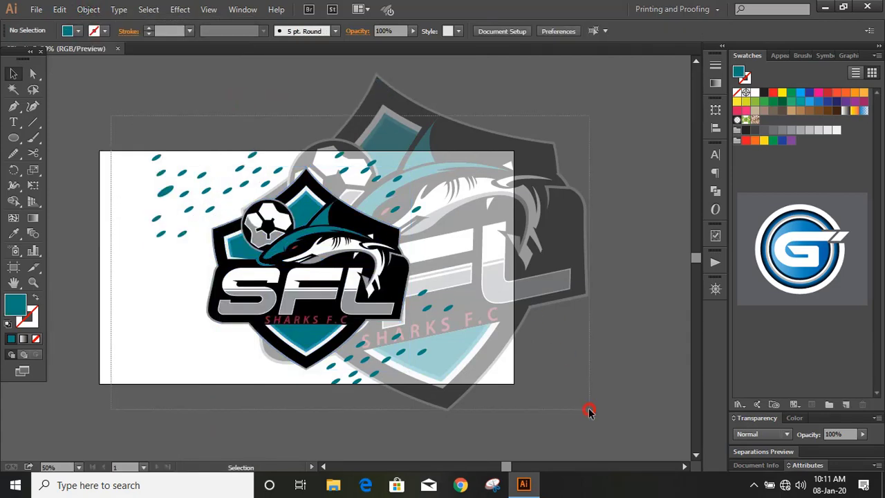
{"action": "left_click_drag", "start_coordinate": [588, 412], "coordinate": [589, 411]}
{"action": "left_click_drag", "start_coordinate": [849, 449], "coordinate": [828, 448]}
{"action": "left_click", "coordinate": [632, 316]}
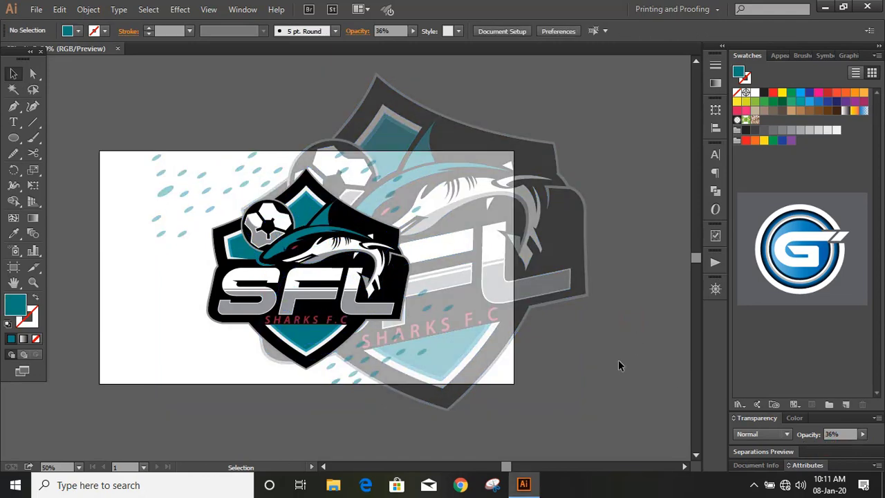
- Group the faded logo copy together with the scattered teal ellipses
{"action": "left_click_drag", "start_coordinate": [88, 105], "coordinate": [540, 383]}
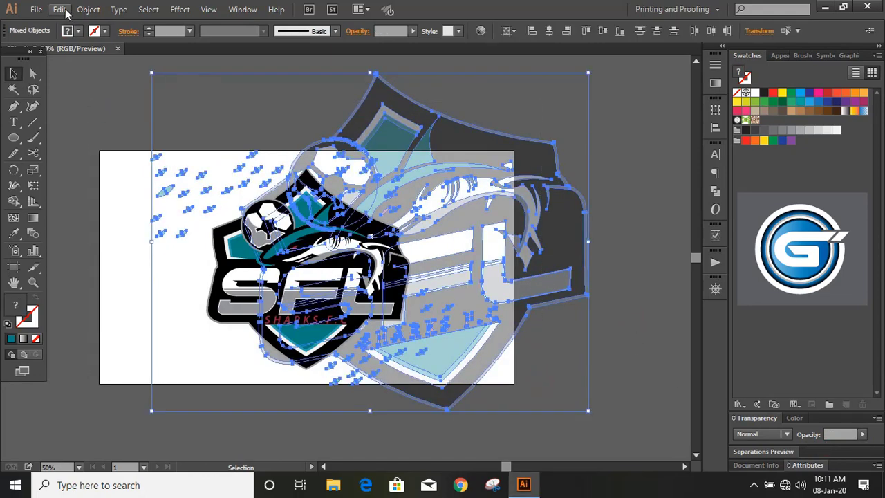
{"action": "left_click", "coordinate": [89, 9]}
{"action": "left_click", "coordinate": [104, 59]}
{"action": "left_click", "coordinate": [87, 129]}
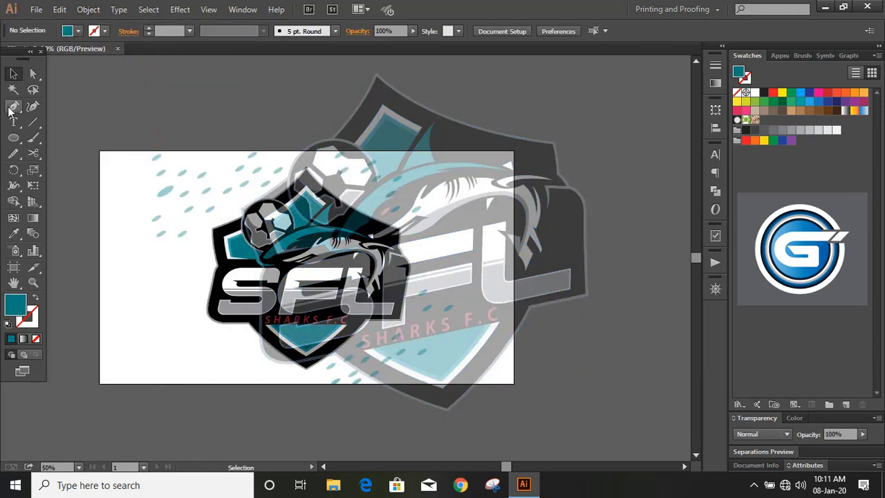
- Draw a rectangle covering the whole artboard and fill it with a linear white-to-black gradient
{"action": "left_click_drag", "start_coordinate": [16, 142], "coordinate": [513, 384]}
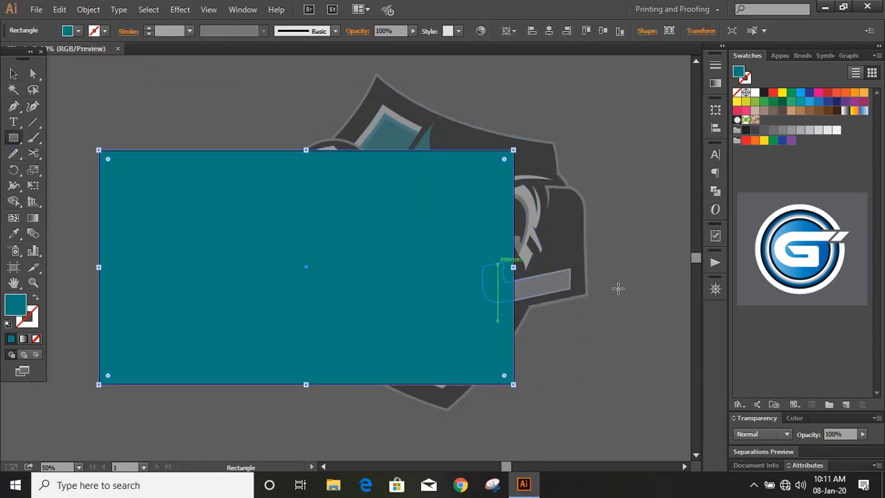
{"action": "left_click", "coordinate": [746, 130]}
{"action": "key", "text": "v"}
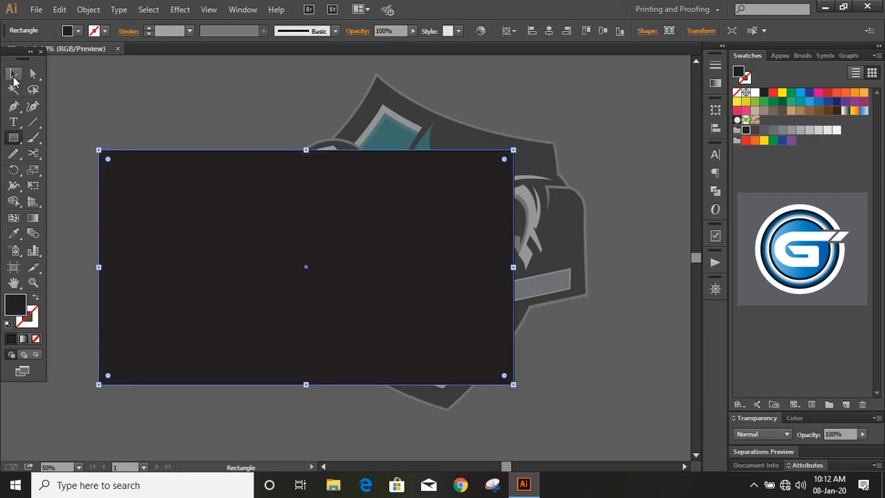
{"action": "left_click", "coordinate": [132, 112]}
{"action": "scroll", "coordinate": [253, 164], "scroll_direction": "up", "scroll_amount": 1}
{"action": "left_click", "coordinate": [260, 207]}
{"action": "left_click", "coordinate": [716, 83]}
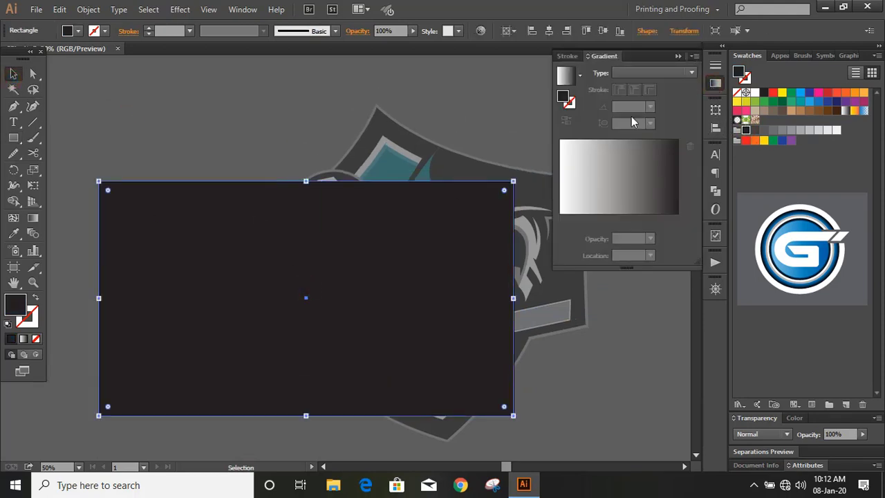
{"action": "left_click", "coordinate": [610, 173]}
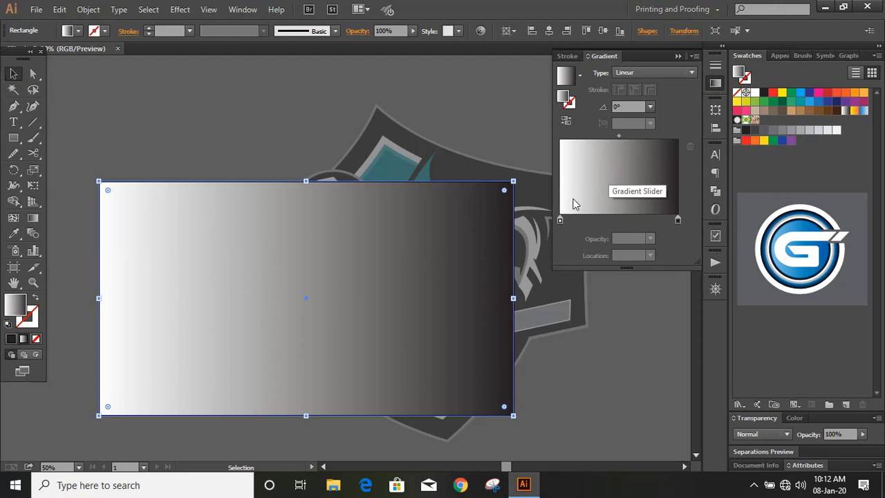
- Redirect the rectangle's gradient diagonally from its upper-right corner toward the lower left, at -150.6°
{"action": "left_click", "coordinate": [32, 218]}
{"action": "left_click_drag", "start_coordinate": [108, 405], "coordinate": [198, 371]}
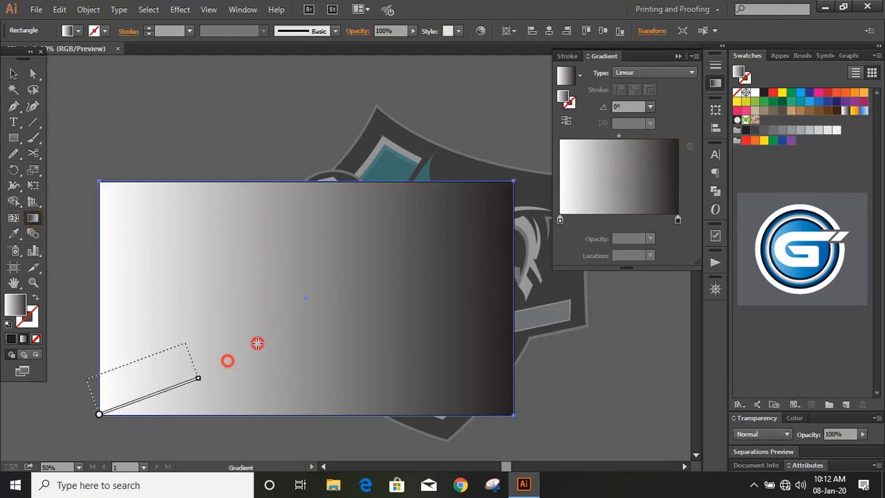
{"action": "left_click_drag", "start_coordinate": [265, 320], "coordinate": [498, 188]}
{"action": "mouse_move", "coordinate": [104, 412]}
{"action": "left_mouse_down"}
{"action": "mouse_move", "coordinate": [460, 237]}
{"action": "mouse_move", "coordinate": [455, 225]}
{"action": "left_mouse_up"}
{"action": "left_click_drag", "start_coordinate": [513, 182], "coordinate": [151, 386]}
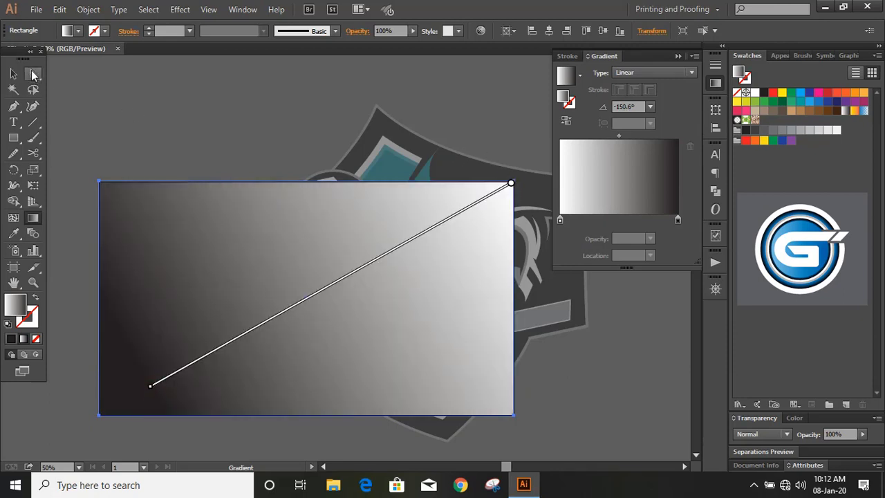
- Shift the gradient's midpoint to 40.32% so the dark end covers more of the rectangle
{"action": "left_click", "coordinate": [13, 73]}
{"action": "left_click", "coordinate": [166, 120]}
{"action": "scroll", "coordinate": [166, 120], "scroll_direction": "down", "scroll_amount": 1}
{"action": "left_click", "coordinate": [193, 253]}
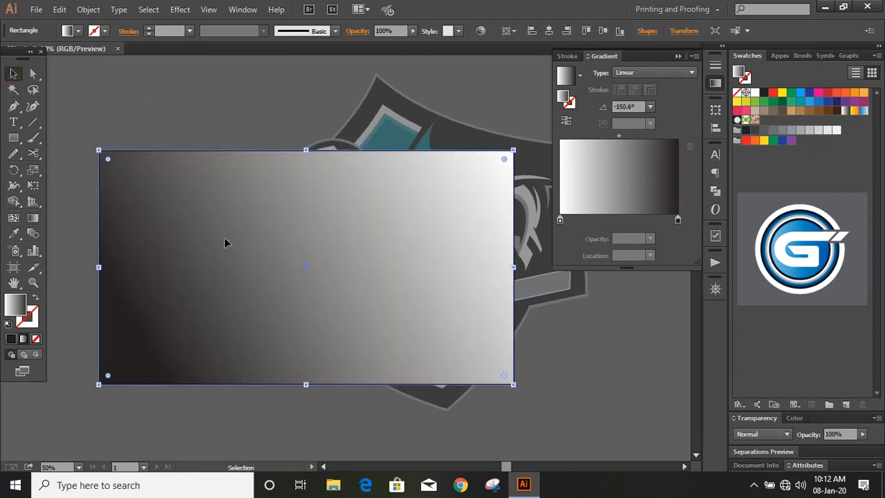
{"action": "left_click_drag", "start_coordinate": [622, 135], "coordinate": [608, 136]}
{"action": "left_click", "coordinate": [242, 102]}
{"action": "left_click", "coordinate": [214, 228]}
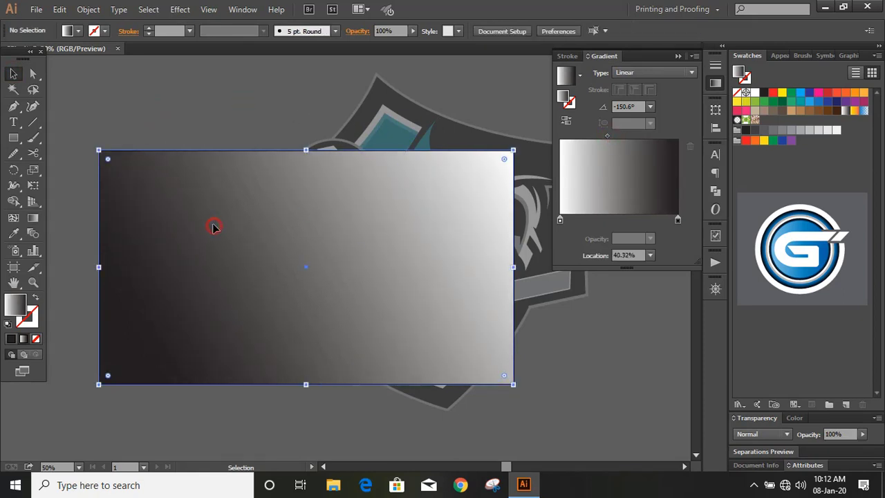
- Make an opacity mask on the grouped logo copy and ellipses using the gradient rectangle
{"action": "key", "text": "ctrl+a"}
{"action": "left_click", "coordinate": [876, 418]}
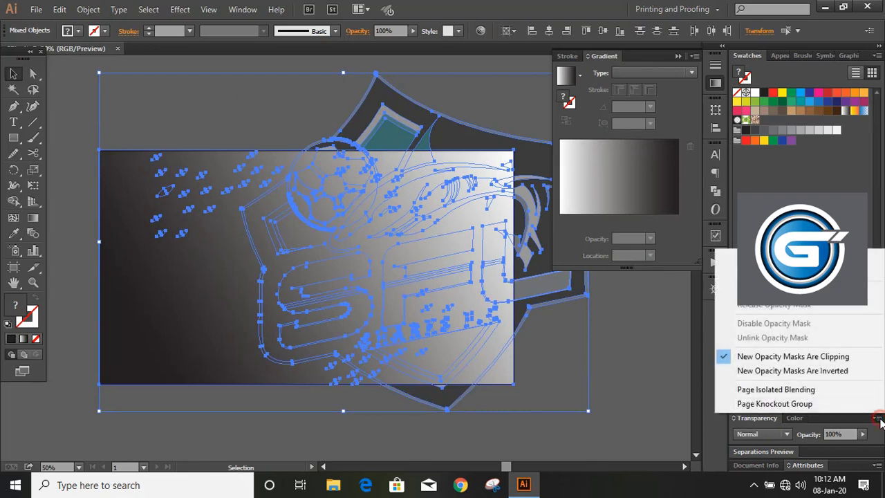
{"action": "left_click", "coordinate": [761, 255]}
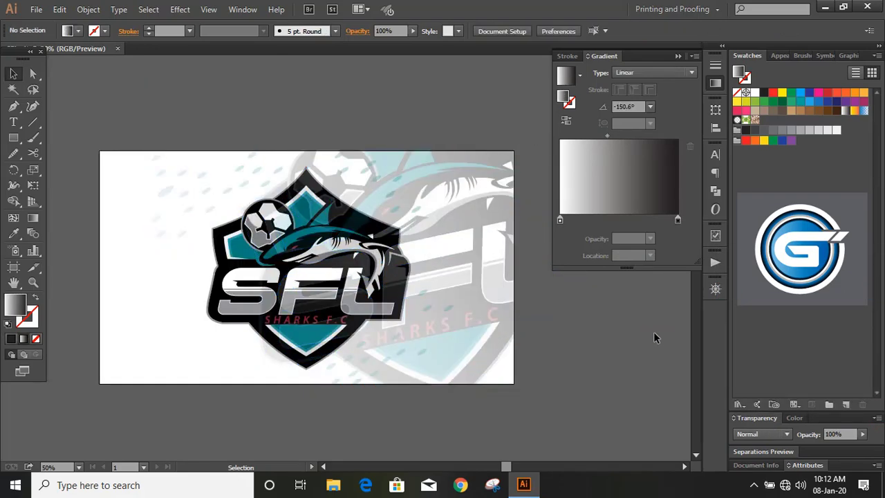
{"action": "left_click", "coordinate": [678, 56]}
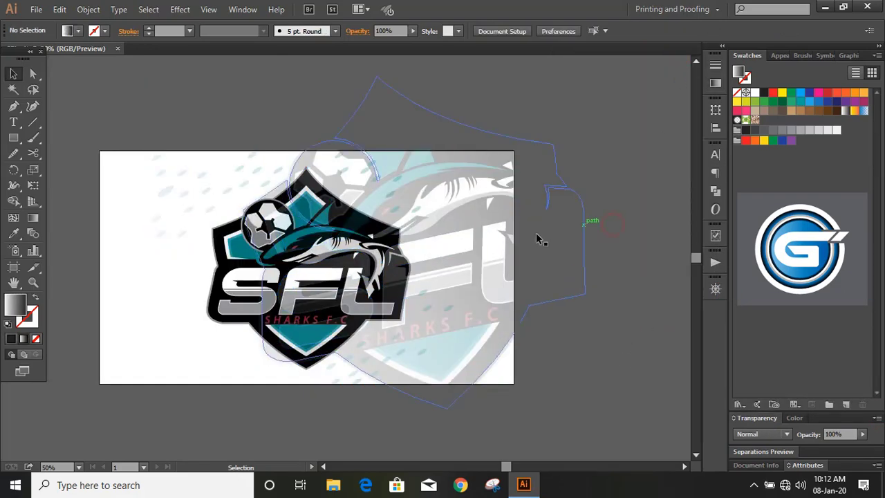
- Send the masked group of the faded logo copy and ellipses behind the main logo
{"action": "left_click", "coordinate": [457, 259]}
{"action": "right_click", "coordinate": [459, 258]}
{"action": "mouse_move", "coordinate": [519, 367]}
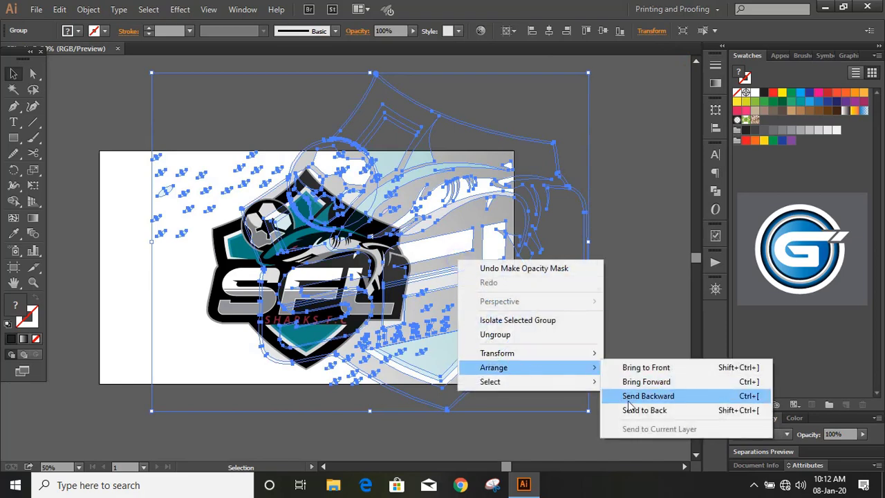
{"action": "left_click", "coordinate": [605, 409]}
{"action": "left_click", "coordinate": [593, 302]}
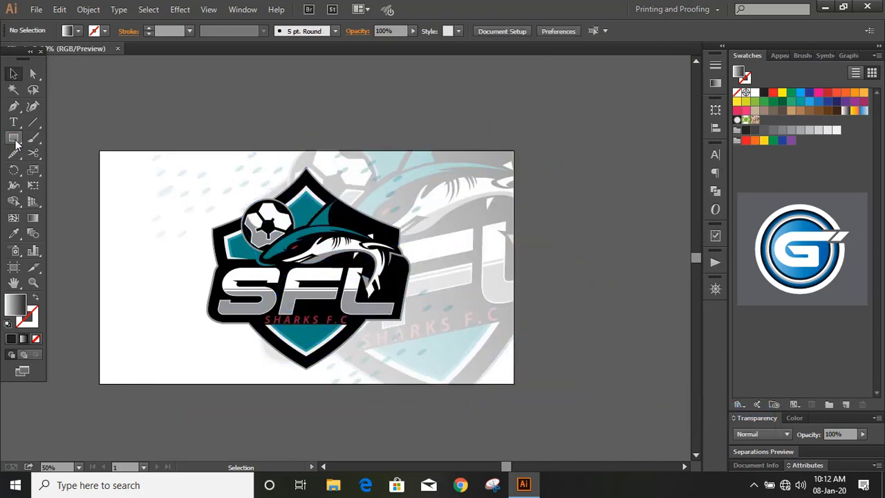
- Draw a background rectangle covering the whole artboard and send it behind all the artwork
{"action": "left_click", "coordinate": [14, 137]}
{"action": "left_click_drag", "start_coordinate": [100, 151], "coordinate": [514, 384]}
{"action": "left_click", "coordinate": [11, 76]}
{"action": "right_click", "coordinate": [129, 174]}
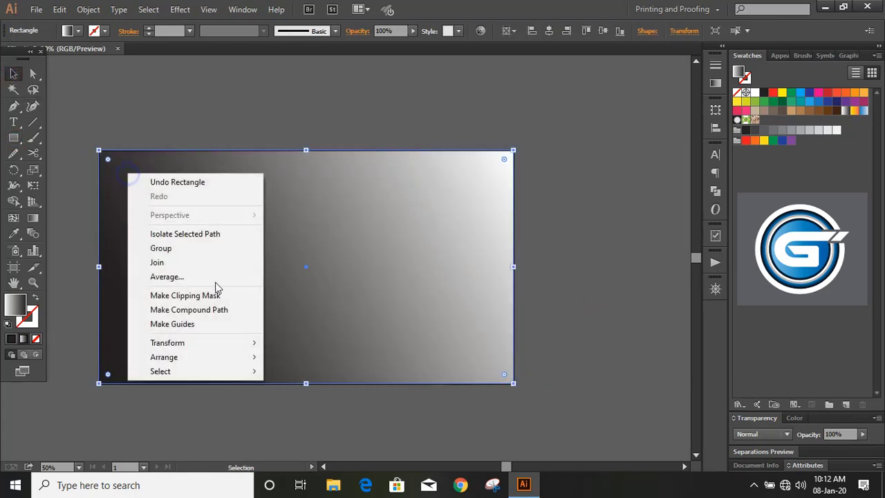
{"action": "mouse_move", "coordinate": [264, 358]}
{"action": "left_click", "coordinate": [325, 402]}
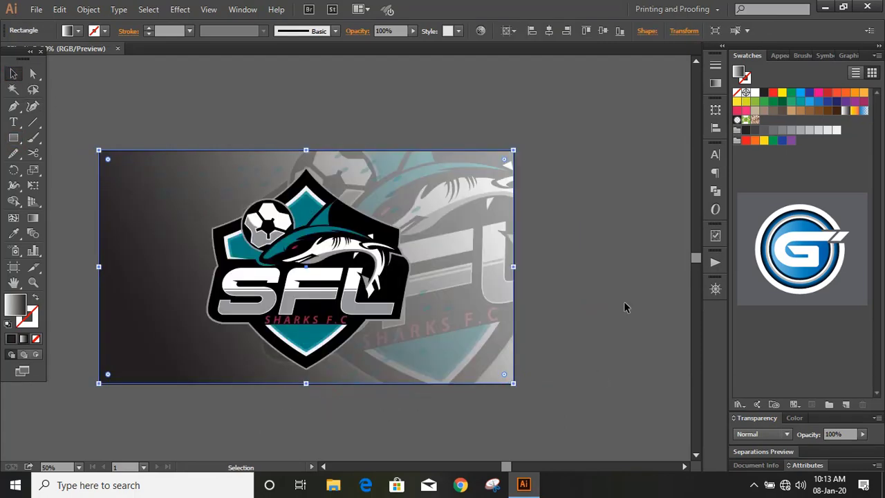
- Fill the background rectangle with pure black 000000
{"action": "left_click", "coordinate": [748, 132]}
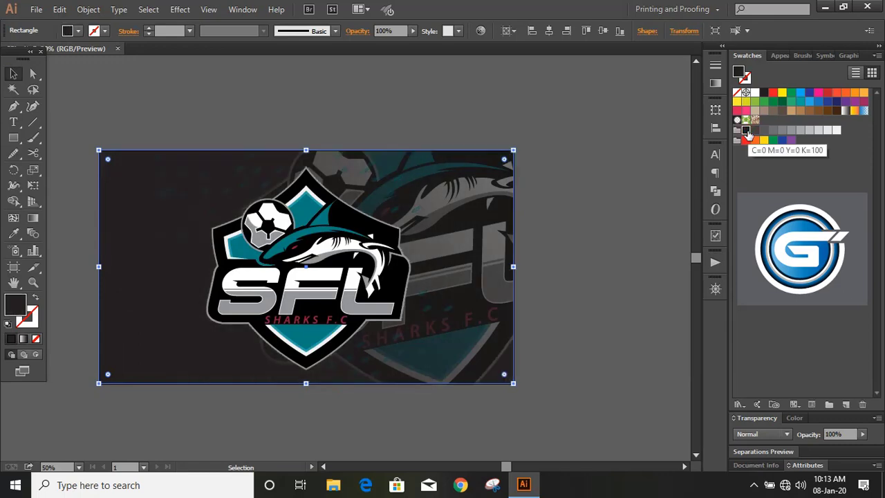
{"action": "left_click", "coordinate": [796, 418]}
{"action": "left_click", "coordinate": [745, 415]}
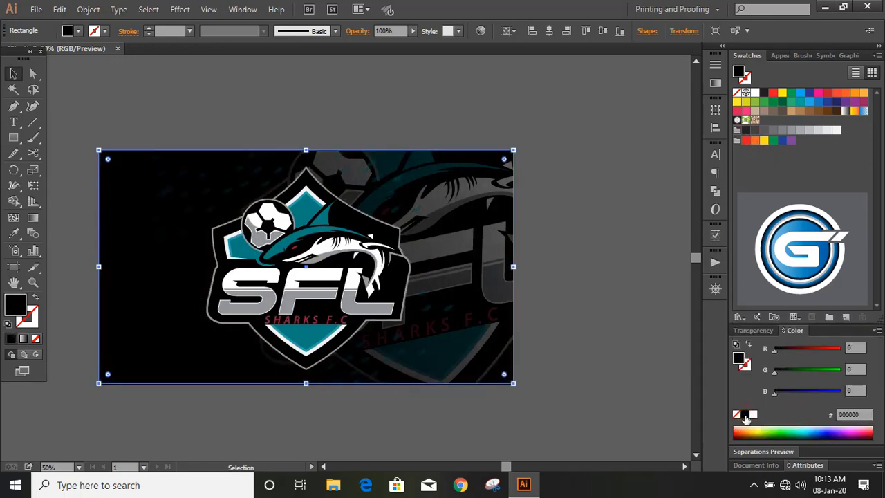
{"action": "left_click", "coordinate": [112, 90]}
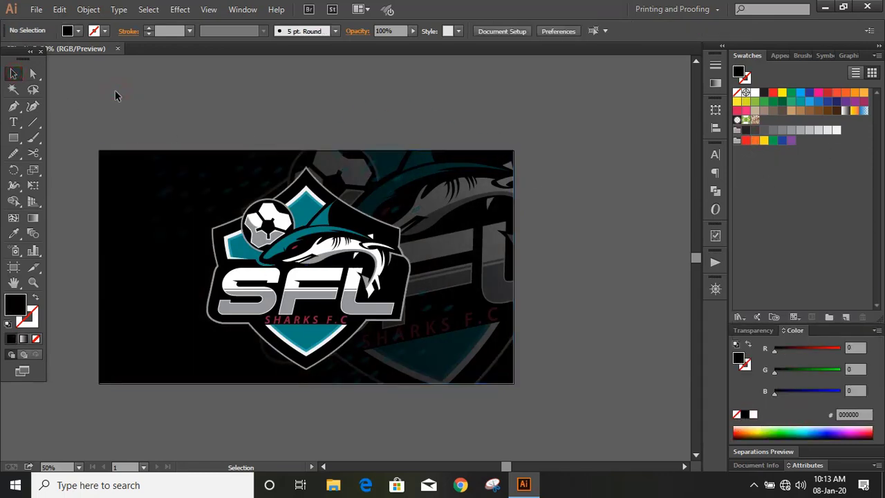